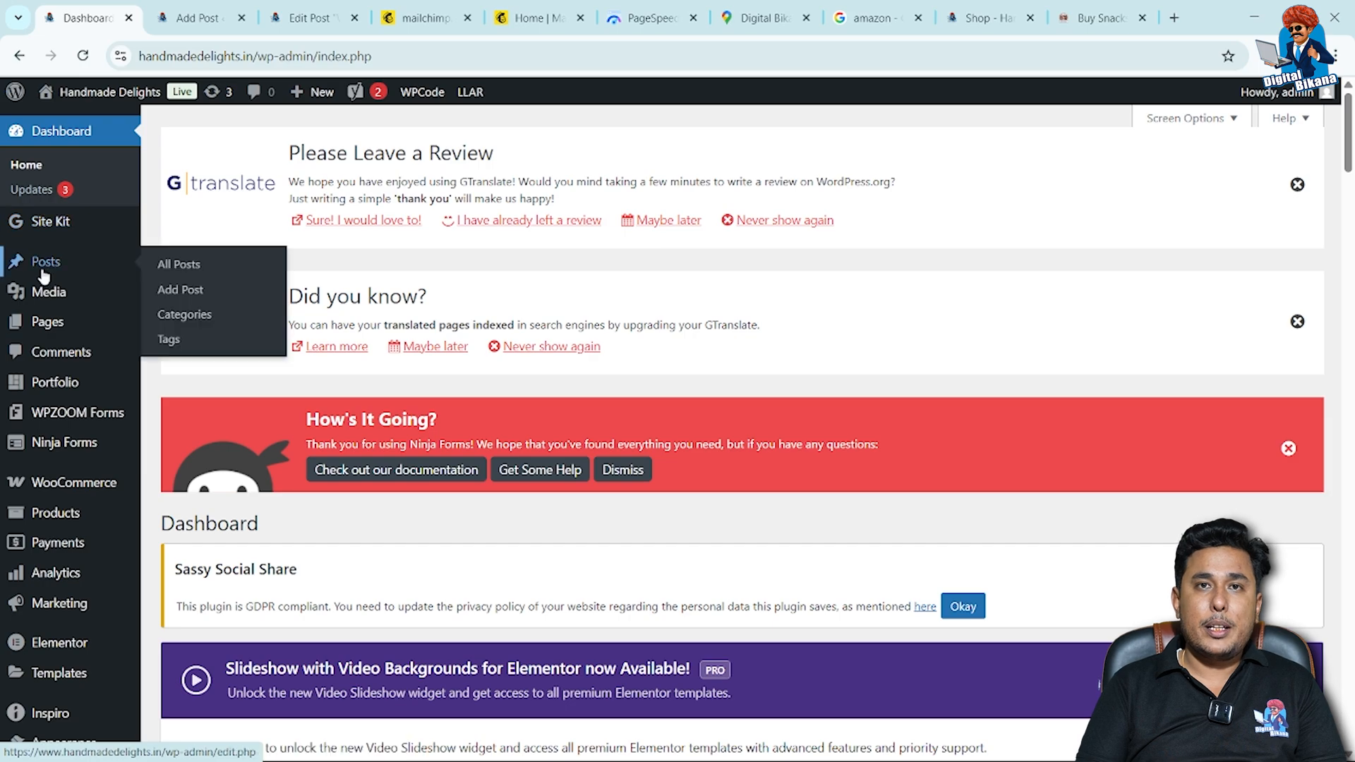
Open the draft post "Top 10 Traditional Indian Snacks You Must Try" from the list of all posts for editing.
{"action": "left_click", "coordinate": [187, 272]}
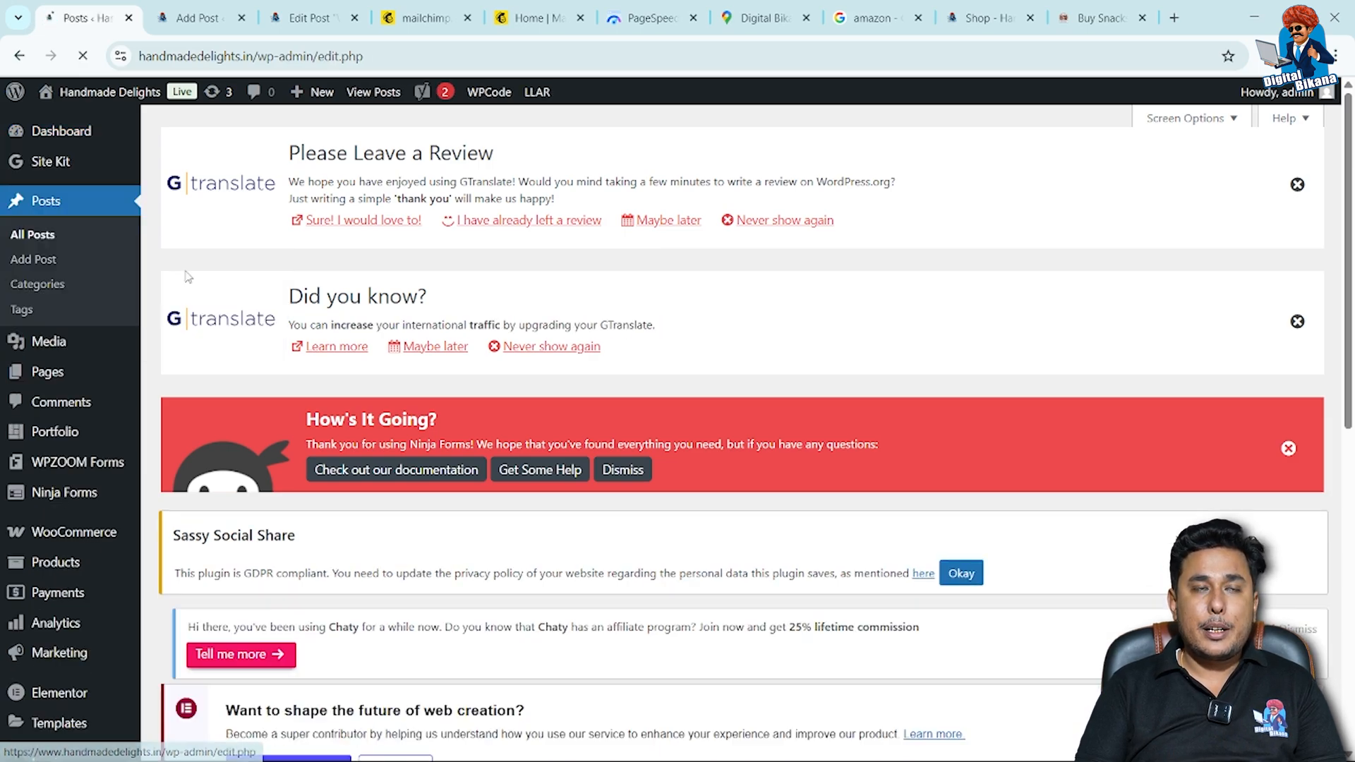
{"action": "scroll", "coordinate": [561, 293], "scroll_direction": "down", "scroll_amount": 8}
{"action": "left_click", "coordinate": [404, 487]}
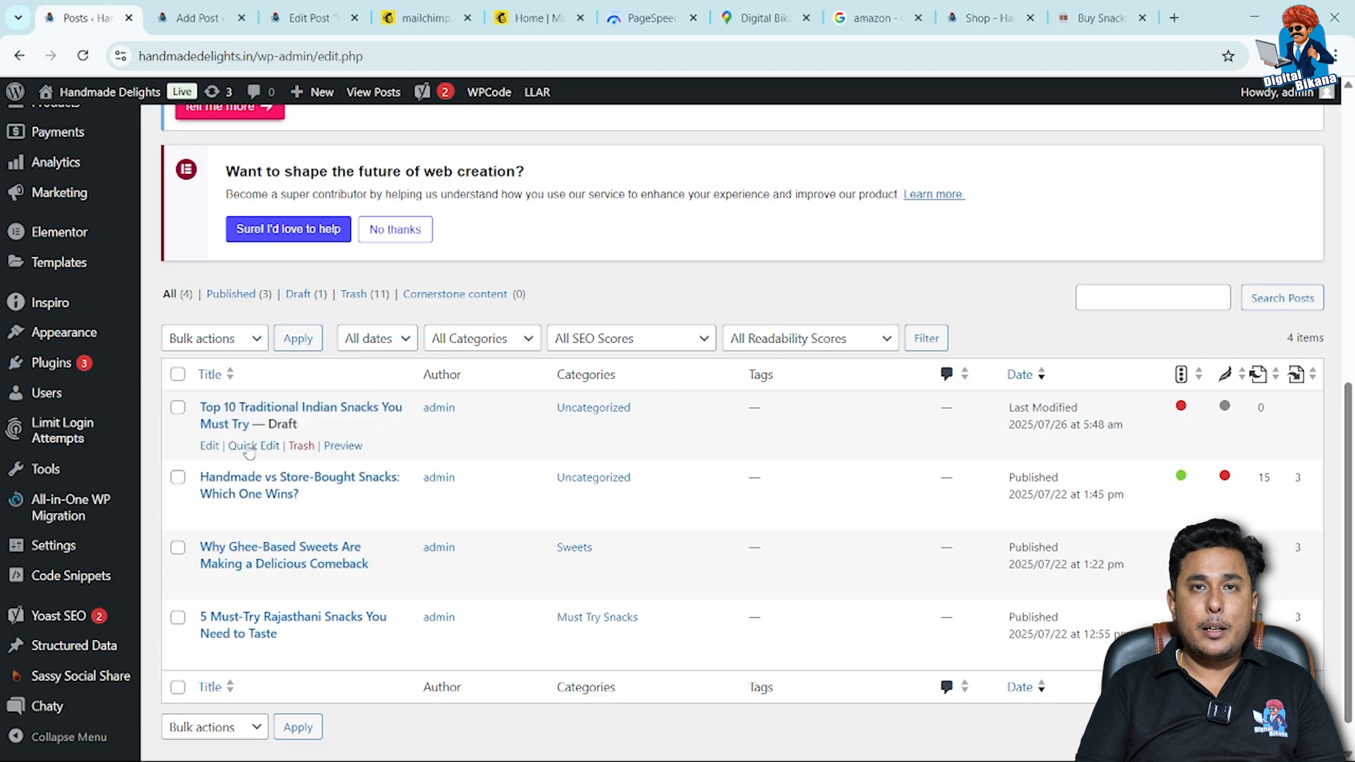
{"action": "left_click", "coordinate": [210, 447]}
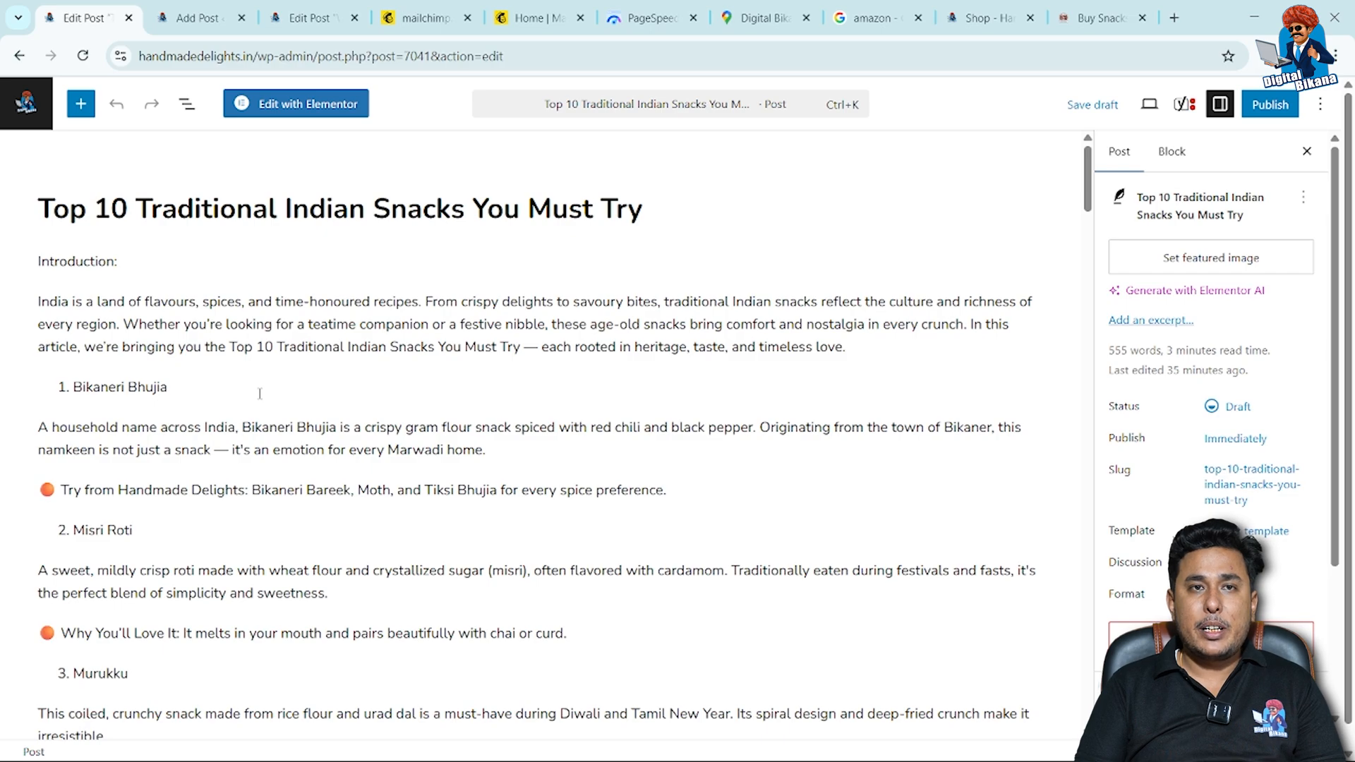
Copy the post title "Top 10 Traditional Indian Snacks You Must Try" into the Yoast SEO focus keyphrase.
{"action": "scroll", "coordinate": [260, 393], "scroll_direction": "down", "scroll_amount": 20}
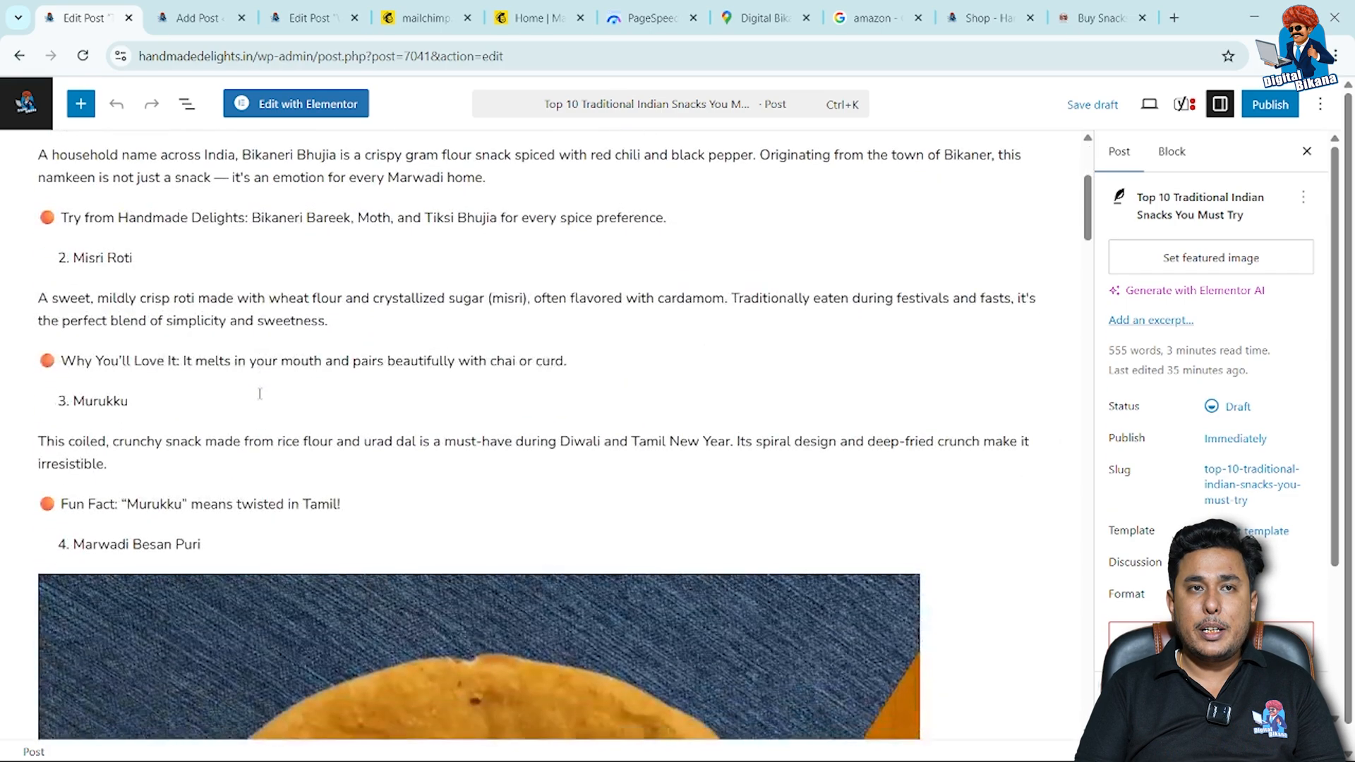
{"action": "scroll", "coordinate": [259, 393], "scroll_direction": "down", "scroll_amount": 20}
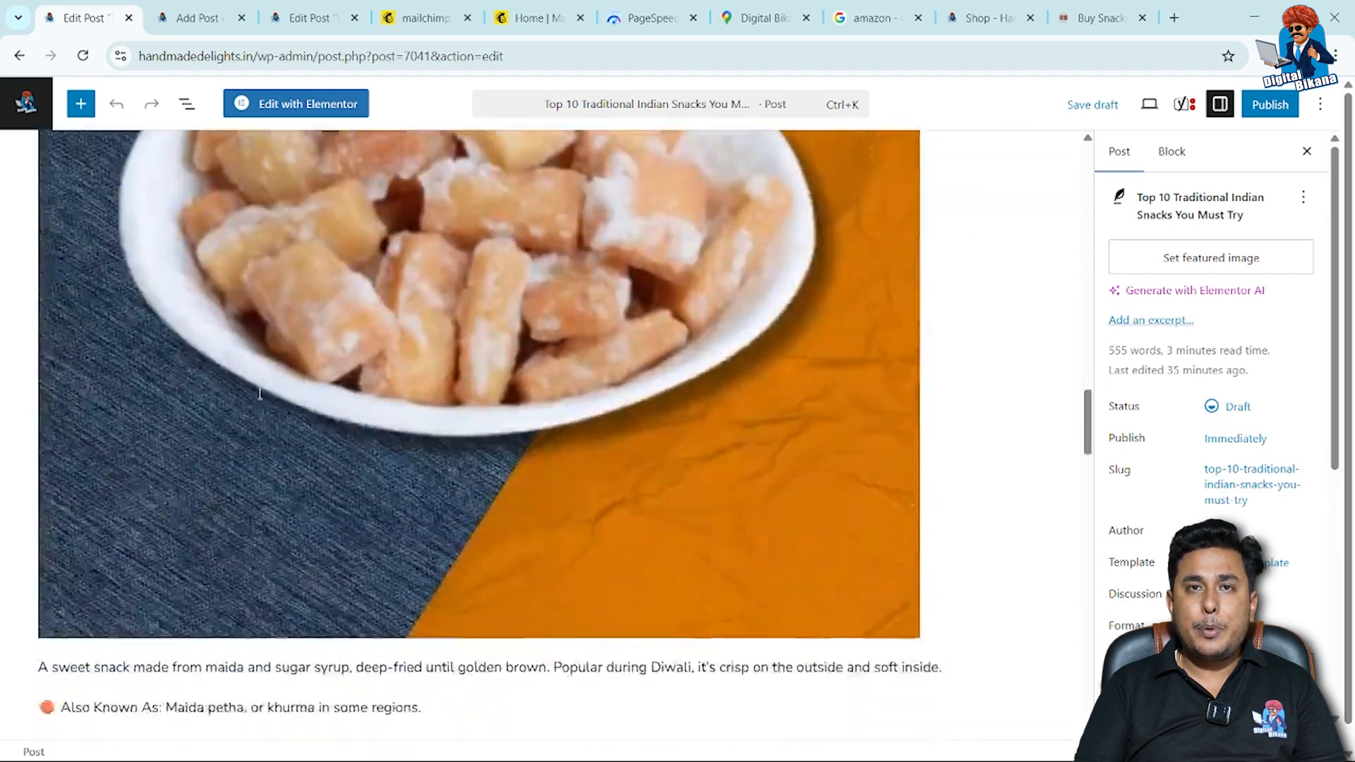
{"action": "scroll", "coordinate": [261, 399], "scroll_direction": "down", "scroll_amount": 4}
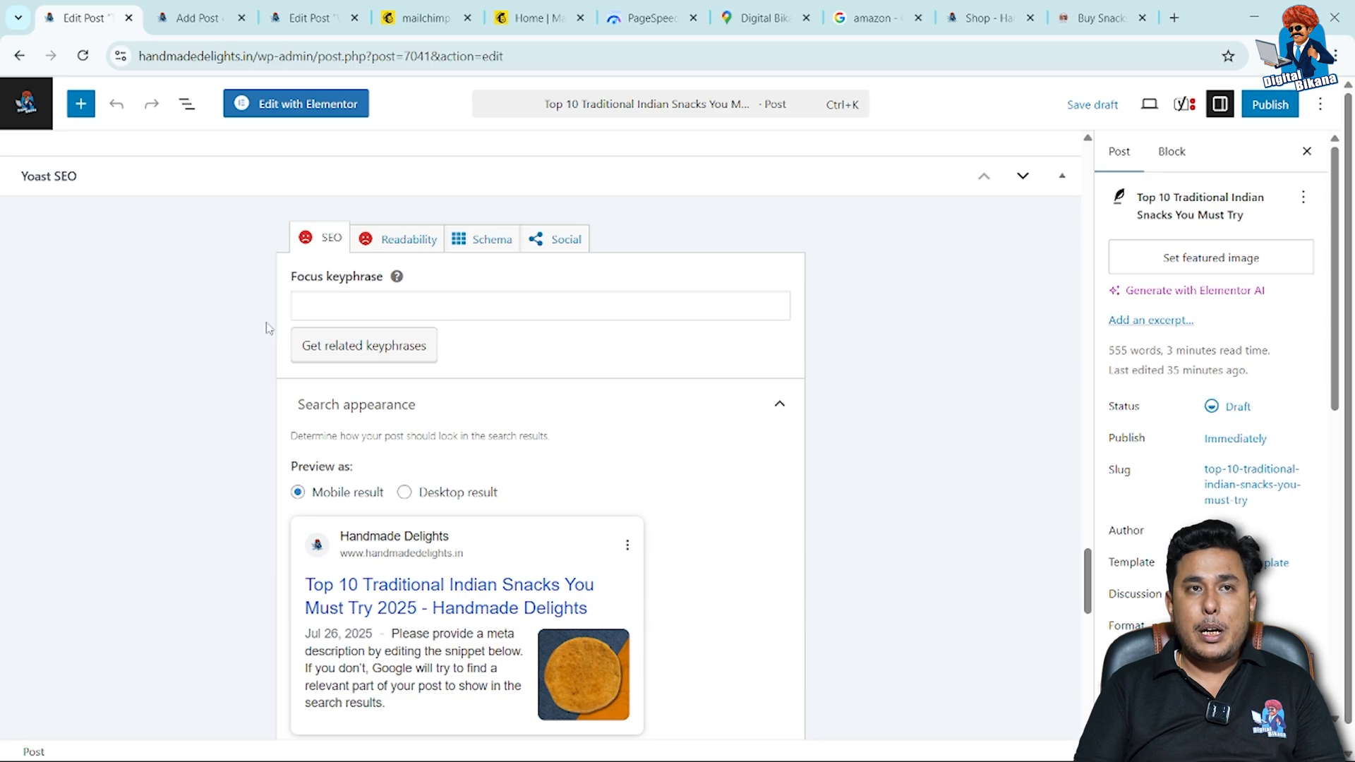
{"action": "left_click", "coordinate": [343, 299]}
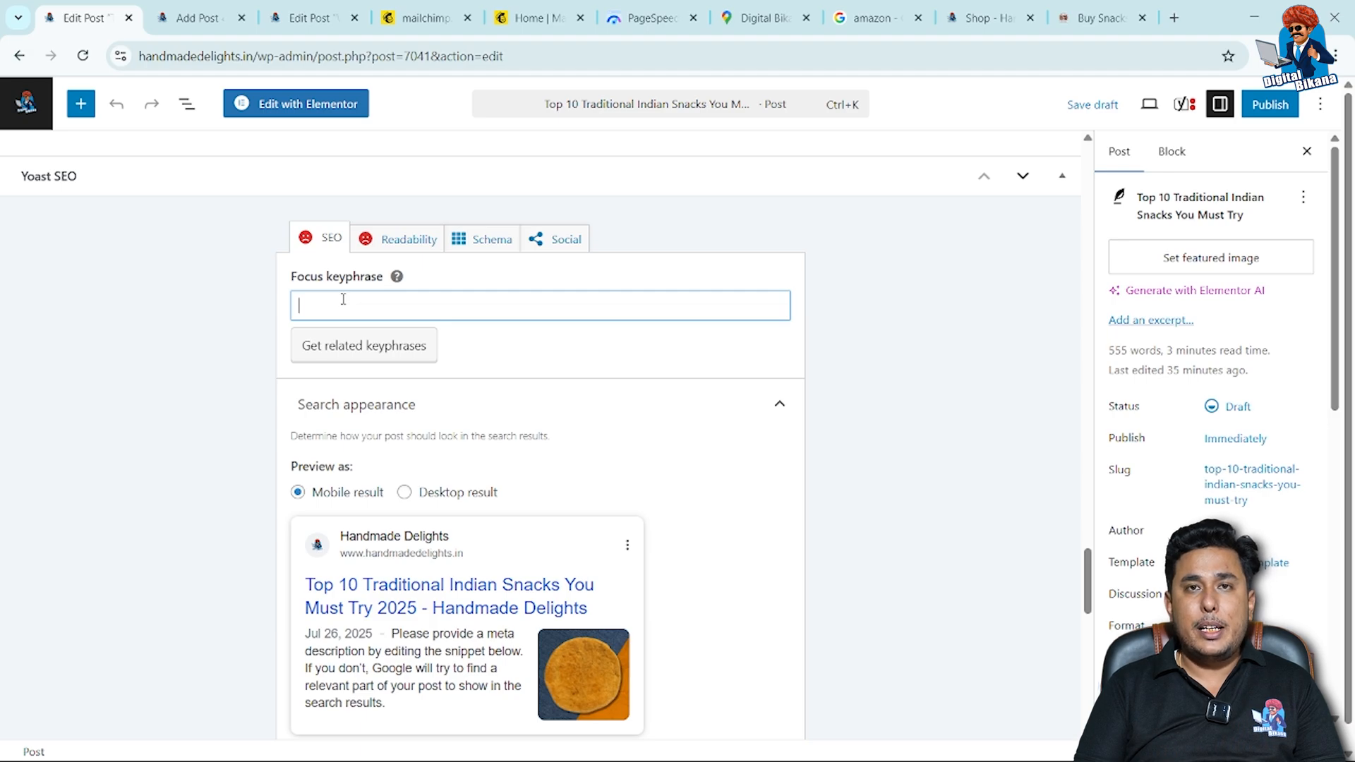
{"action": "scroll", "coordinate": [268, 424], "scroll_direction": "up", "scroll_amount": 15}
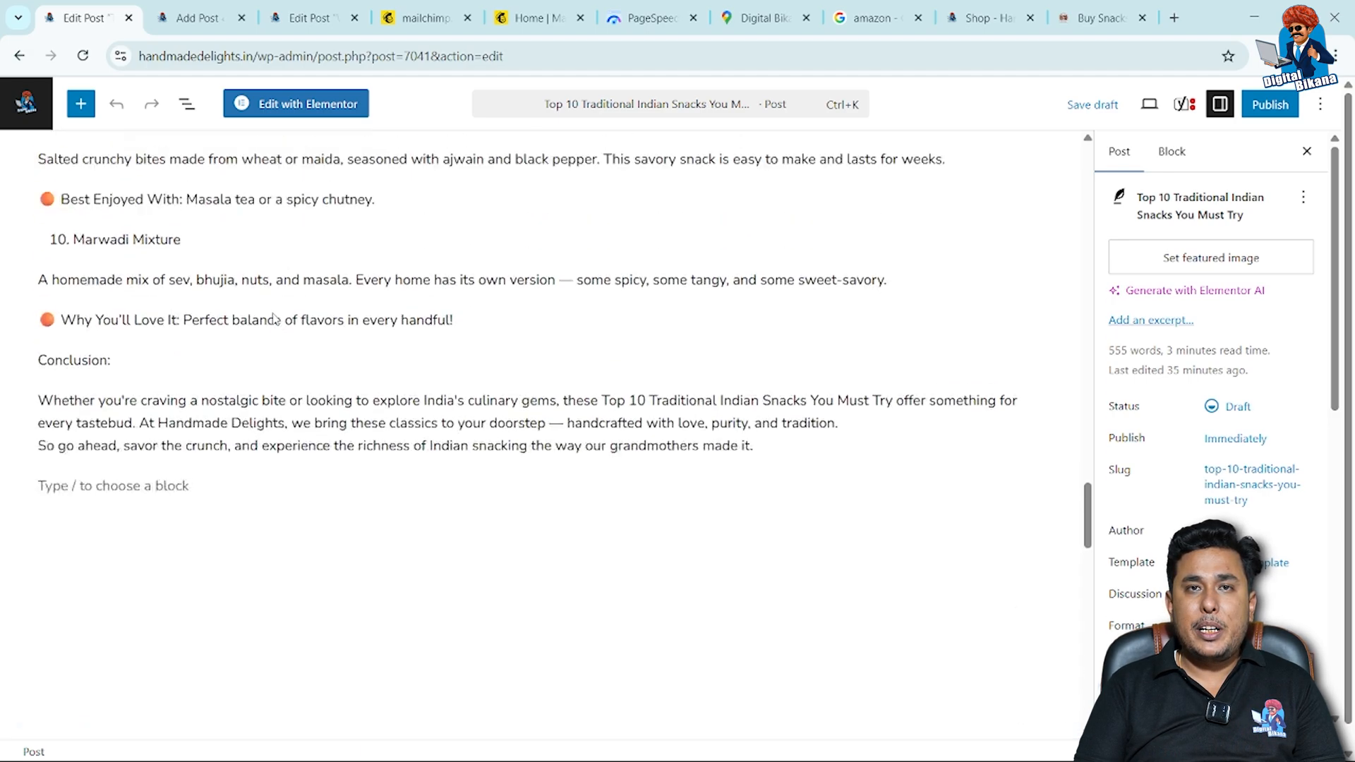
{"action": "scroll", "coordinate": [267, 456], "scroll_direction": "up", "scroll_amount": 15}
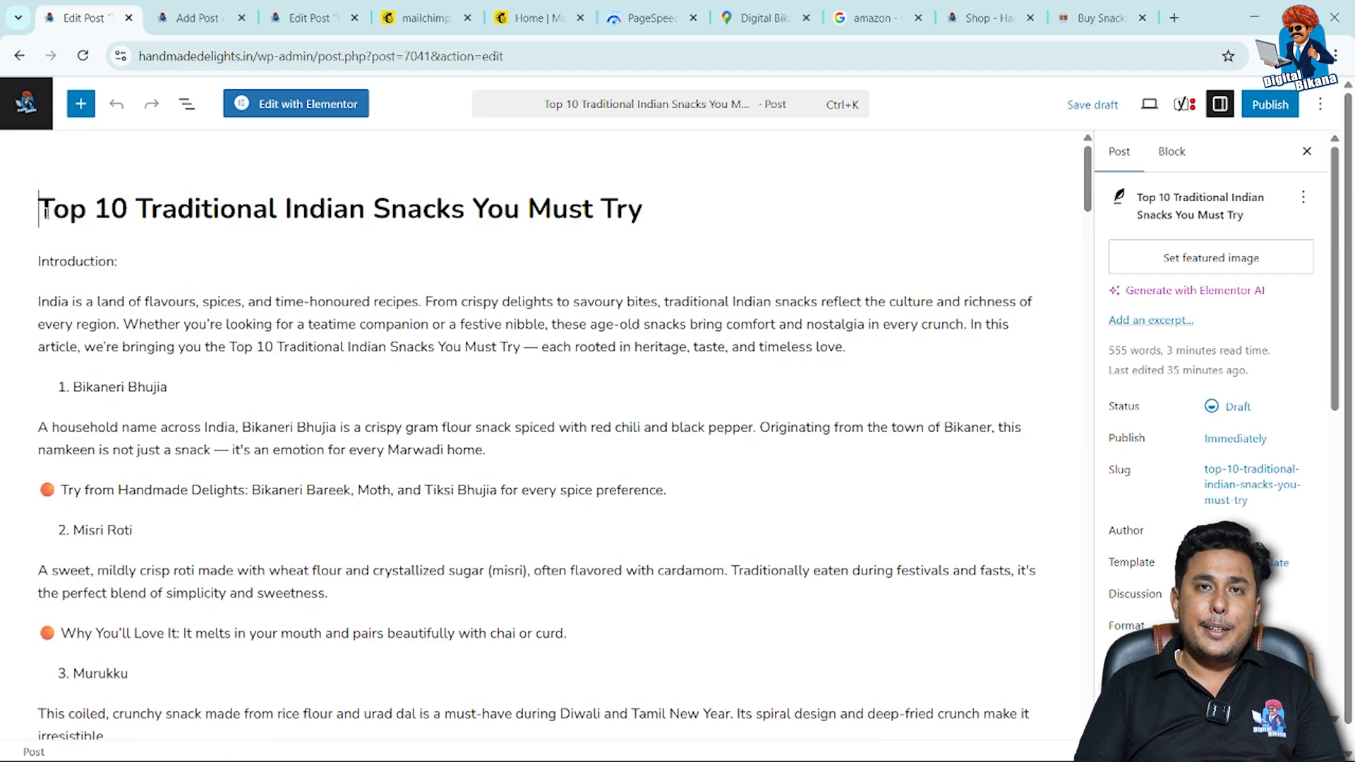
{"action": "left_click_drag", "start_coordinate": [39, 209], "coordinate": [642, 192]}
{"action": "key", "text": "ctrl+c"}
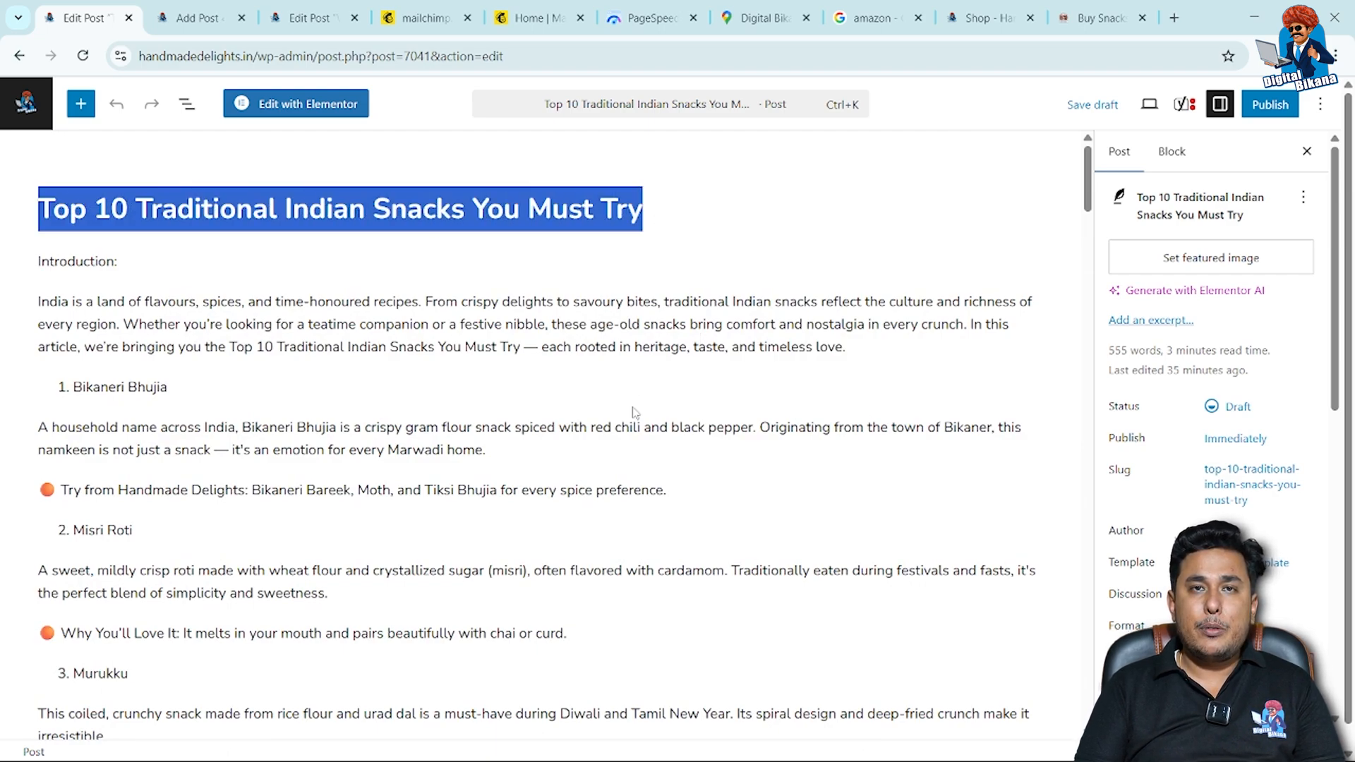
{"action": "scroll", "coordinate": [633, 412], "scroll_direction": "down", "scroll_amount": 20}
{"action": "scroll", "coordinate": [632, 410], "scroll_direction": "down", "scroll_amount": 20}
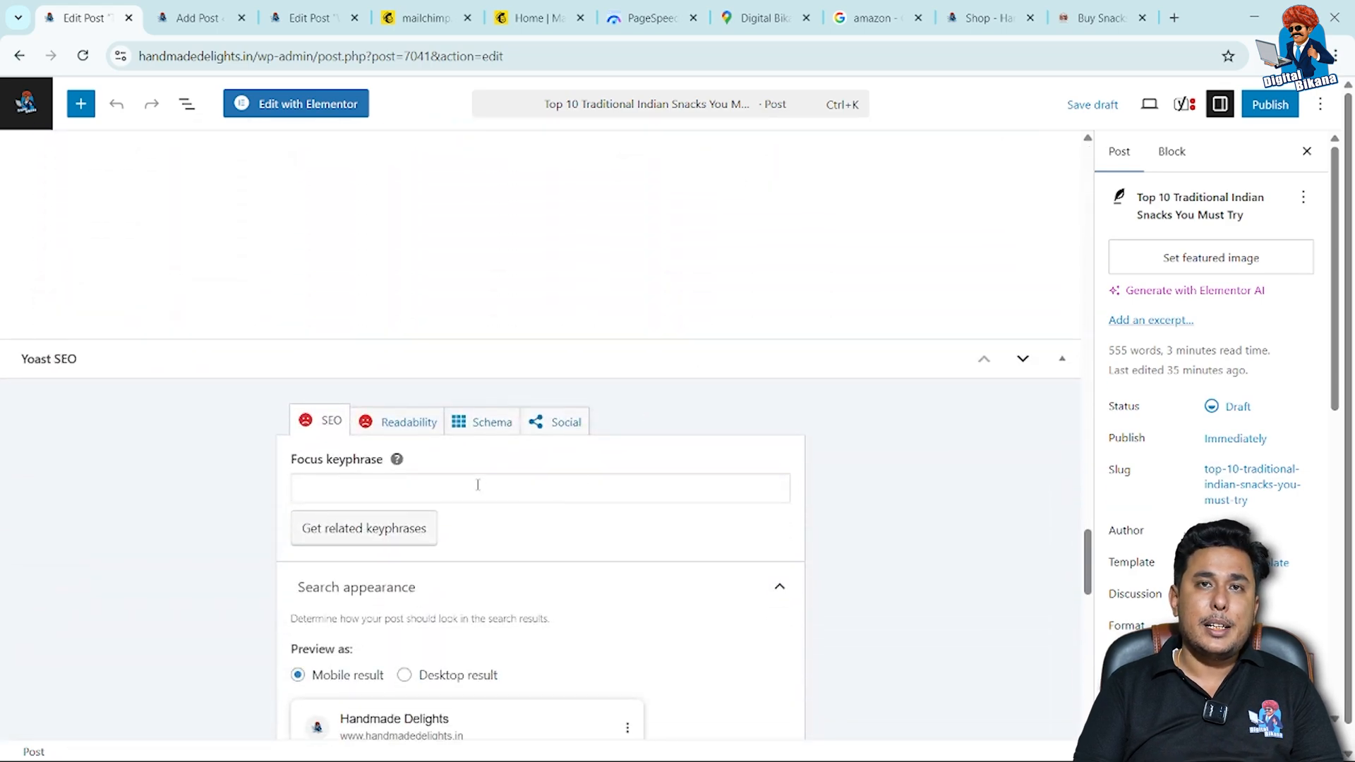
{"action": "left_click", "coordinate": [479, 487]}
{"action": "key", "text": "ctrl+v"}
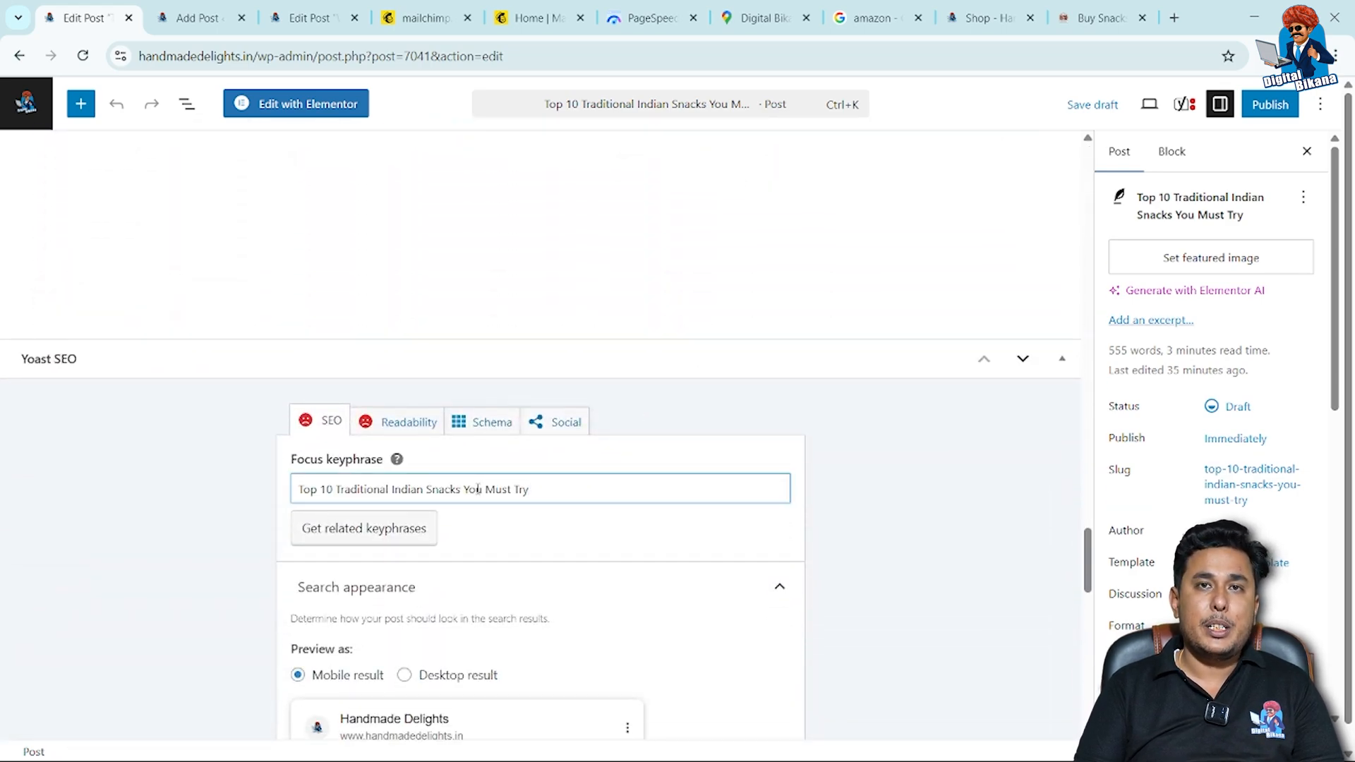
Shorten the focus keyphrase to "Top 10 Traditional Indian Snacks".
{"action": "scroll", "coordinate": [516, 543], "scroll_direction": "down", "scroll_amount": 1}
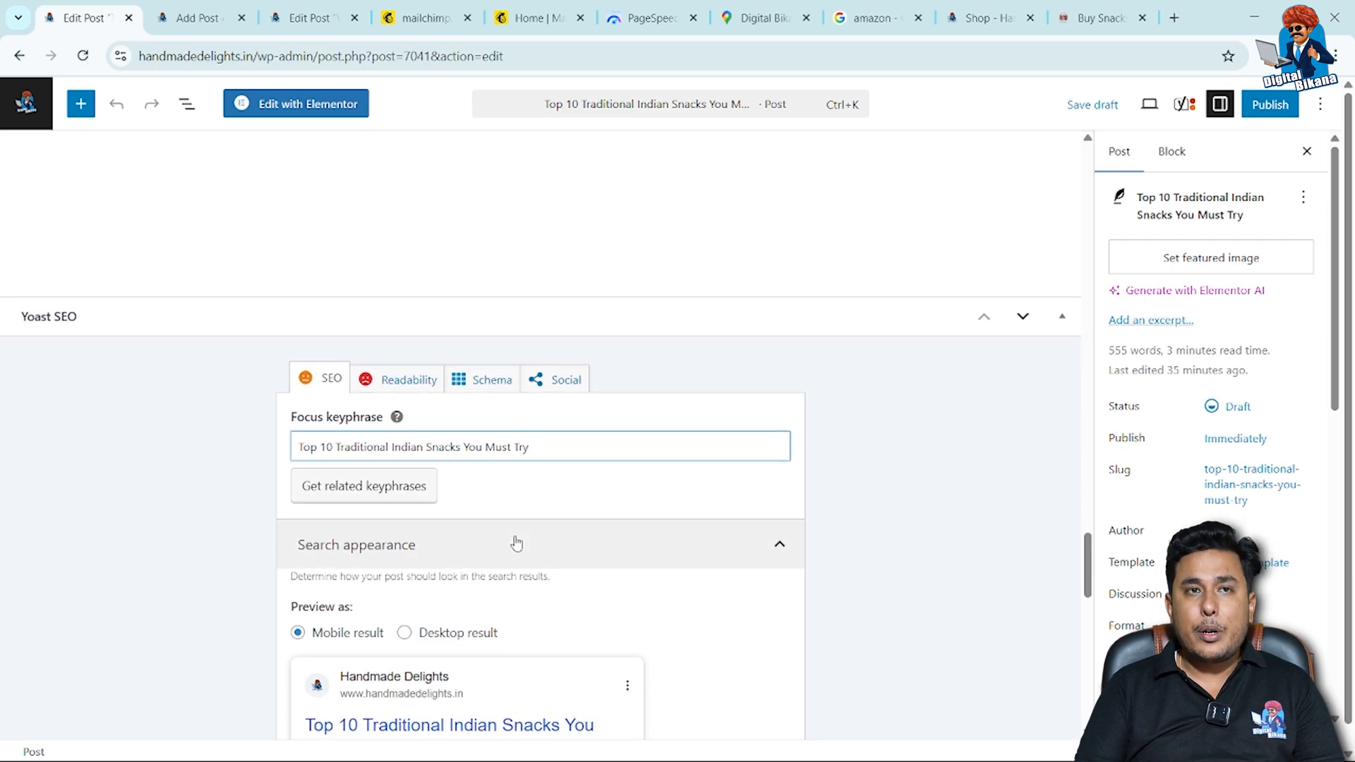
{"action": "key", "text": "BackSpace"}
{"action": "key", "text": "BackSpace"}
{"action": "key", "text": "BackSpace"}
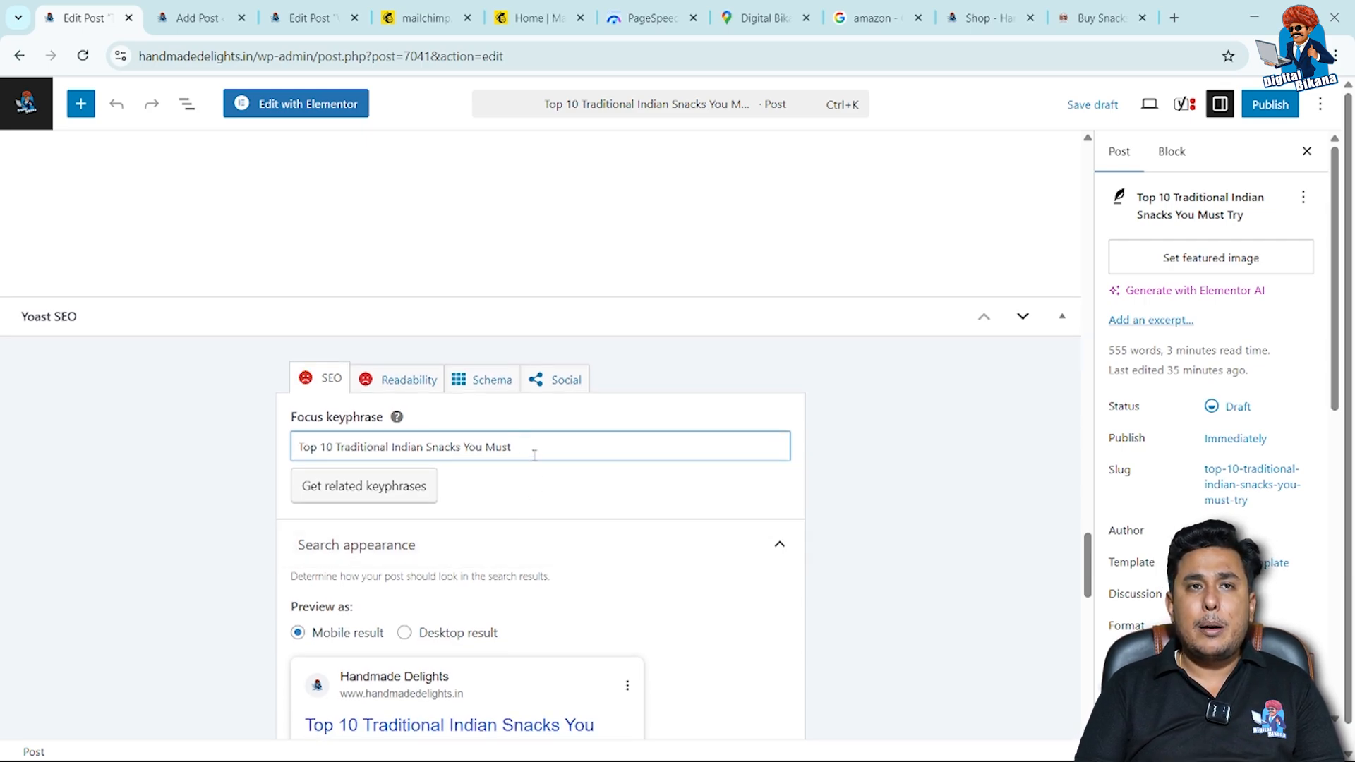
{"action": "key", "text": "BackSpace"}
{"action": "key", "text": "BackSpace"}
{"action": "key", "text": "BackSpace"}
{"action": "key", "text": "BackSpace"}
{"action": "key", "text": "BackSpace"}
{"action": "key", "text": "BackSpace"}
{"action": "key", "text": "BackSpace"}
{"action": "key", "text": "BackSpace"}
{"action": "key", "text": "BackSpace"}
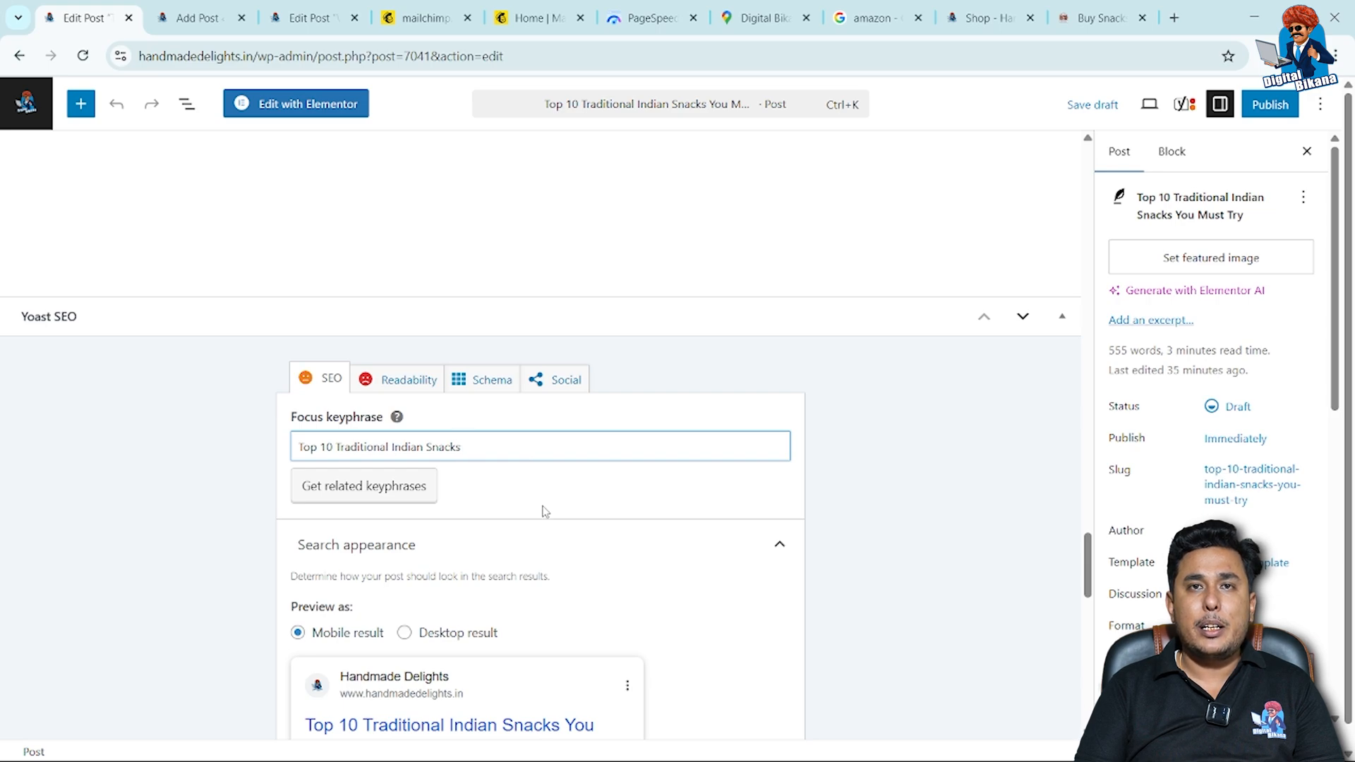
Expand the Yoast SEO analysis for the keyphrase and review its listed problems and improvements.
{"action": "scroll", "coordinate": [544, 508], "scroll_direction": "down", "scroll_amount": 1}
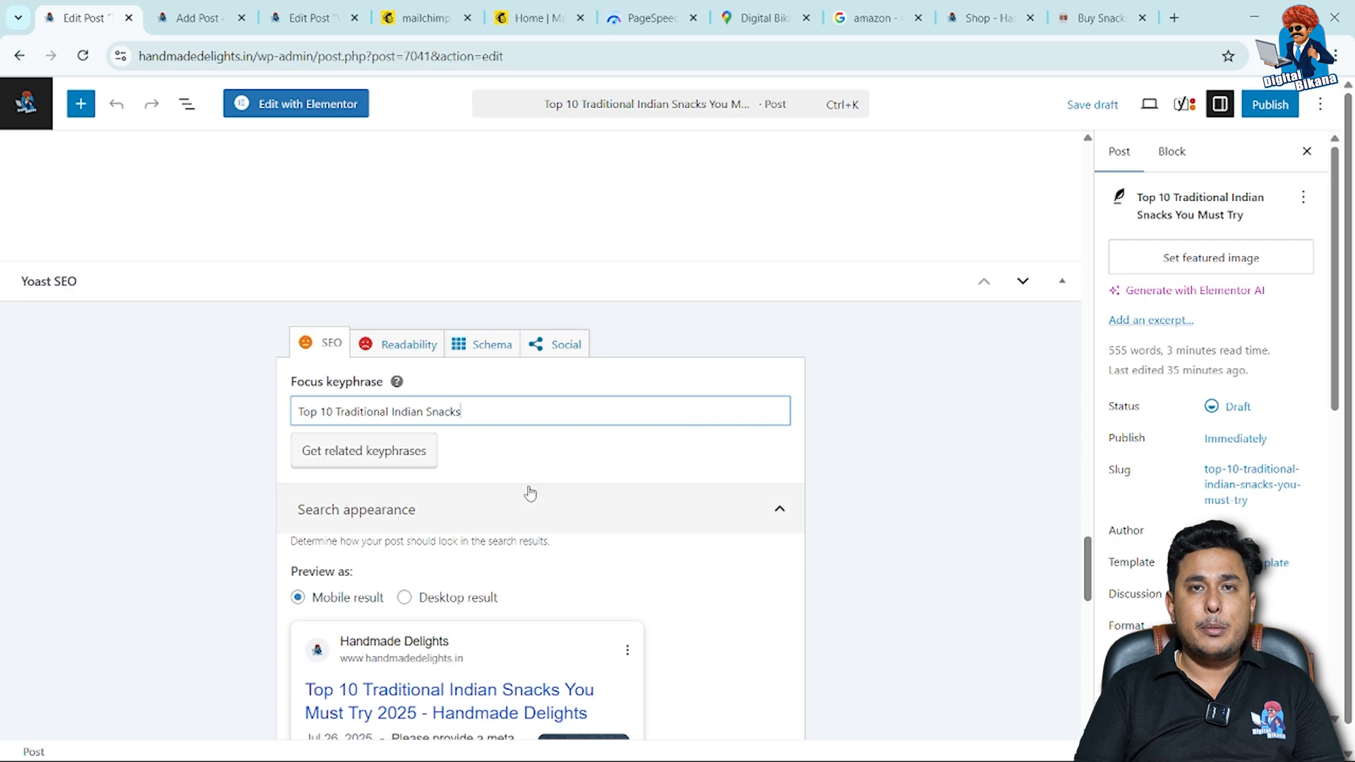
{"action": "scroll", "coordinate": [530, 492], "scroll_direction": "down", "scroll_amount": 1}
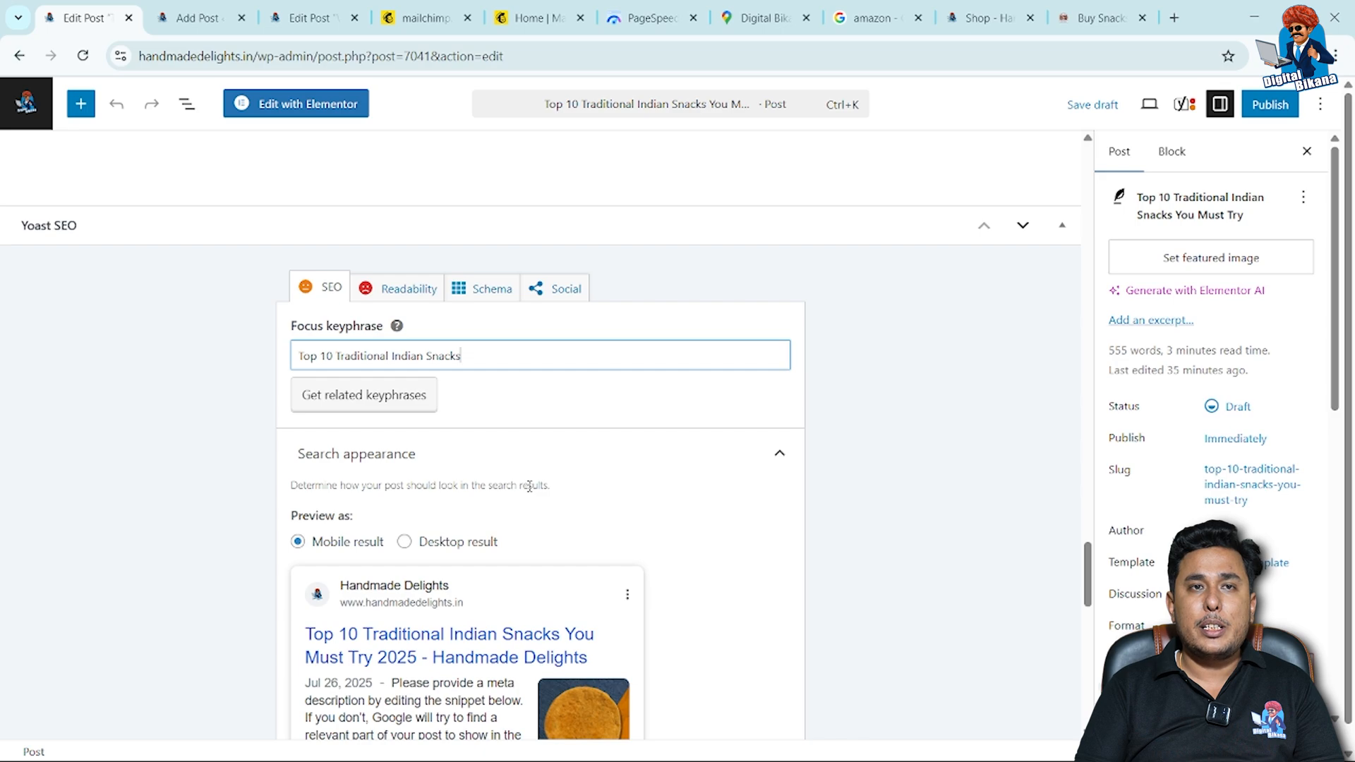
{"action": "scroll", "coordinate": [529, 486], "scroll_direction": "down", "scroll_amount": 3}
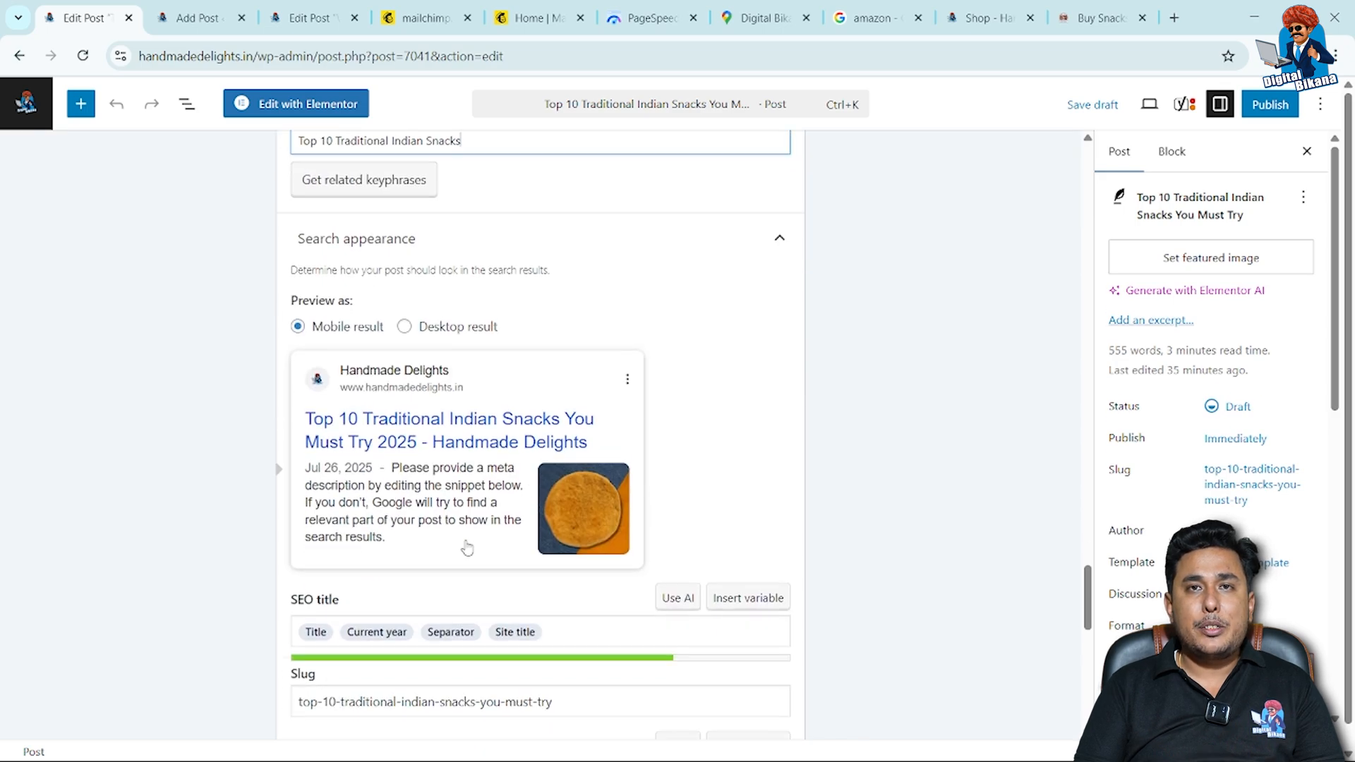
{"action": "scroll", "coordinate": [467, 547], "scroll_direction": "down", "scroll_amount": 5}
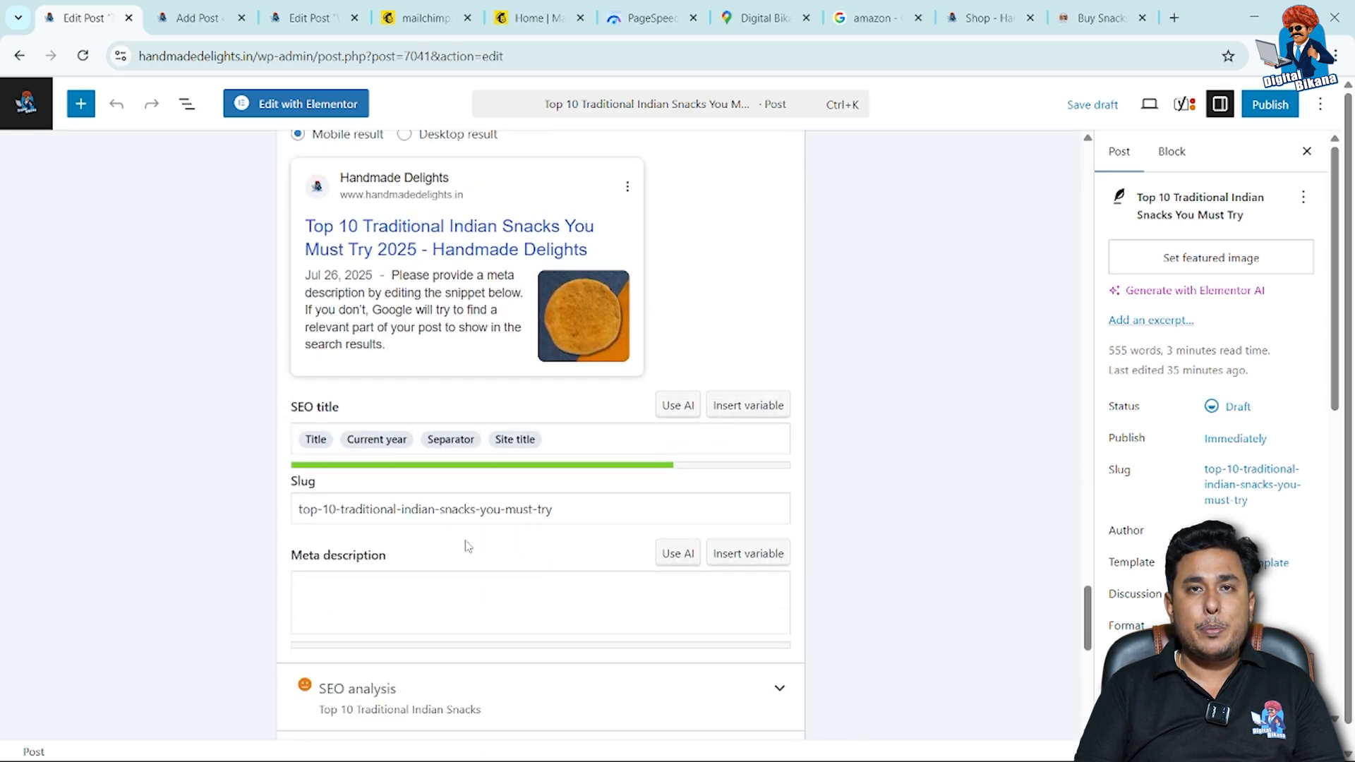
{"action": "left_click", "coordinate": [468, 520]}
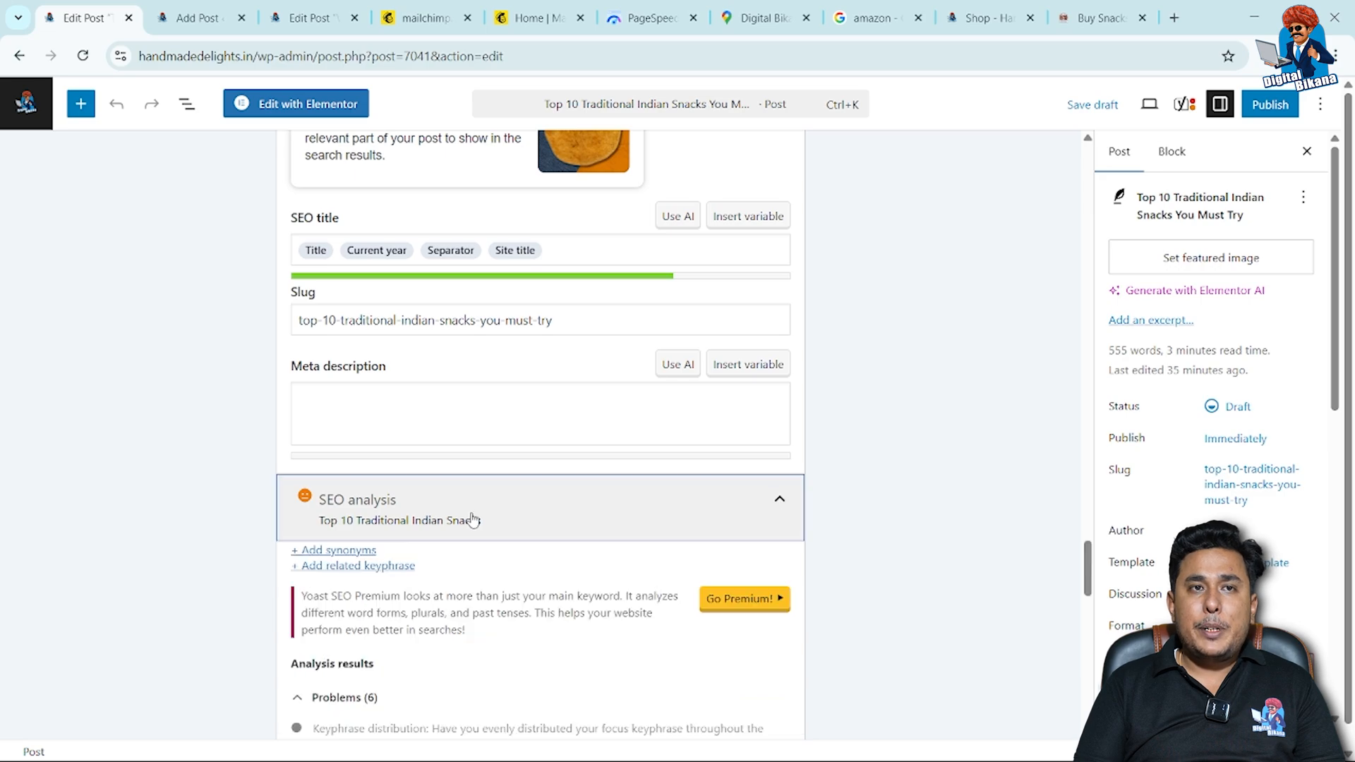
{"action": "scroll", "coordinate": [291, 602], "scroll_direction": "down", "scroll_amount": 4}
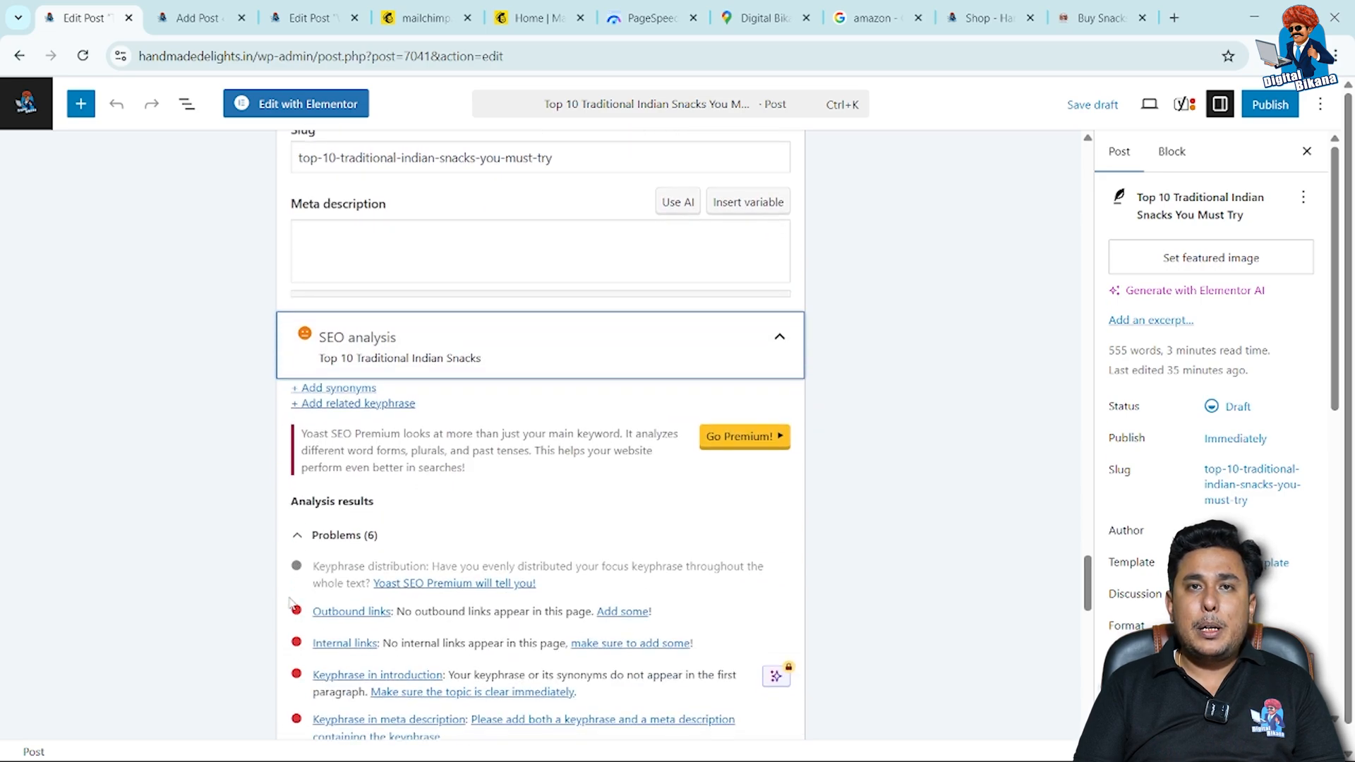
{"action": "scroll", "coordinate": [291, 602], "scroll_direction": "down", "scroll_amount": 2}
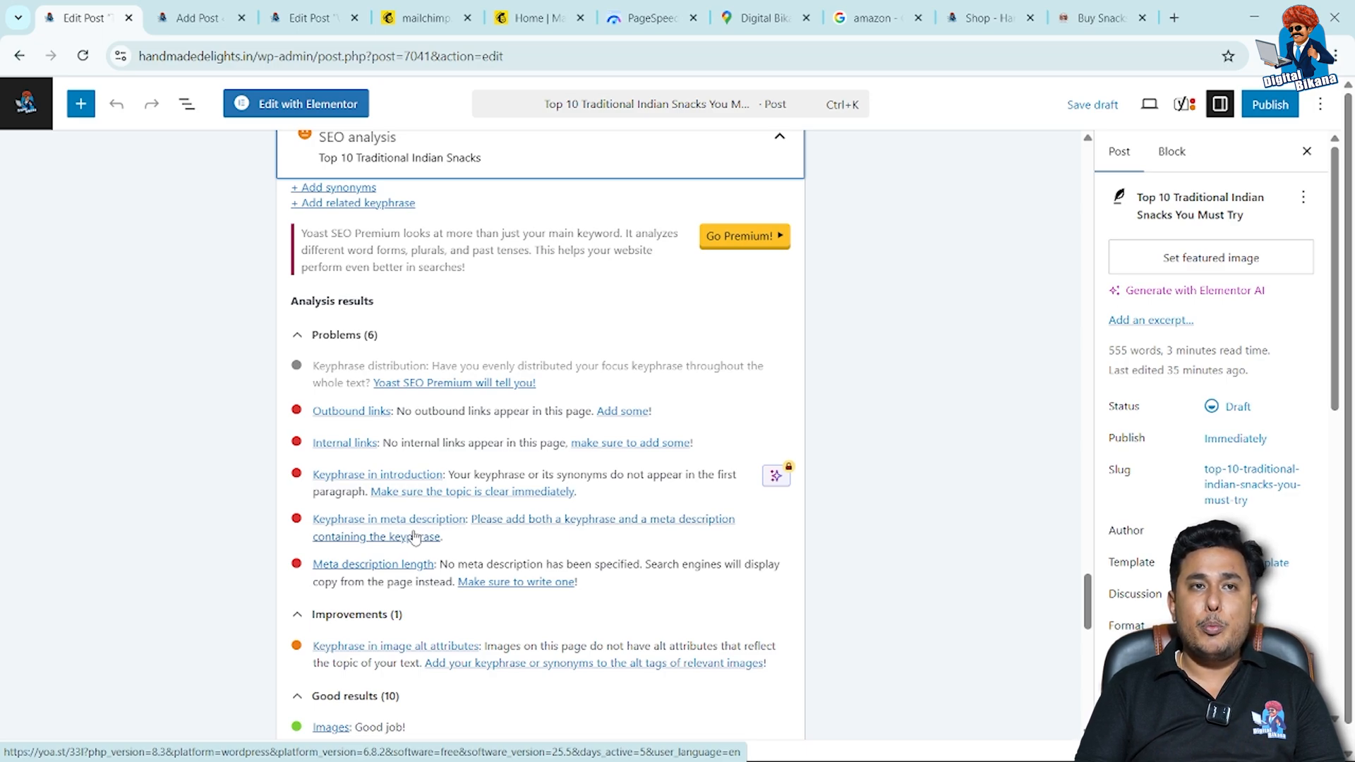
Locate "ajwain" in the paragraph under Marwadi Besan Puri and search Google for "ajwain" in a new browser tab.
{"action": "scroll", "coordinate": [427, 346], "scroll_direction": "up", "scroll_amount": 15}
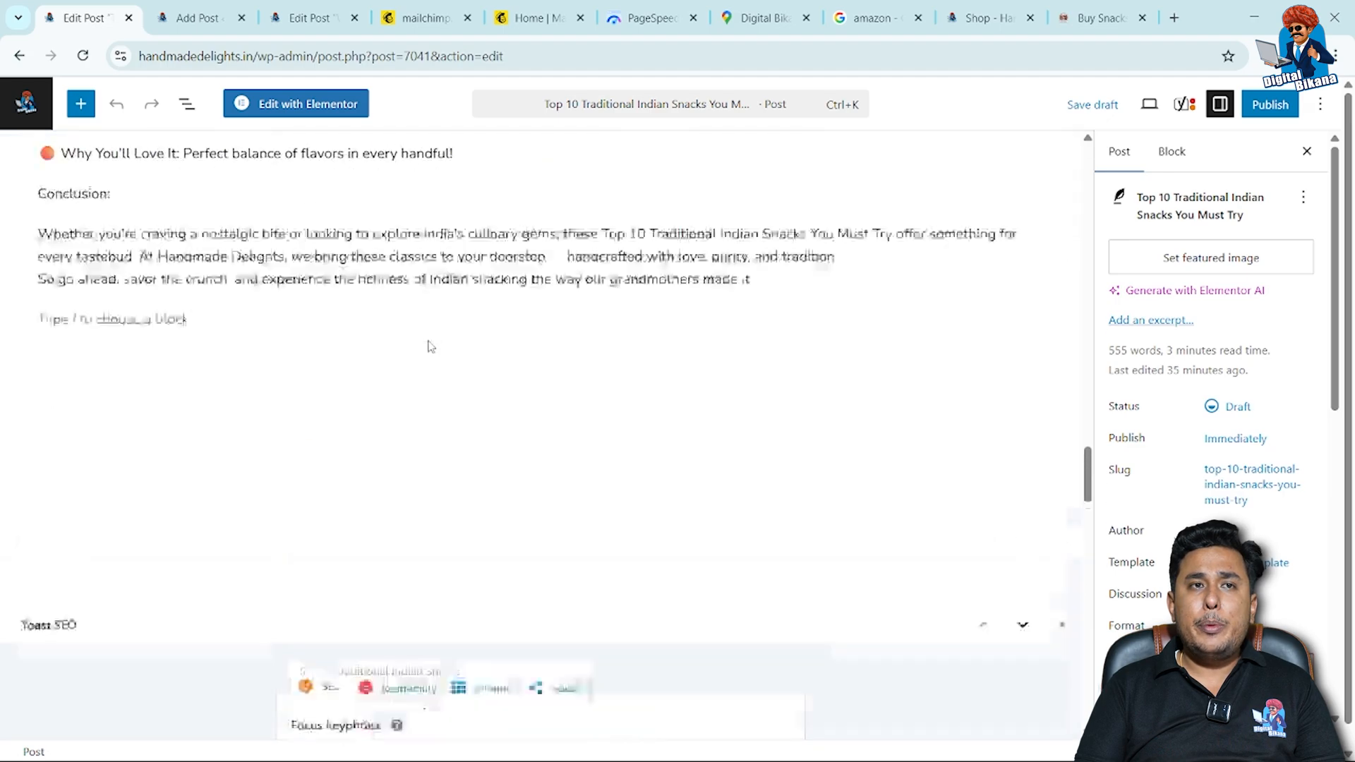
{"action": "scroll", "coordinate": [428, 342], "scroll_direction": "up", "scroll_amount": 10}
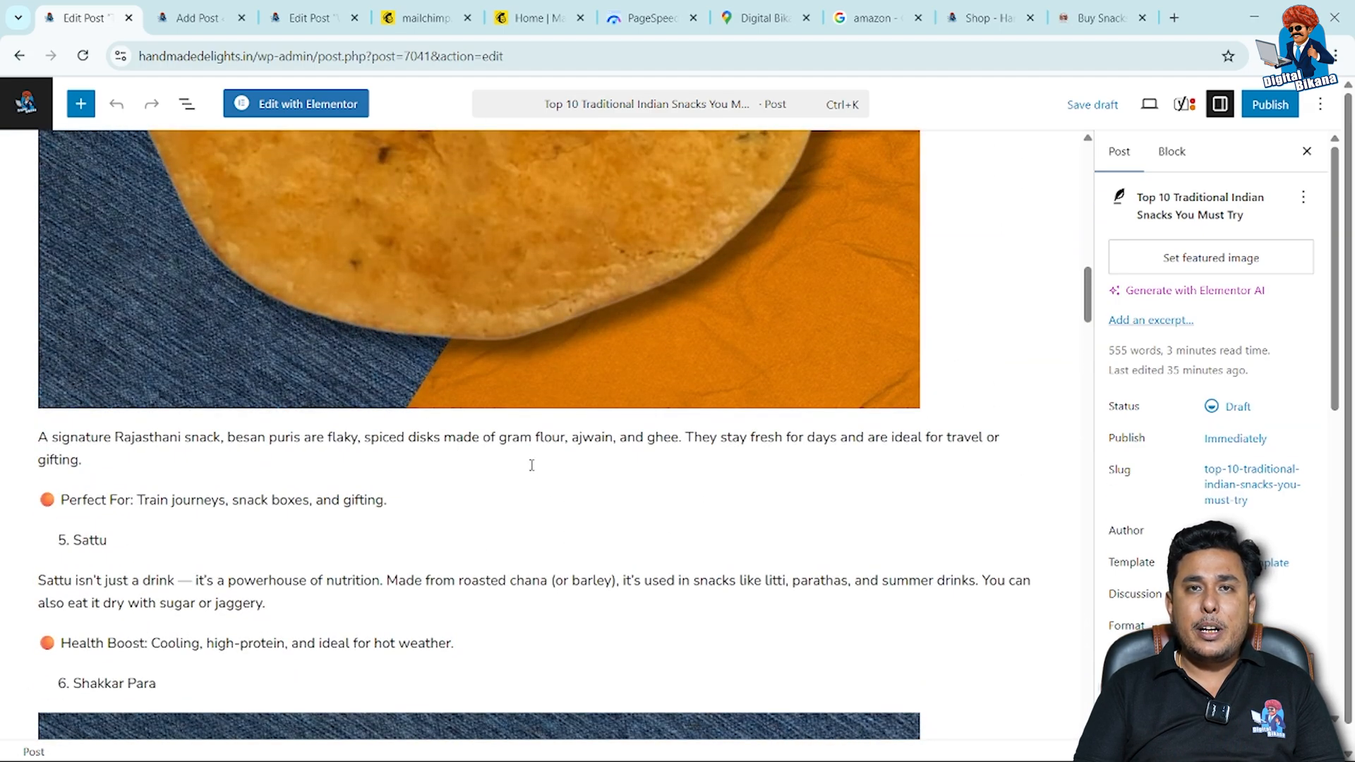
{"action": "scroll", "coordinate": [532, 465], "scroll_direction": "up", "scroll_amount": 1}
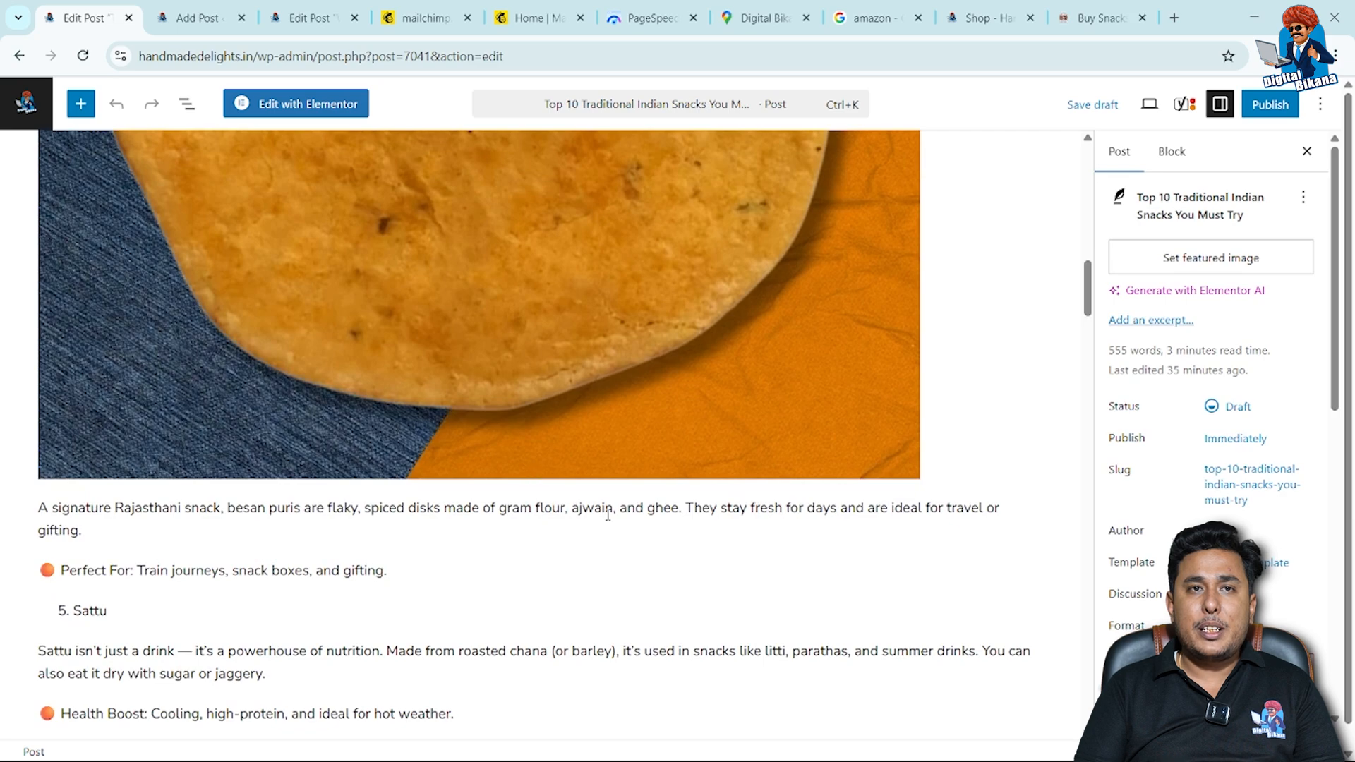
{"action": "left_click", "coordinate": [602, 509]}
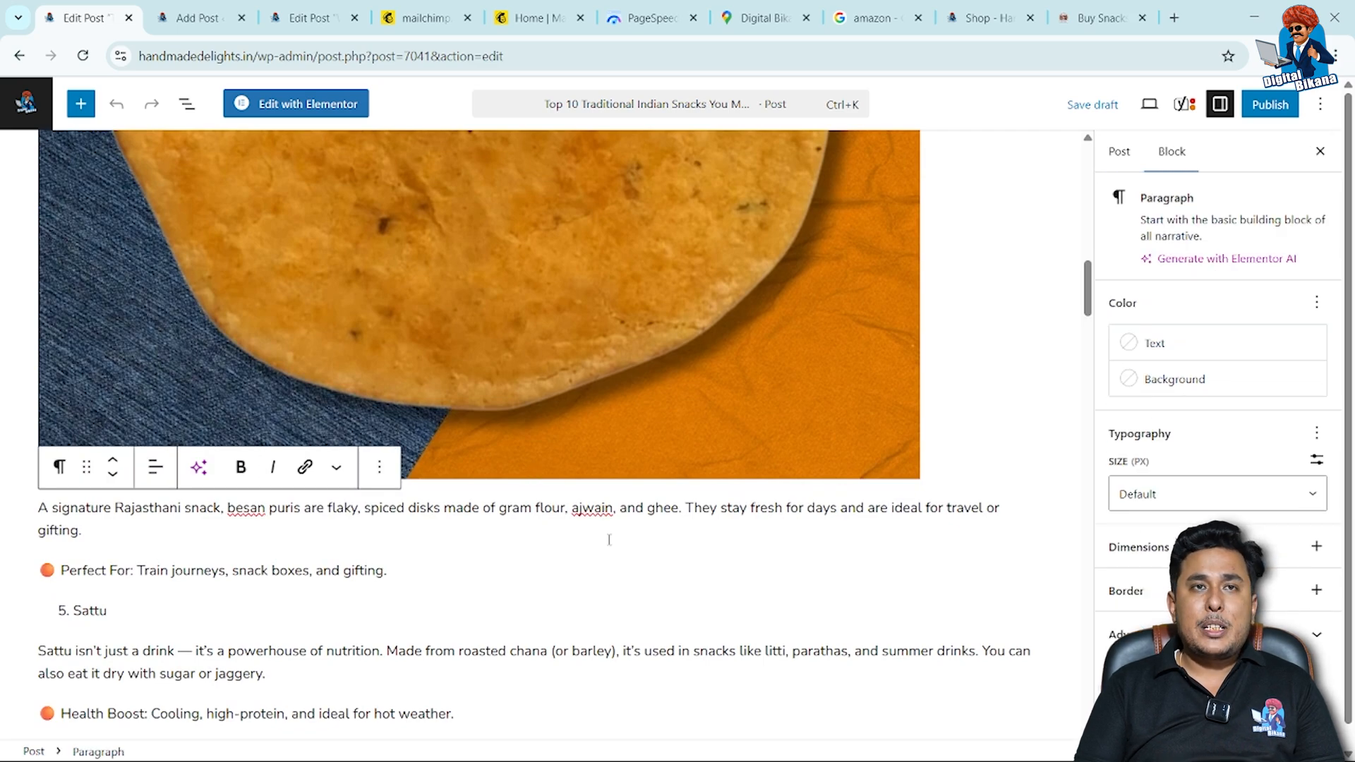
{"action": "left_click", "coordinate": [1175, 17]}
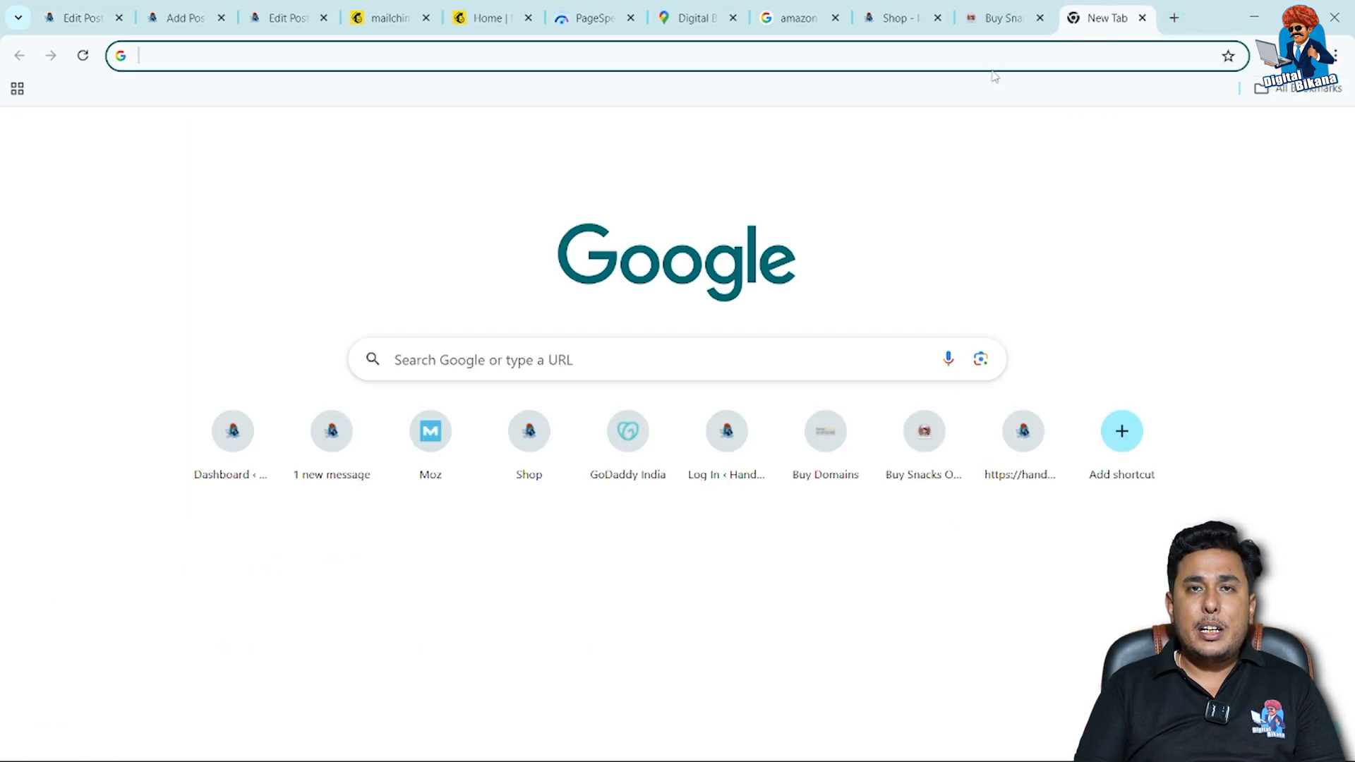
{"action": "left_click", "coordinate": [1000, 54]}
{"action": "type", "text": "ajwain"}
{"action": "key", "text": "Return"}
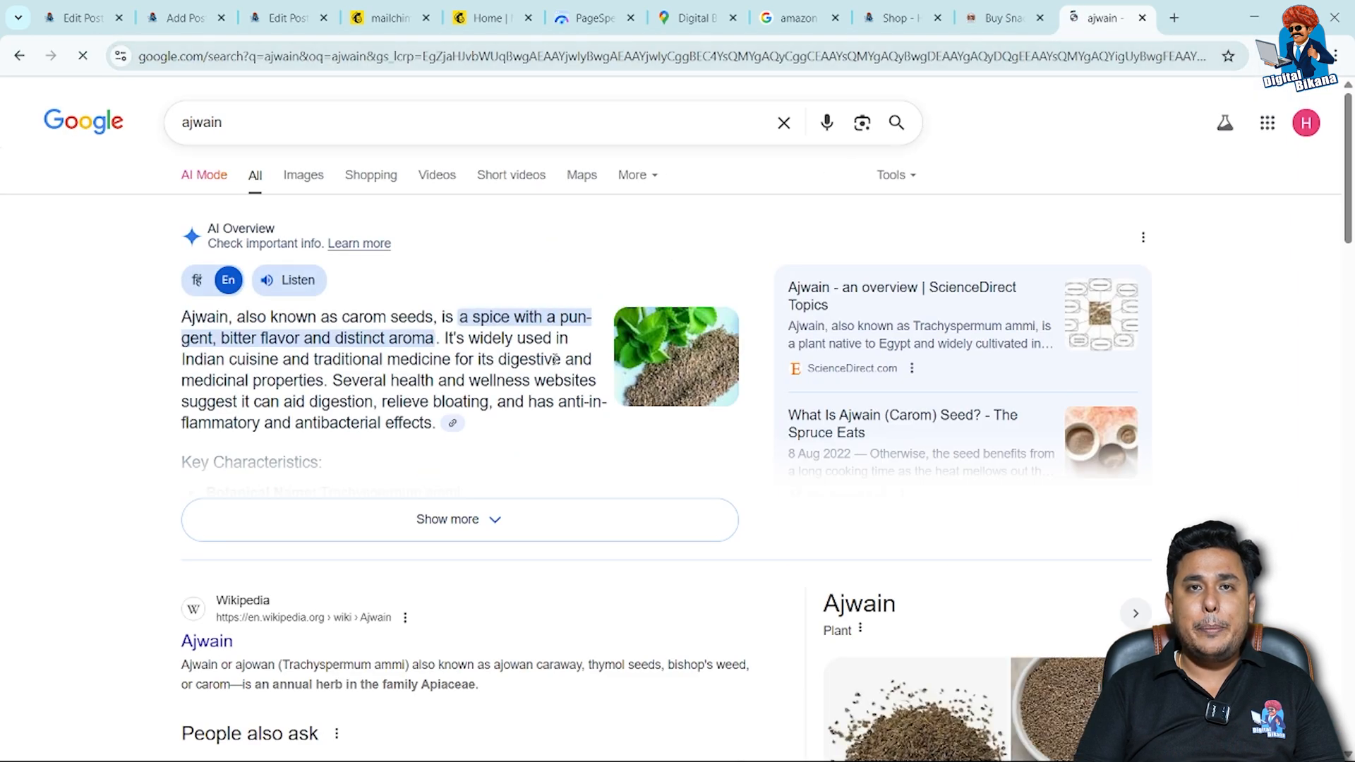
Open the Wikipedia article on Ajwain from the search results and copy its web address.
{"action": "scroll", "coordinate": [497, 442], "scroll_direction": "down", "scroll_amount": 4}
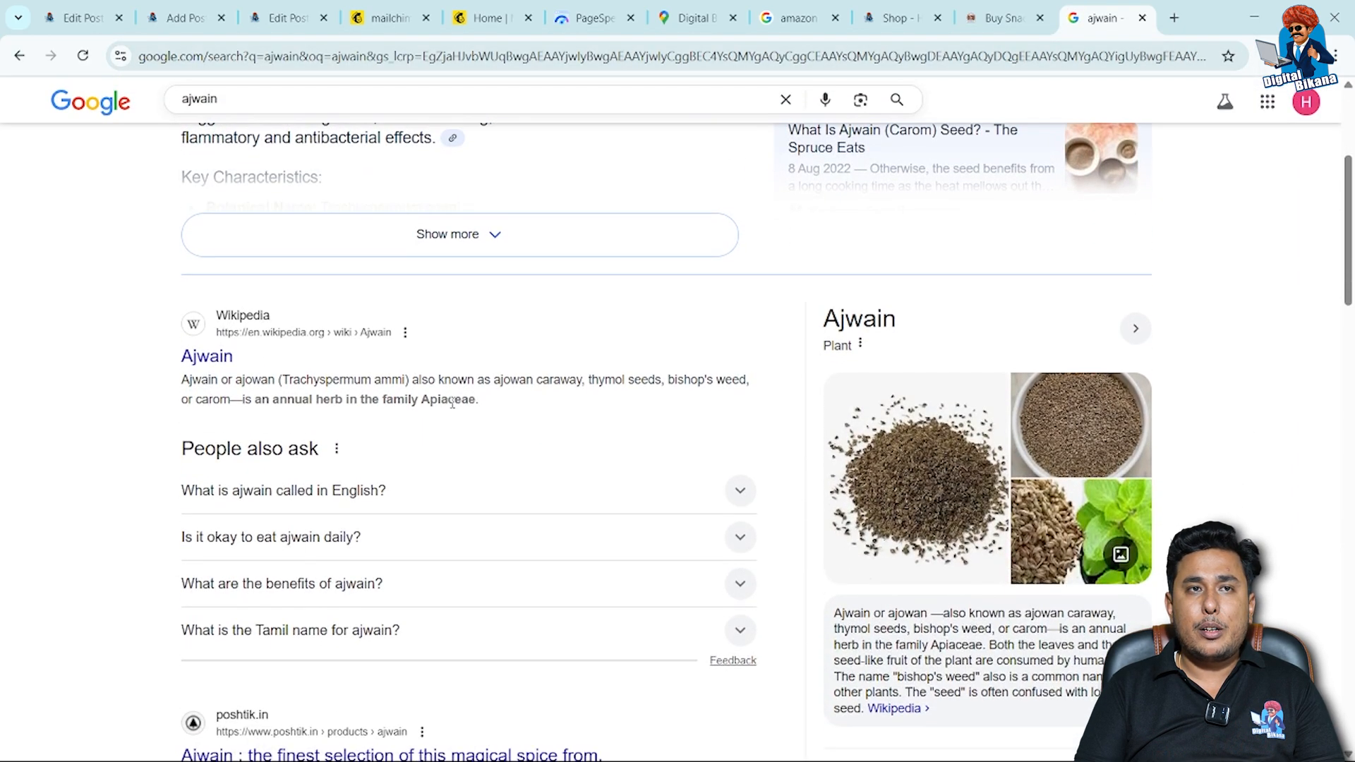
{"action": "left_click", "coordinate": [220, 362]}
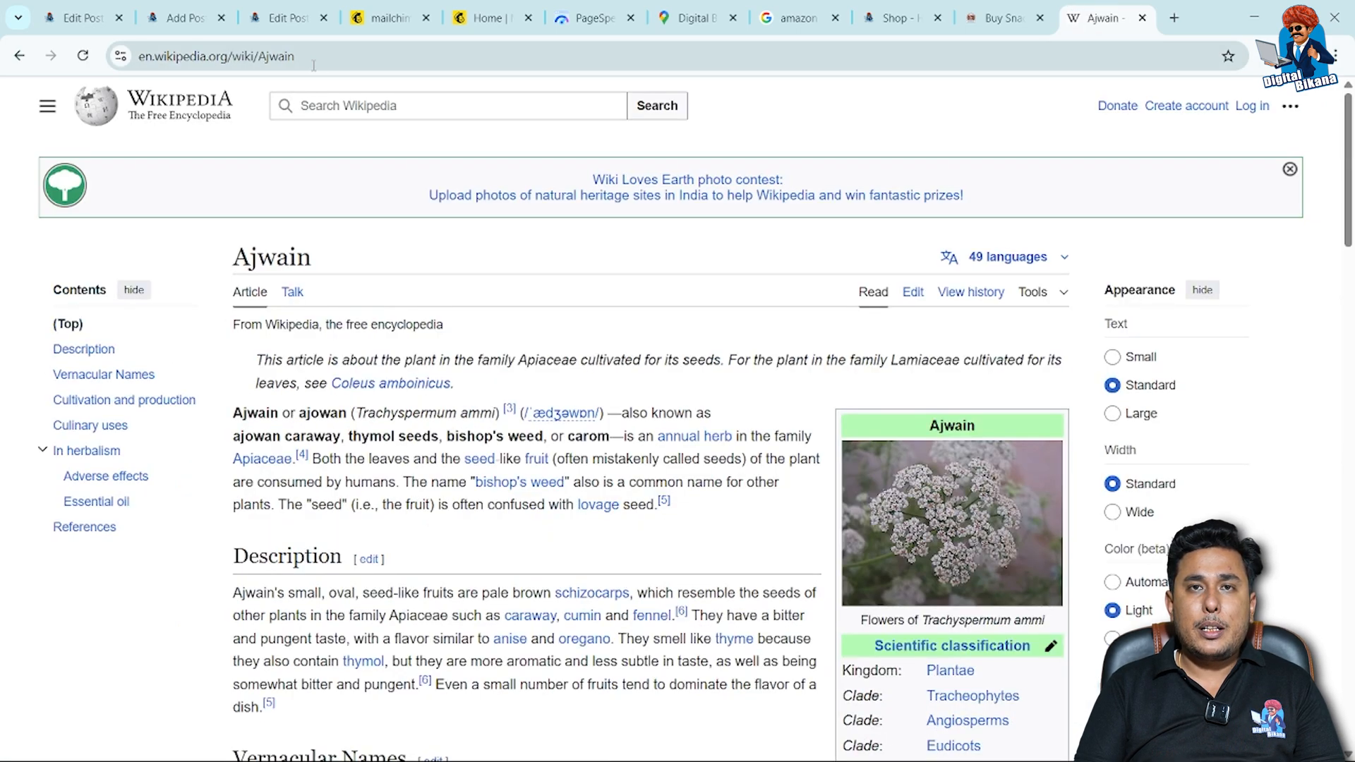
{"action": "left_click", "coordinate": [309, 57]}
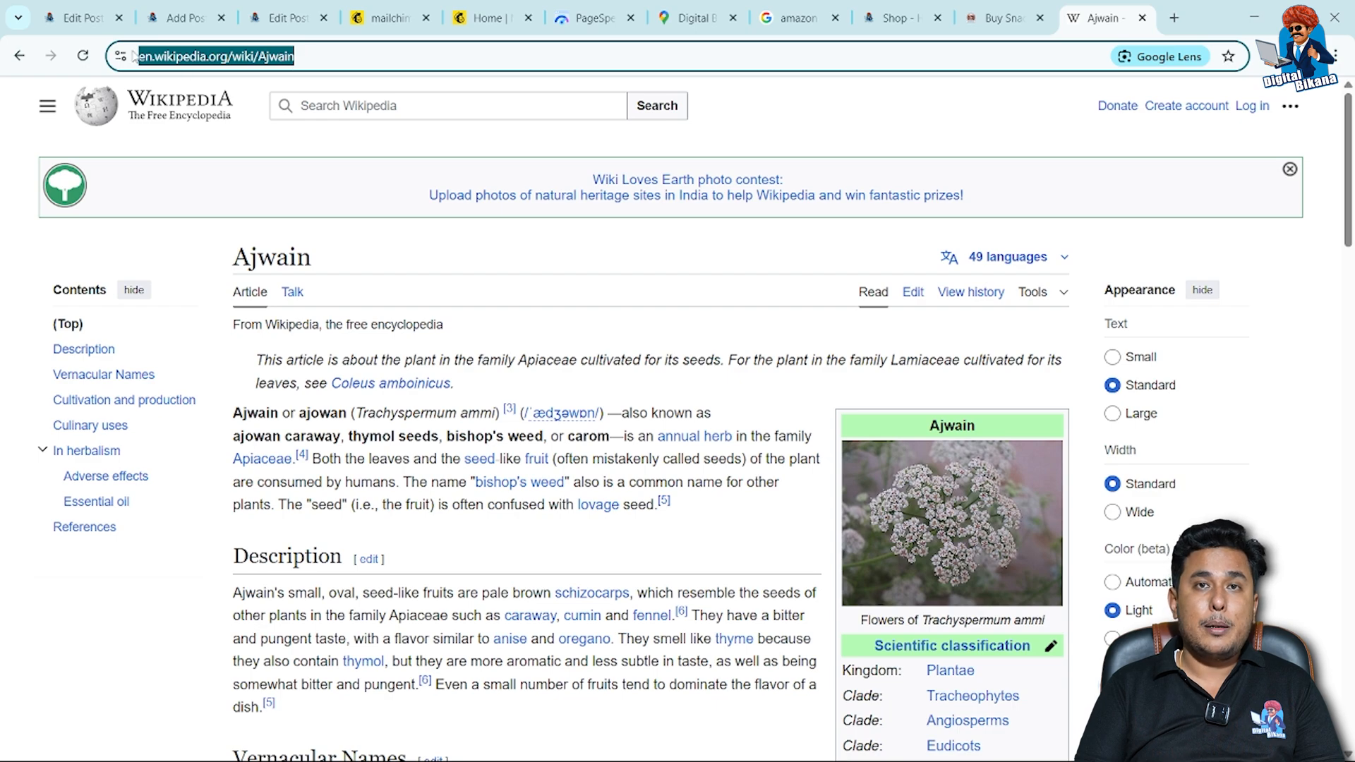
{"action": "left_click", "coordinate": [103, 28]}
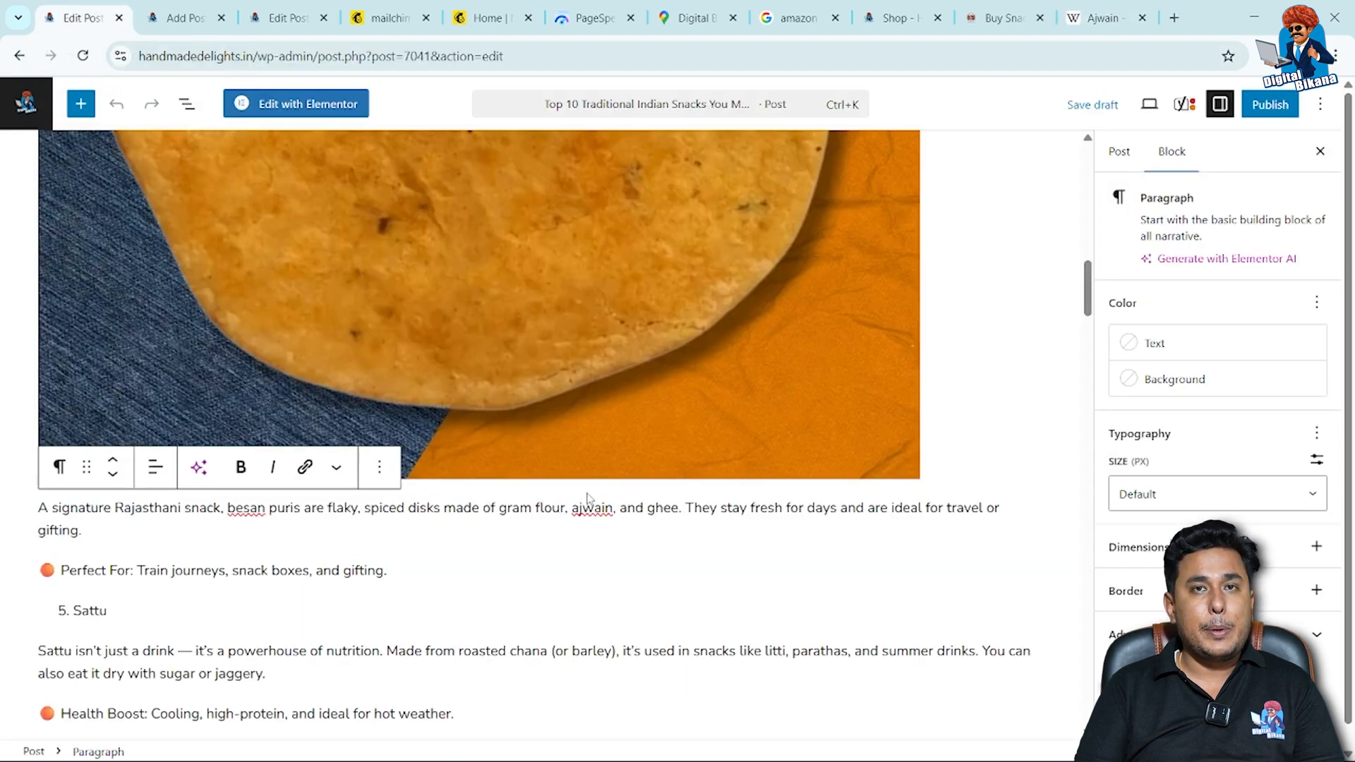
{"action": "left_click", "coordinate": [602, 508]}
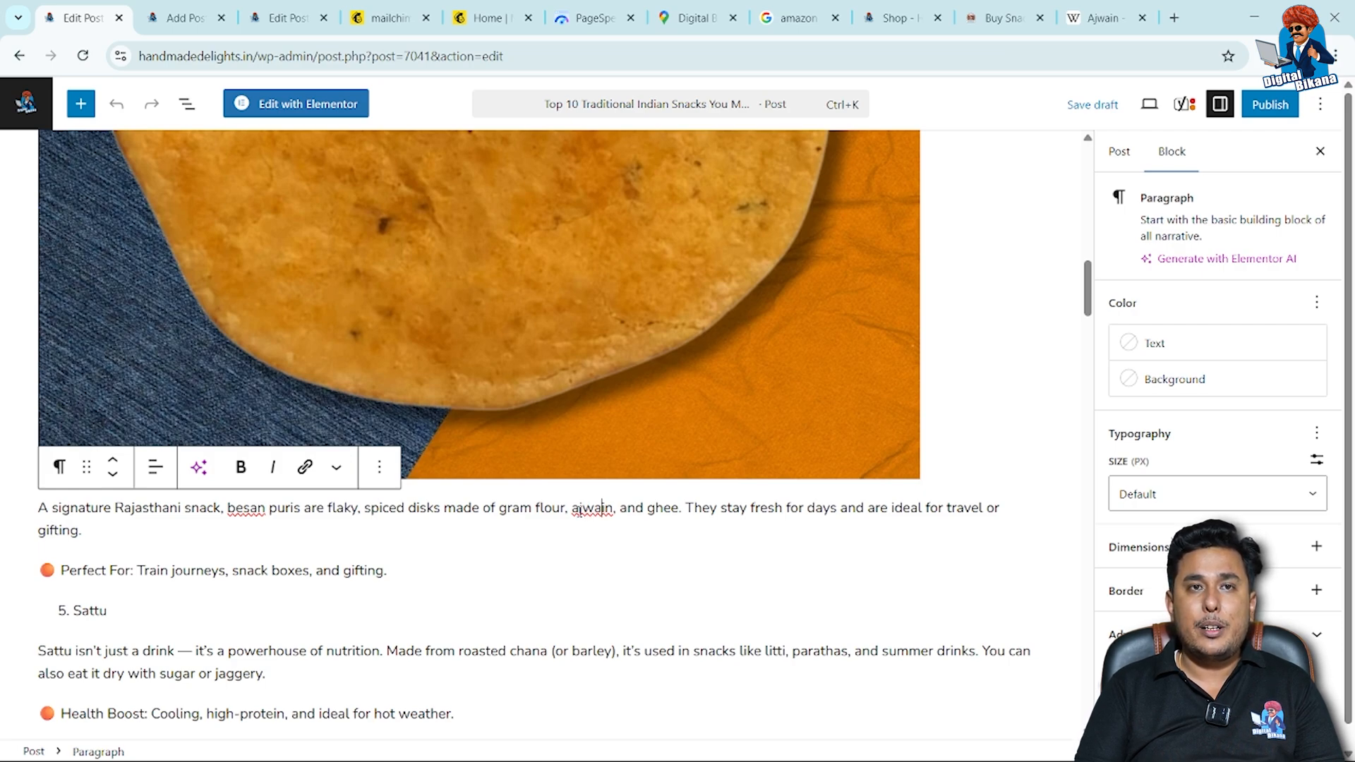
{"action": "left_click", "coordinate": [572, 507]}
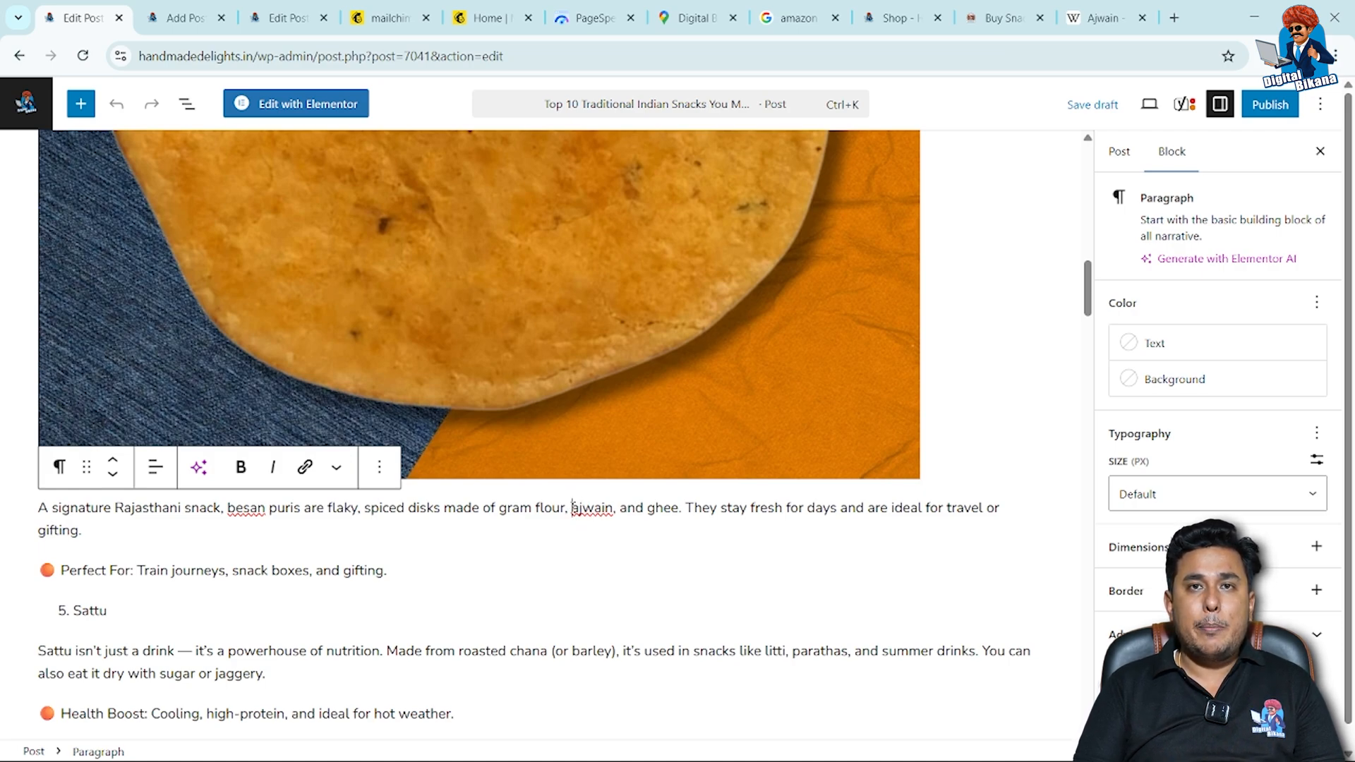
{"action": "key", "text": "ctrl+shift+Down"}
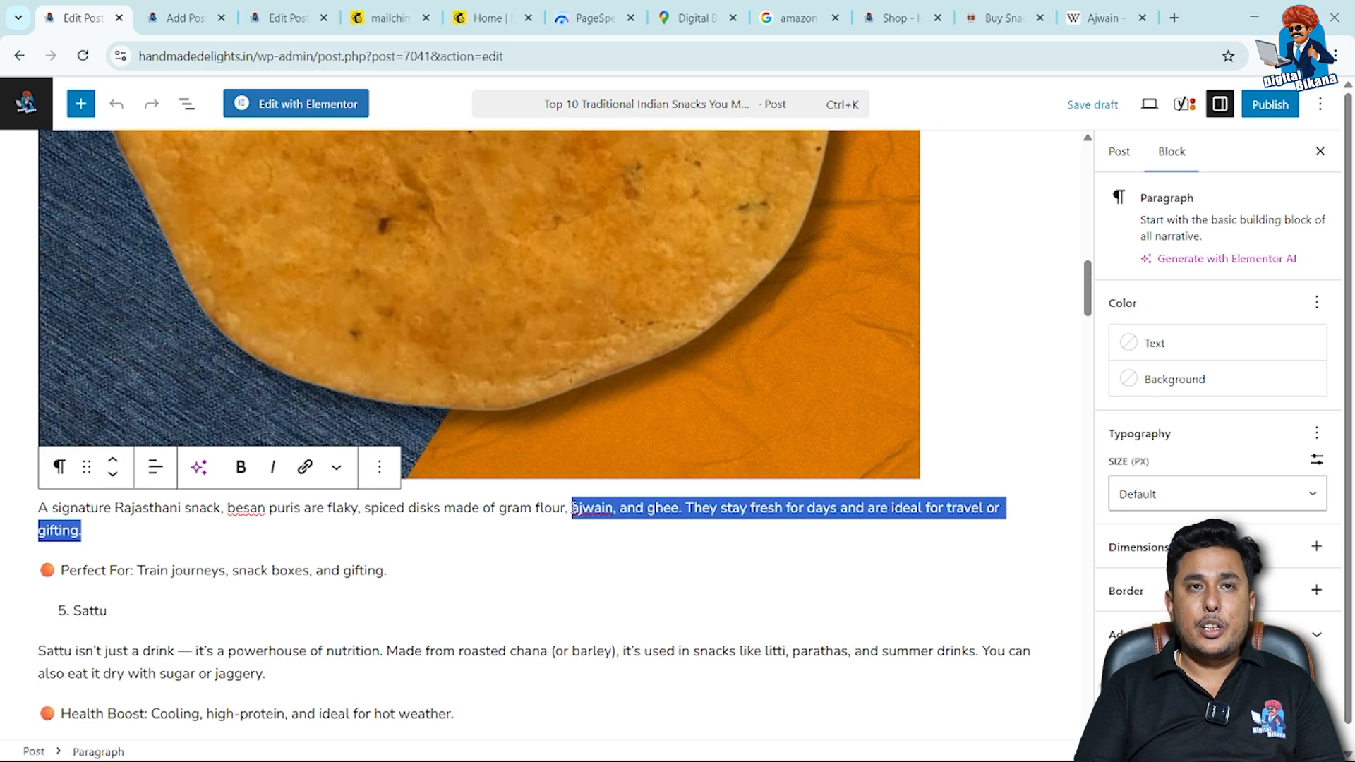
{"action": "double_click", "coordinate": [611, 507]}
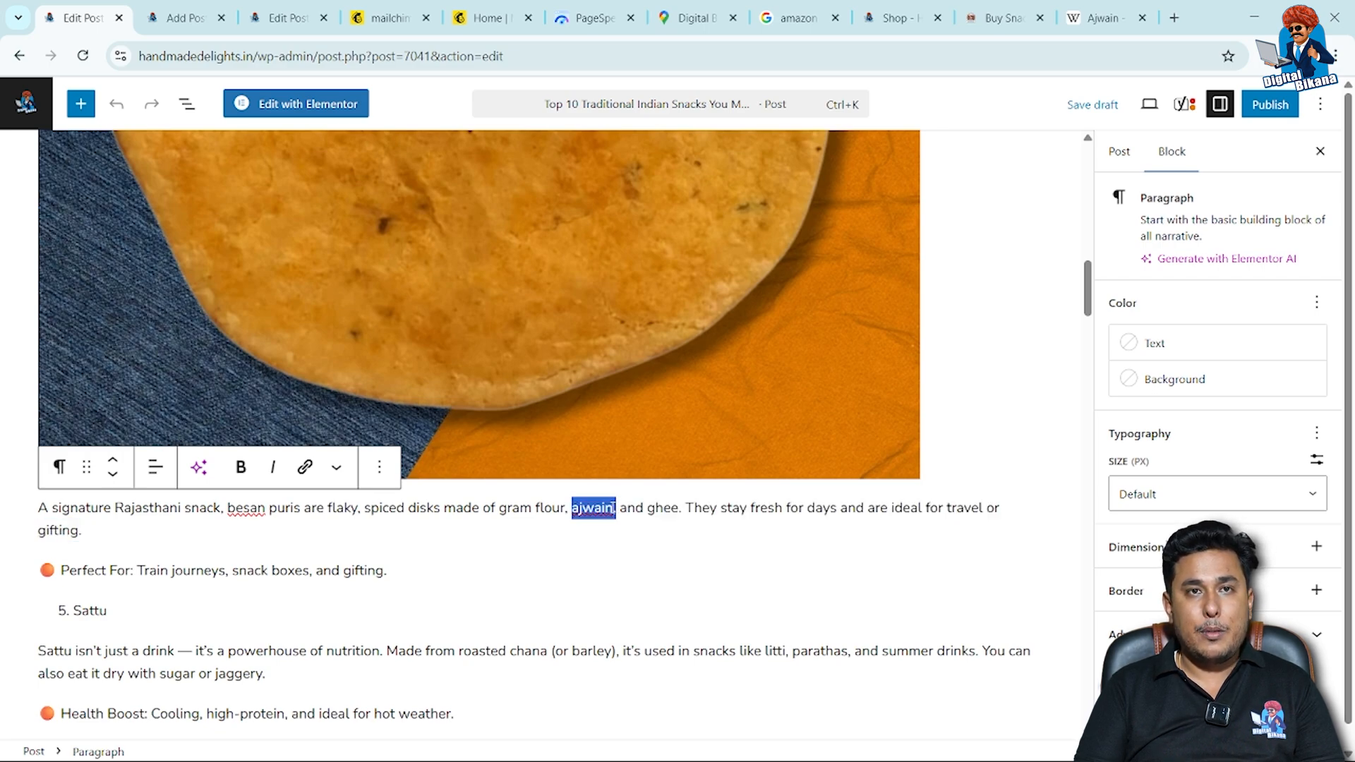
{"action": "left_click", "coordinate": [599, 515]}
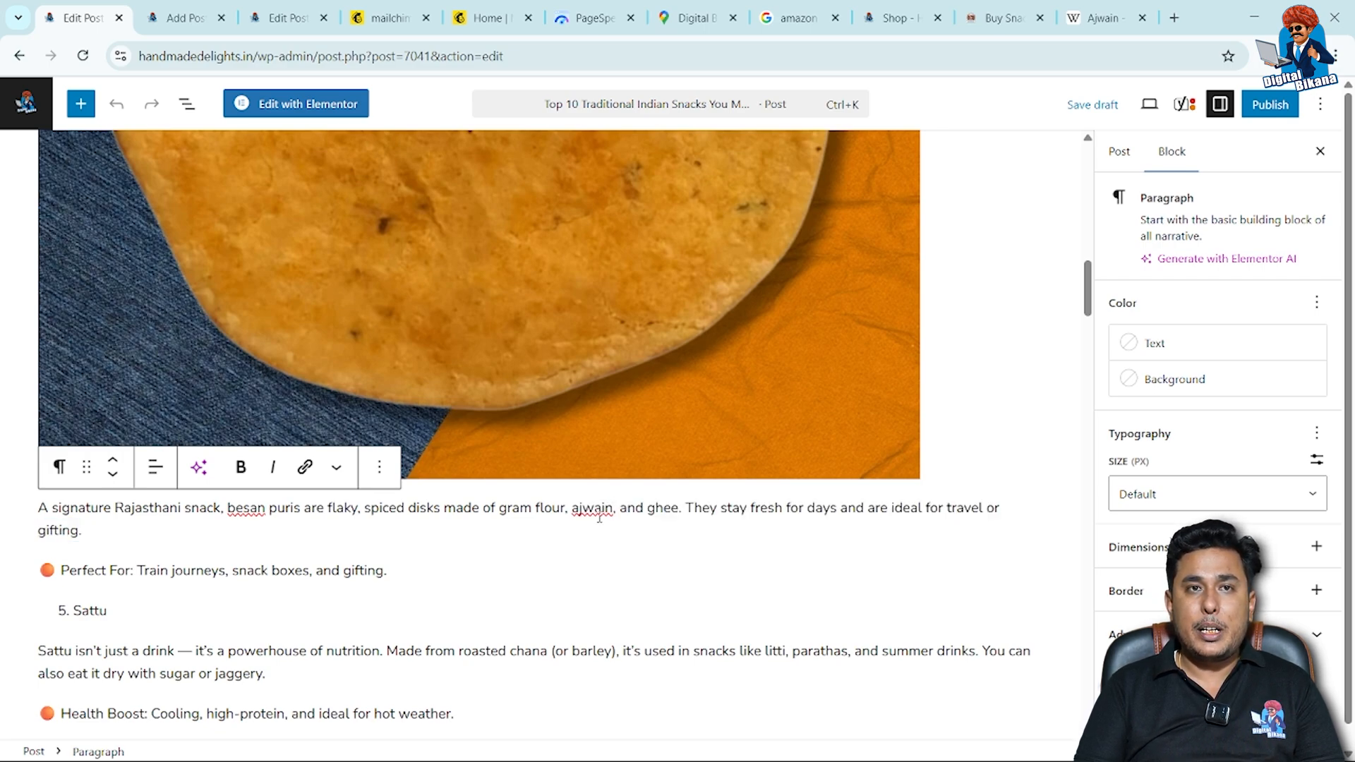
{"action": "double_click", "coordinate": [598, 517]}
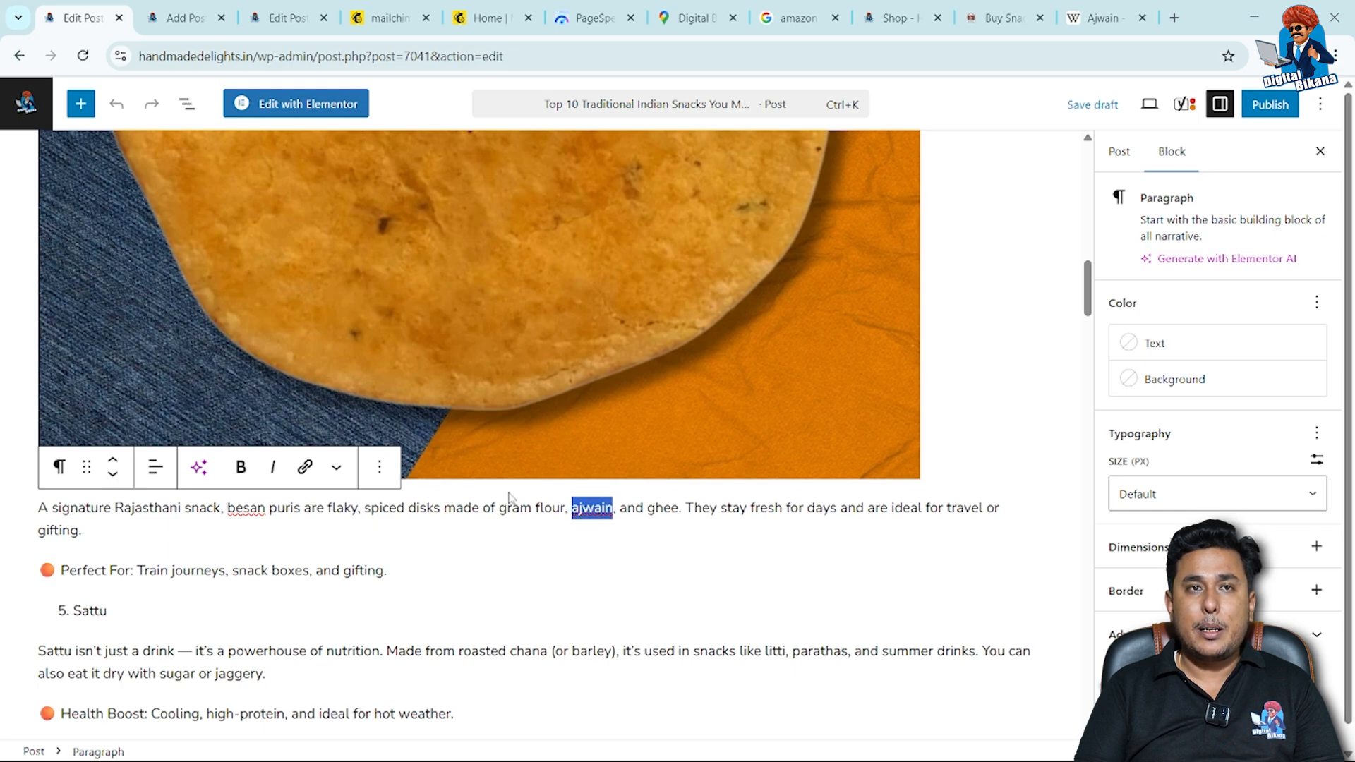
{"action": "left_click", "coordinate": [305, 468]}
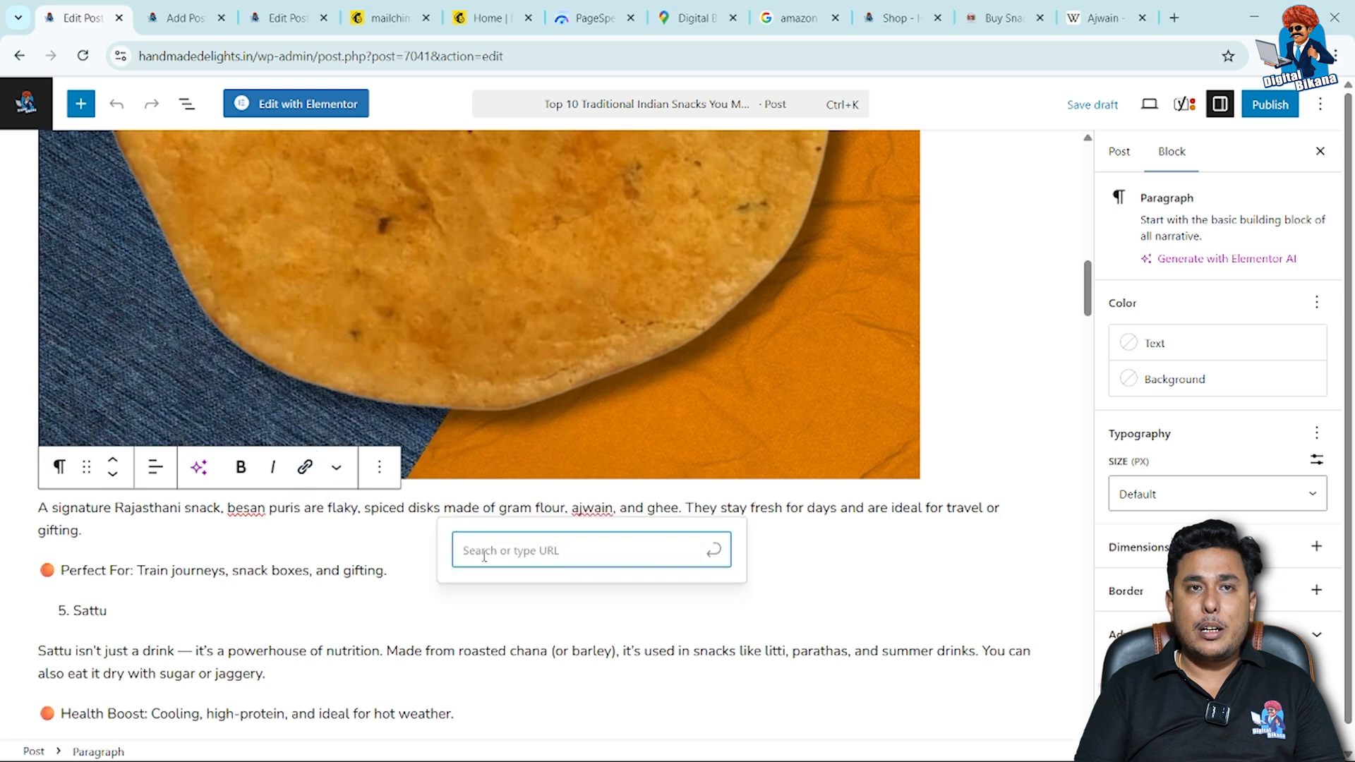
{"action": "type", "text": "https://en.wikipedia.org/wiki/Ajwain"}
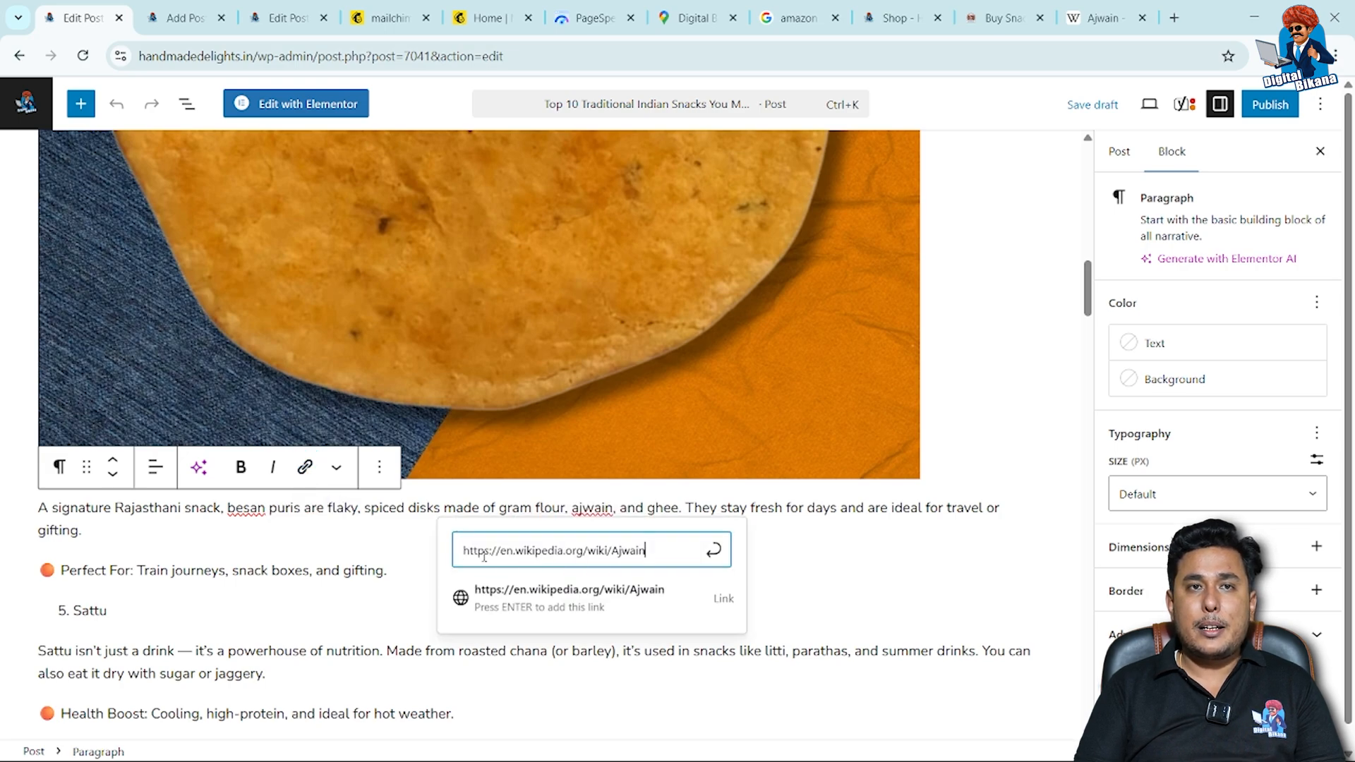
{"action": "key", "text": "Return"}
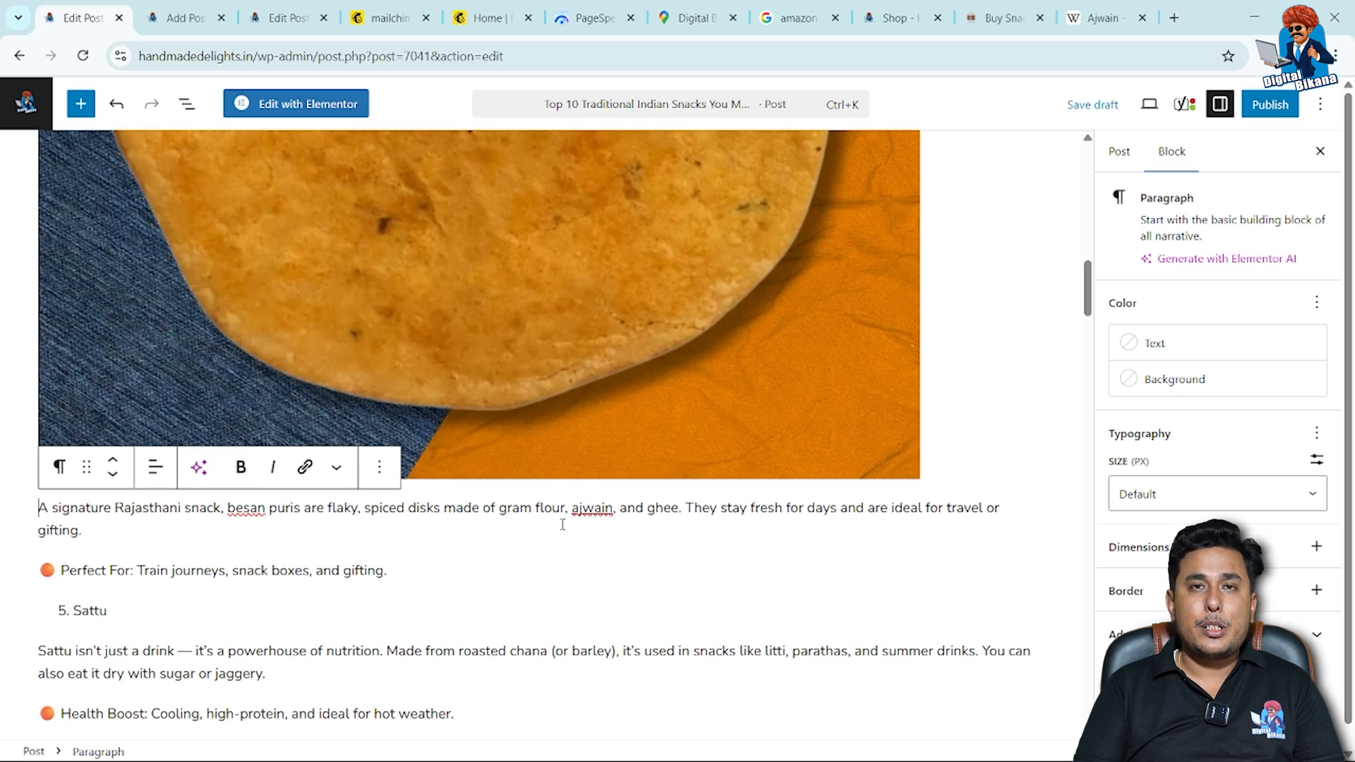
Review the Yoast SEO analysis results again, checking outbound and internal links, and look through the post for an internal link spot.
{"action": "scroll", "coordinate": [561, 535], "scroll_direction": "down", "scroll_amount": 10}
{"action": "scroll", "coordinate": [561, 535], "scroll_direction": "down", "scroll_amount": 20}
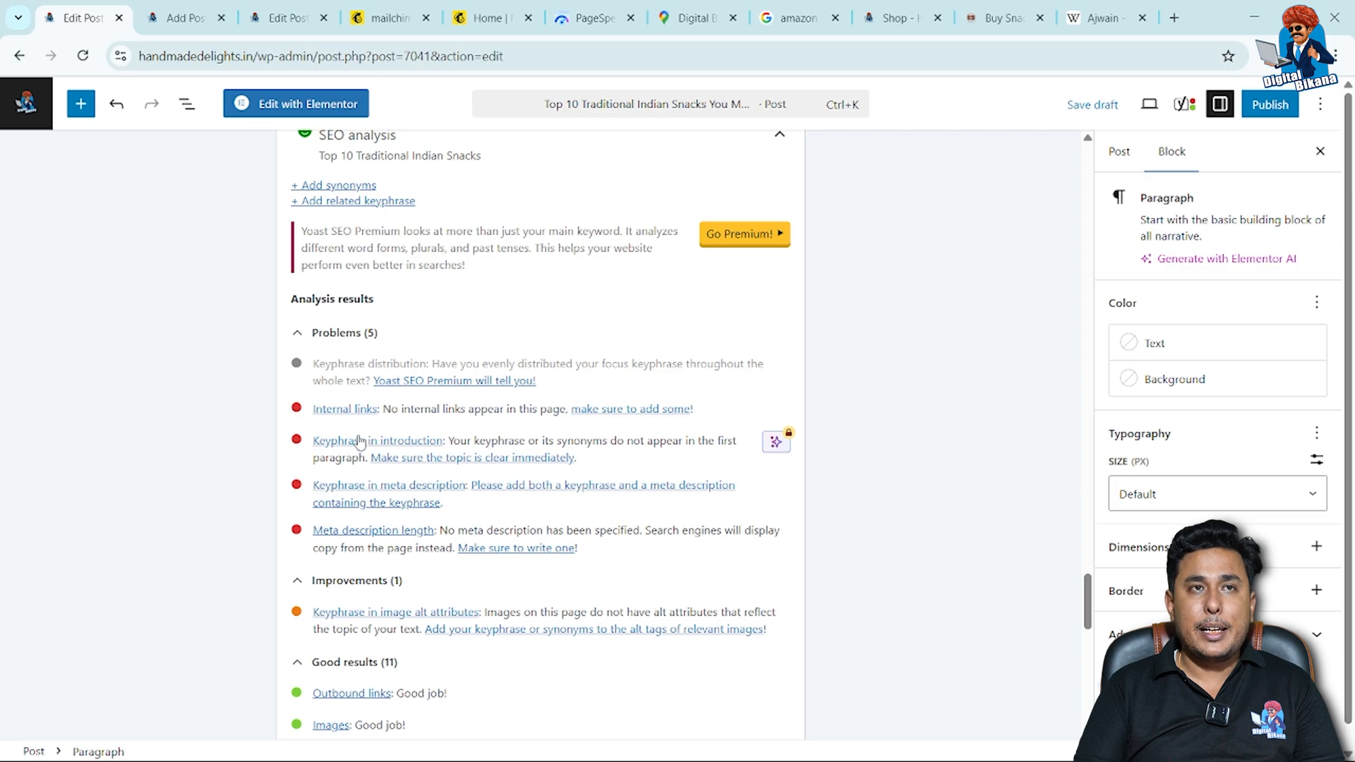
{"action": "scroll", "coordinate": [370, 436], "scroll_direction": "up", "scroll_amount": 1}
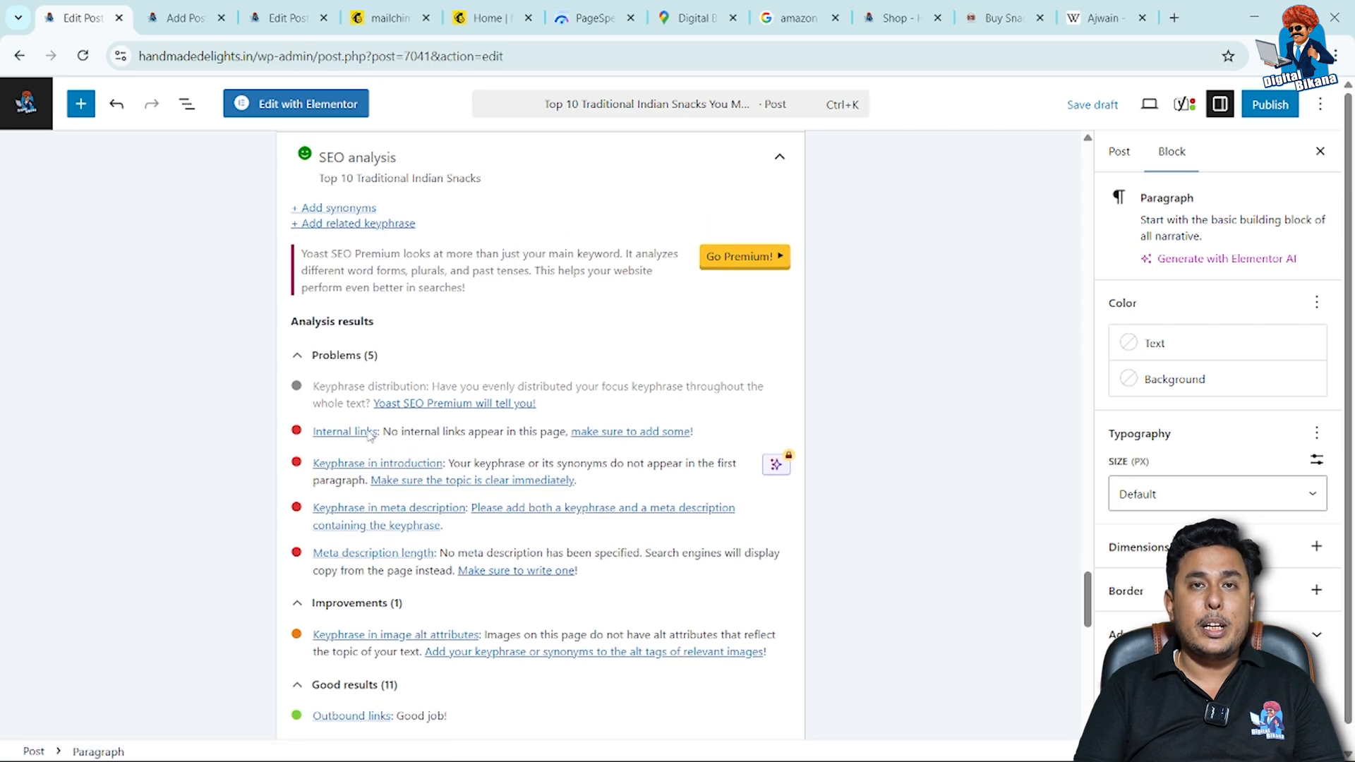
{"action": "scroll", "coordinate": [370, 436], "scroll_direction": "up", "scroll_amount": 10}
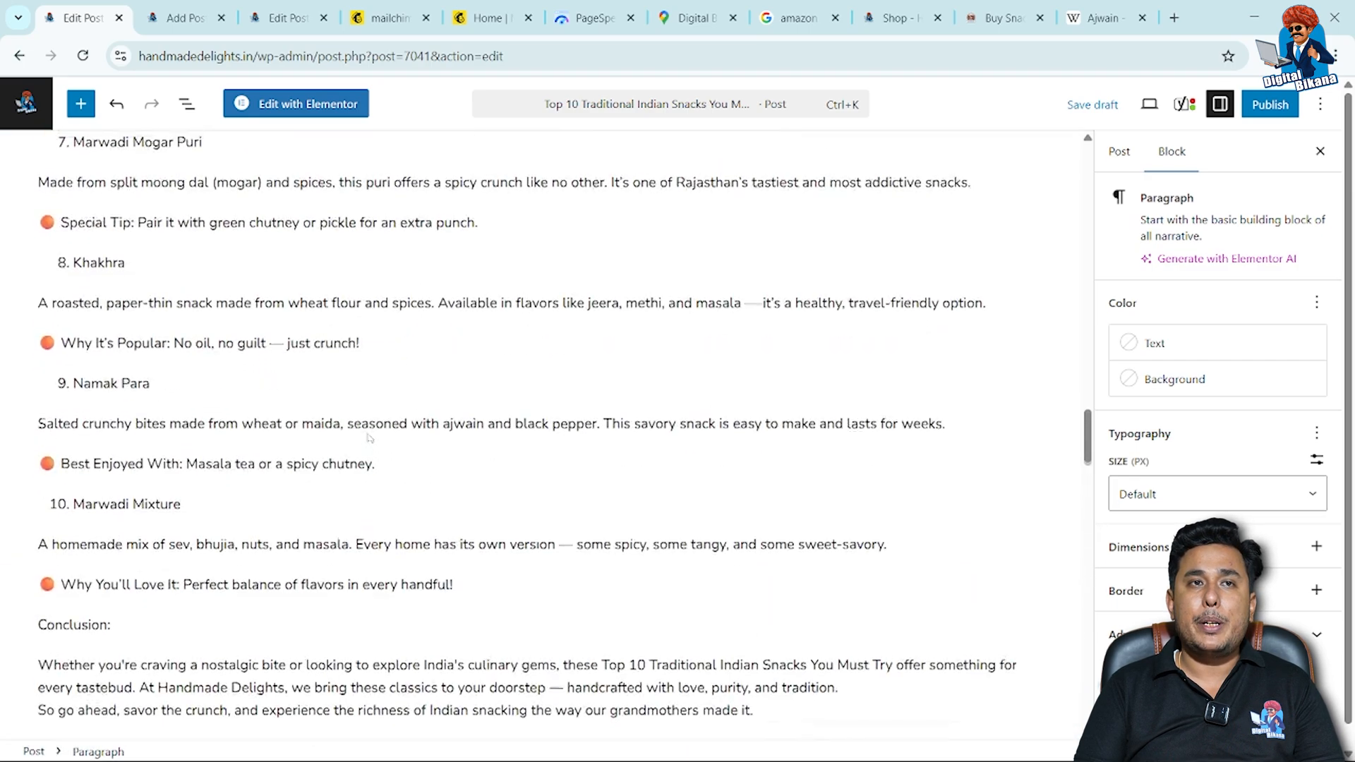
{"action": "scroll", "coordinate": [370, 437], "scroll_direction": "up", "scroll_amount": 3}
{"action": "scroll", "coordinate": [368, 429], "scroll_direction": "down", "scroll_amount": 1}
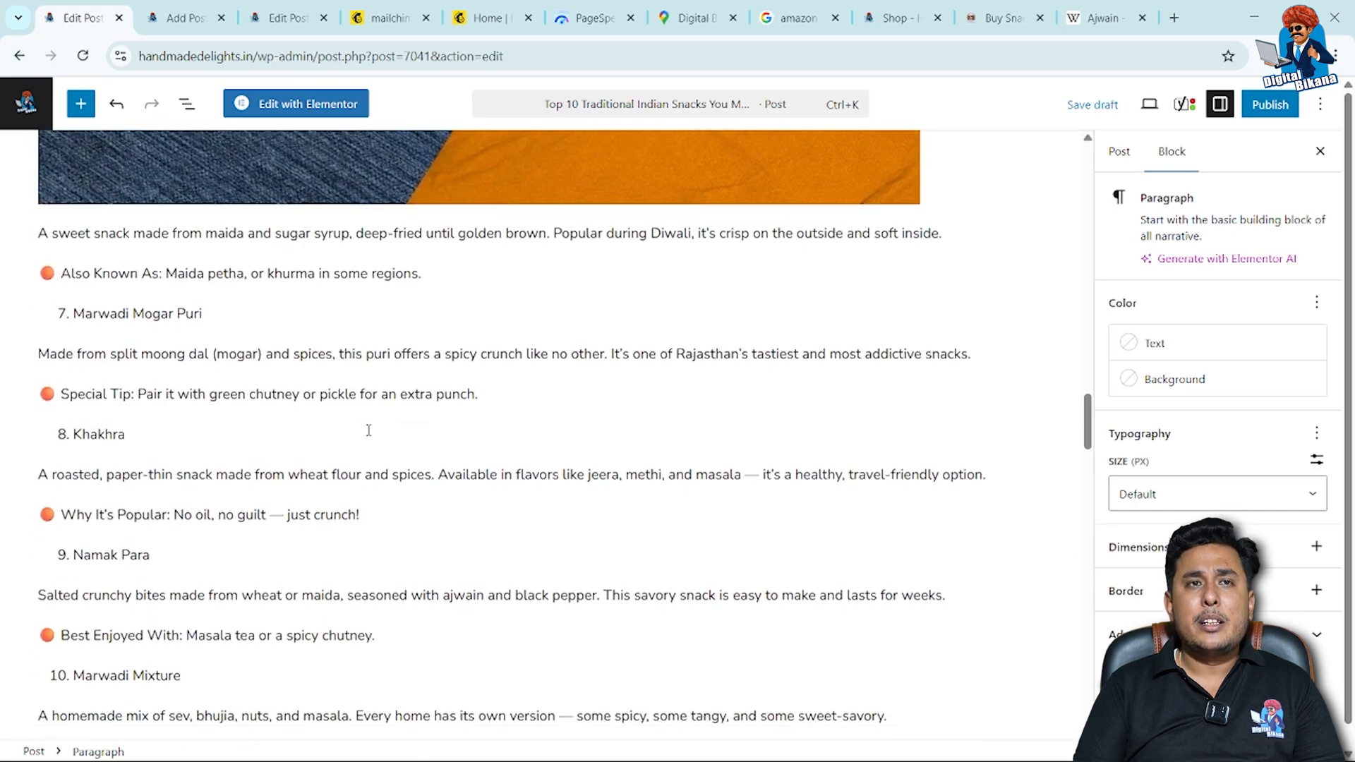
{"action": "scroll", "coordinate": [368, 429], "scroll_direction": "up", "scroll_amount": 10}
{"action": "scroll", "coordinate": [366, 429], "scroll_direction": "up", "scroll_amount": 15}
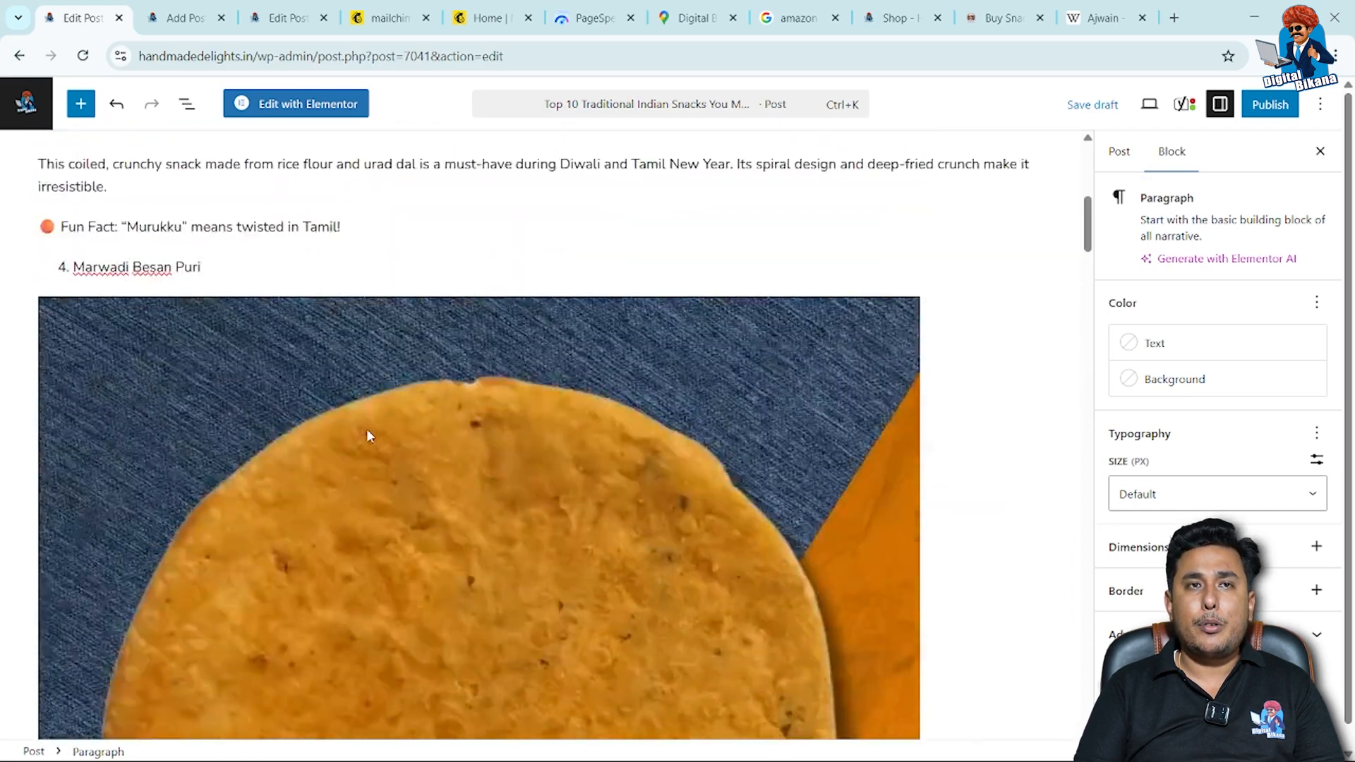
{"action": "scroll", "coordinate": [370, 437], "scroll_direction": "up", "scroll_amount": 1}
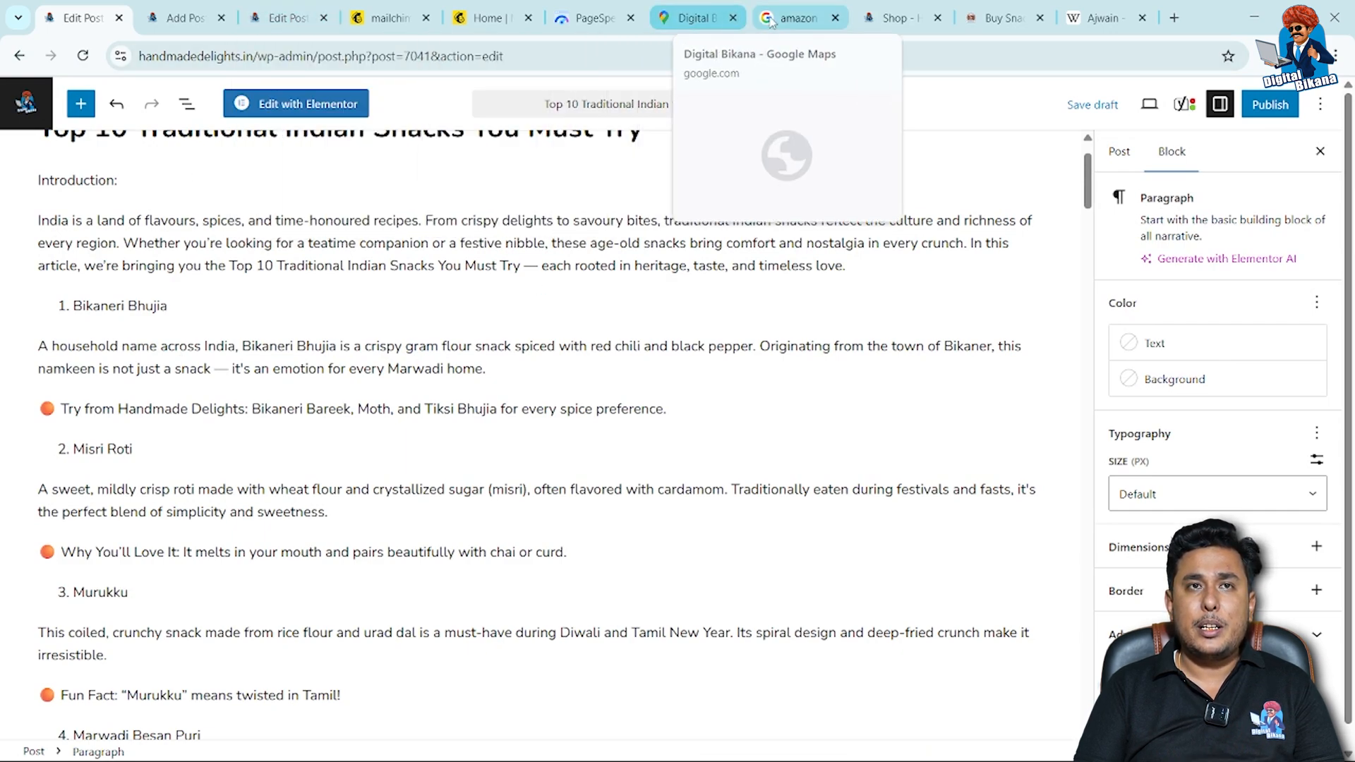
From the list of all posts, view "Handmade vs Store-Bought Snacks: Which One Wins?" and copy its title without the question mark.
{"action": "left_click", "coordinate": [286, 17]}
{"action": "left_click", "coordinate": [222, 19]}
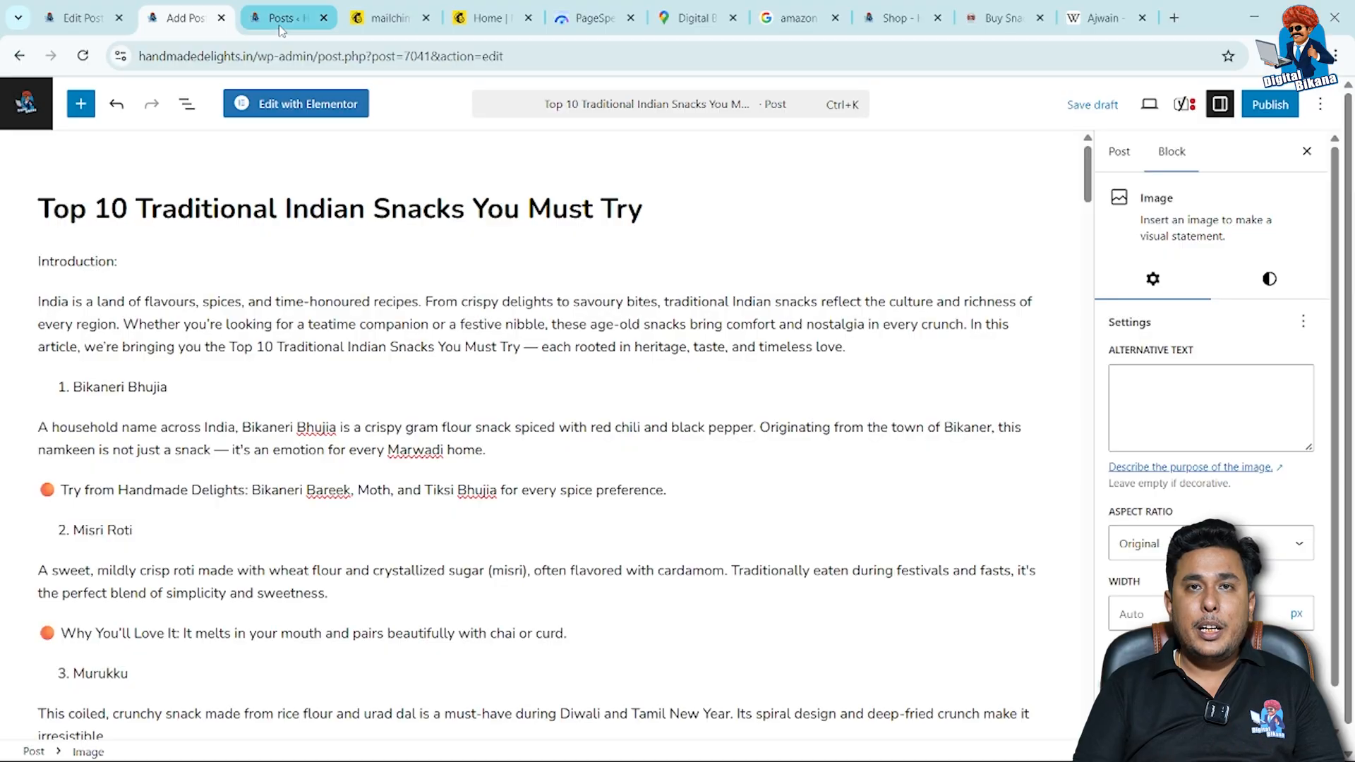
{"action": "left_click", "coordinate": [282, 26]}
{"action": "mouse_move", "coordinate": [73, 144]}
{"action": "mouse_move", "coordinate": [94, 108]}
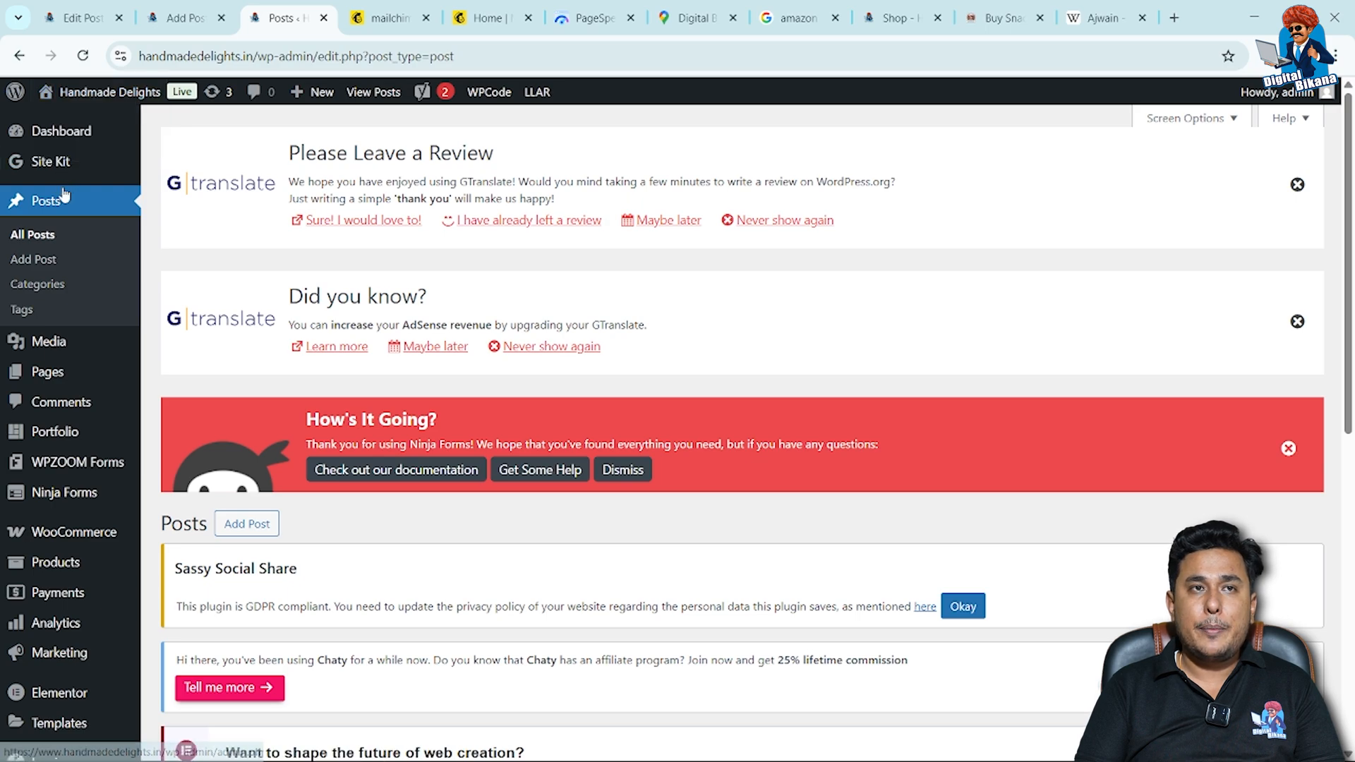
{"action": "left_click", "coordinate": [43, 238]}
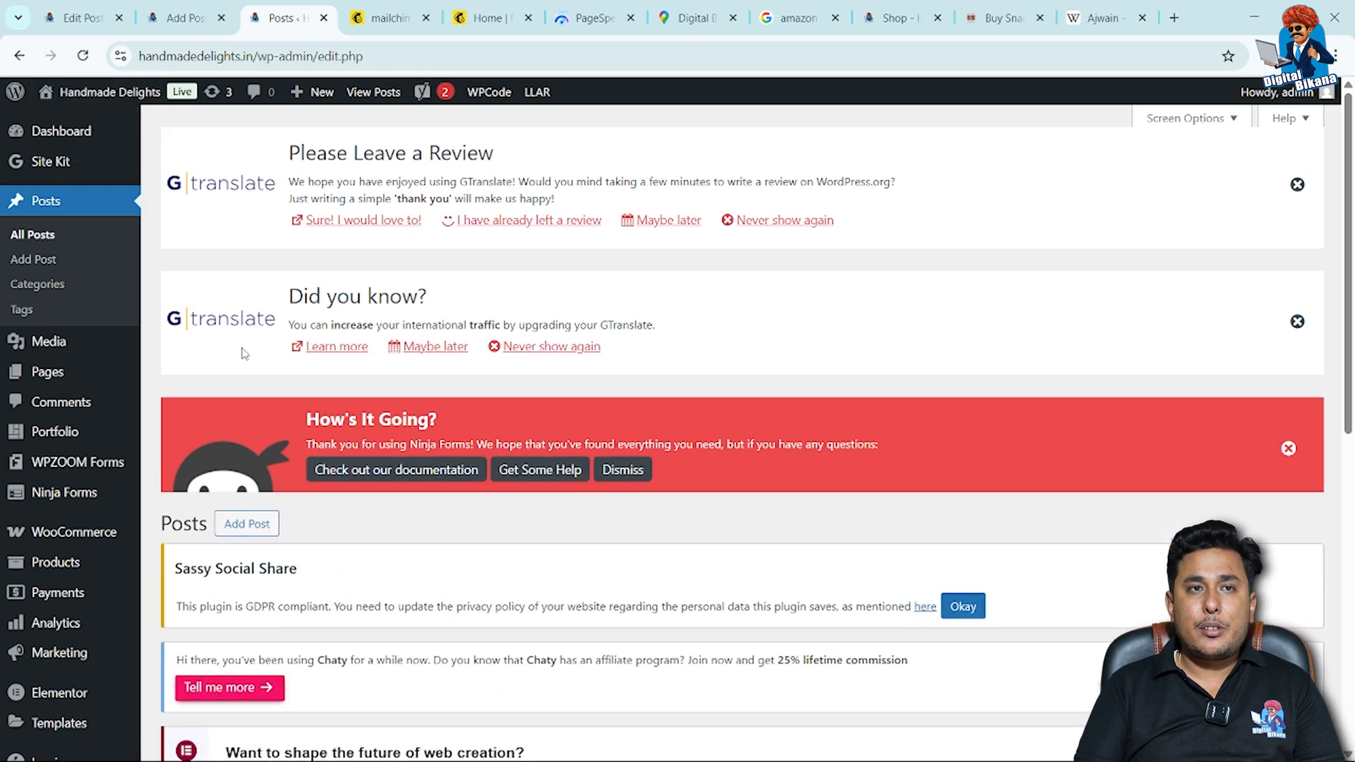
{"action": "scroll", "coordinate": [250, 382], "scroll_direction": "down", "scroll_amount": 2}
{"action": "scroll", "coordinate": [254, 399], "scroll_direction": "down", "scroll_amount": 6}
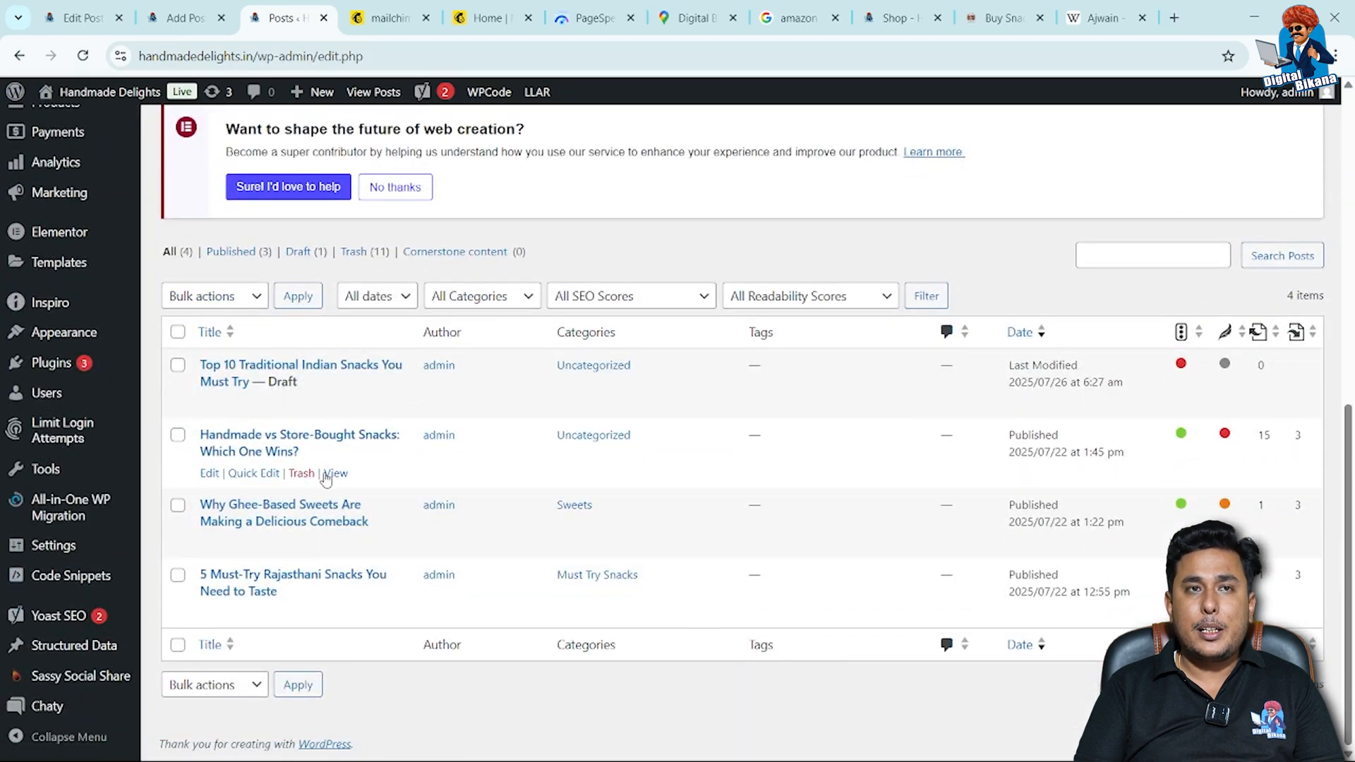
{"action": "left_click", "coordinate": [335, 473]}
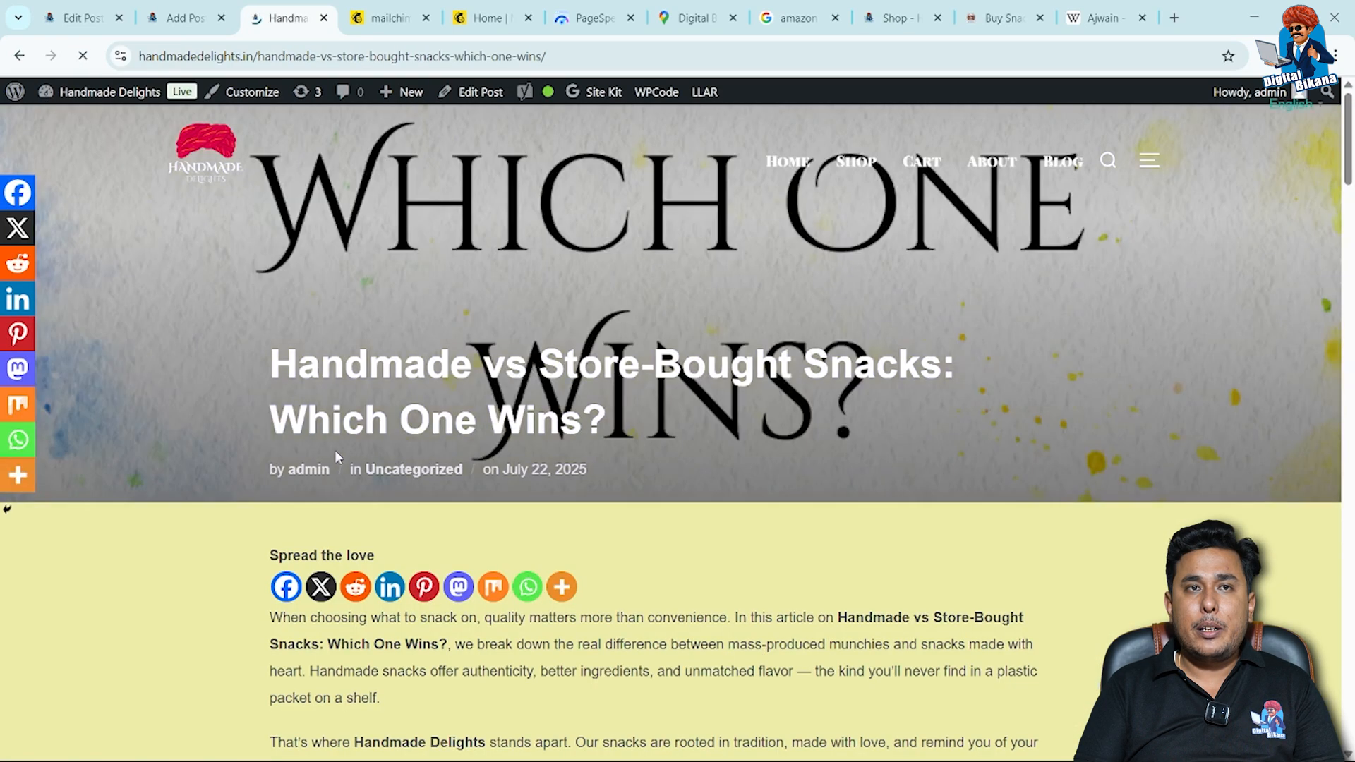
{"action": "left_click", "coordinate": [564, 55]}
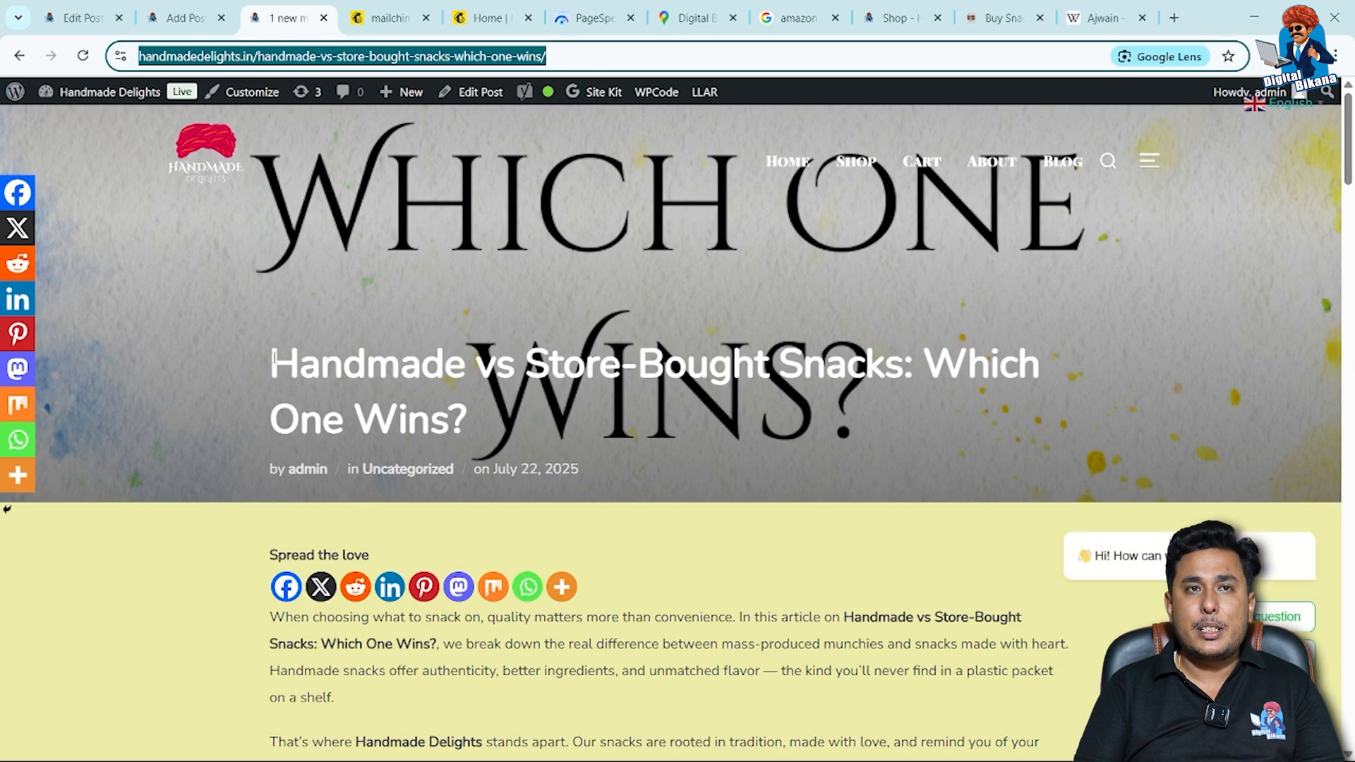
{"action": "left_click_drag", "start_coordinate": [272, 358], "coordinate": [447, 441]}
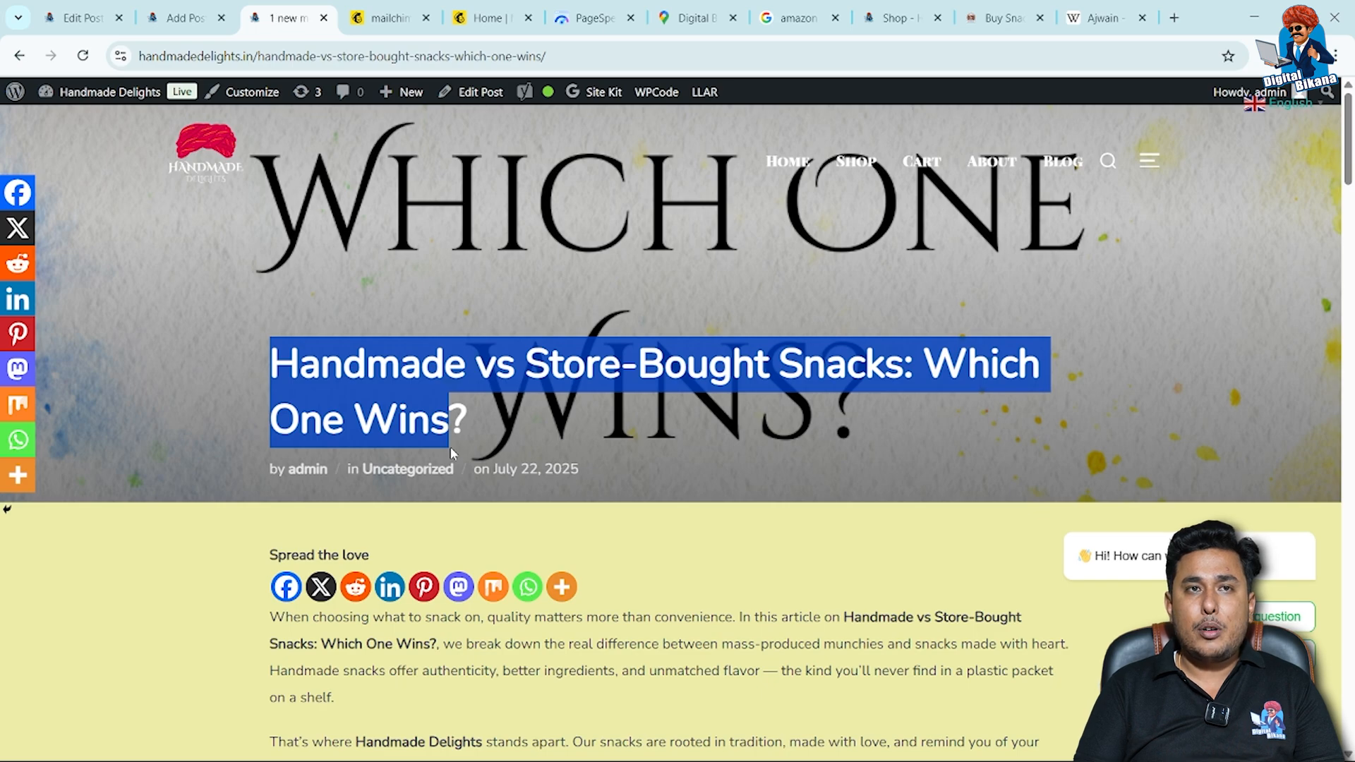
In the draft, add a paragraph after the Misri Roti "Why You'll Love It" line reading "Read also: Handmade vs Store-Bought Snacks: Which One Wins".
{"action": "left_click", "coordinate": [82, 17]}
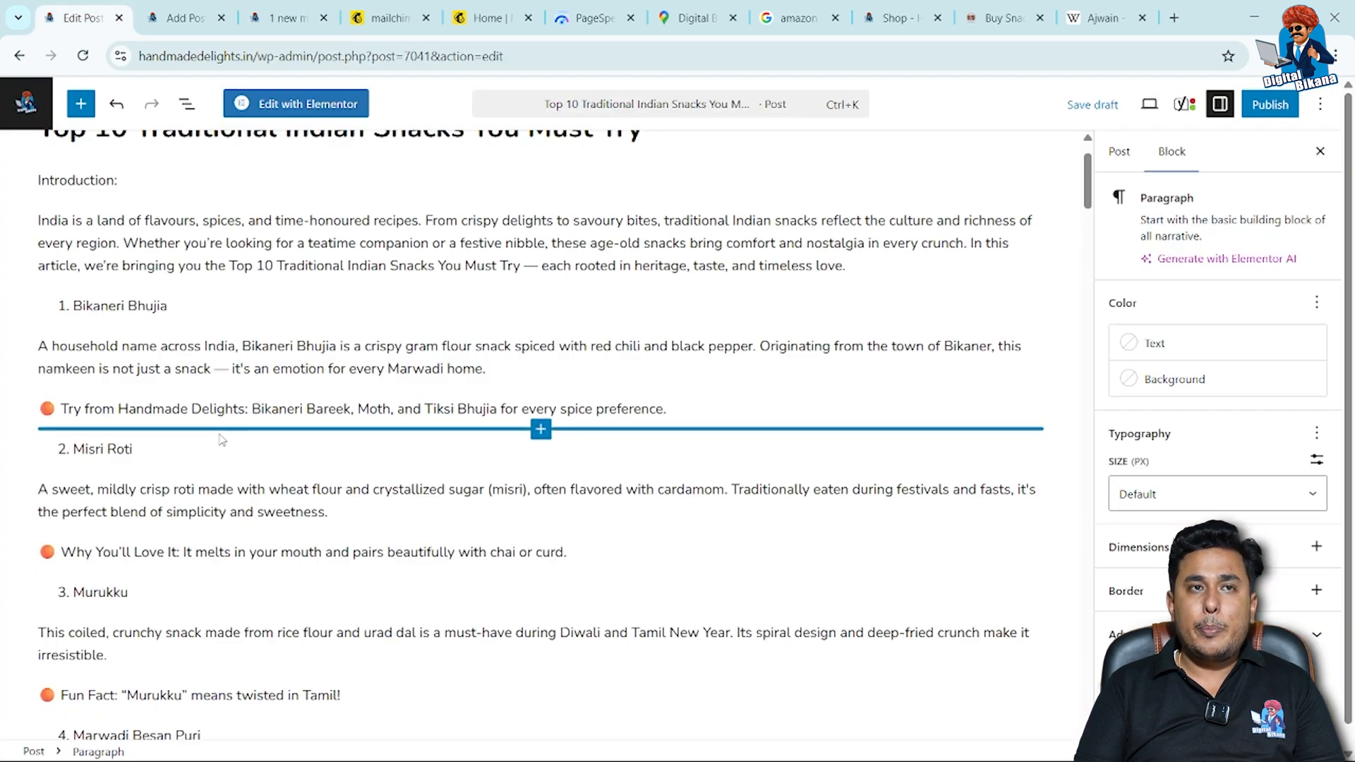
{"action": "left_click", "coordinate": [585, 548]}
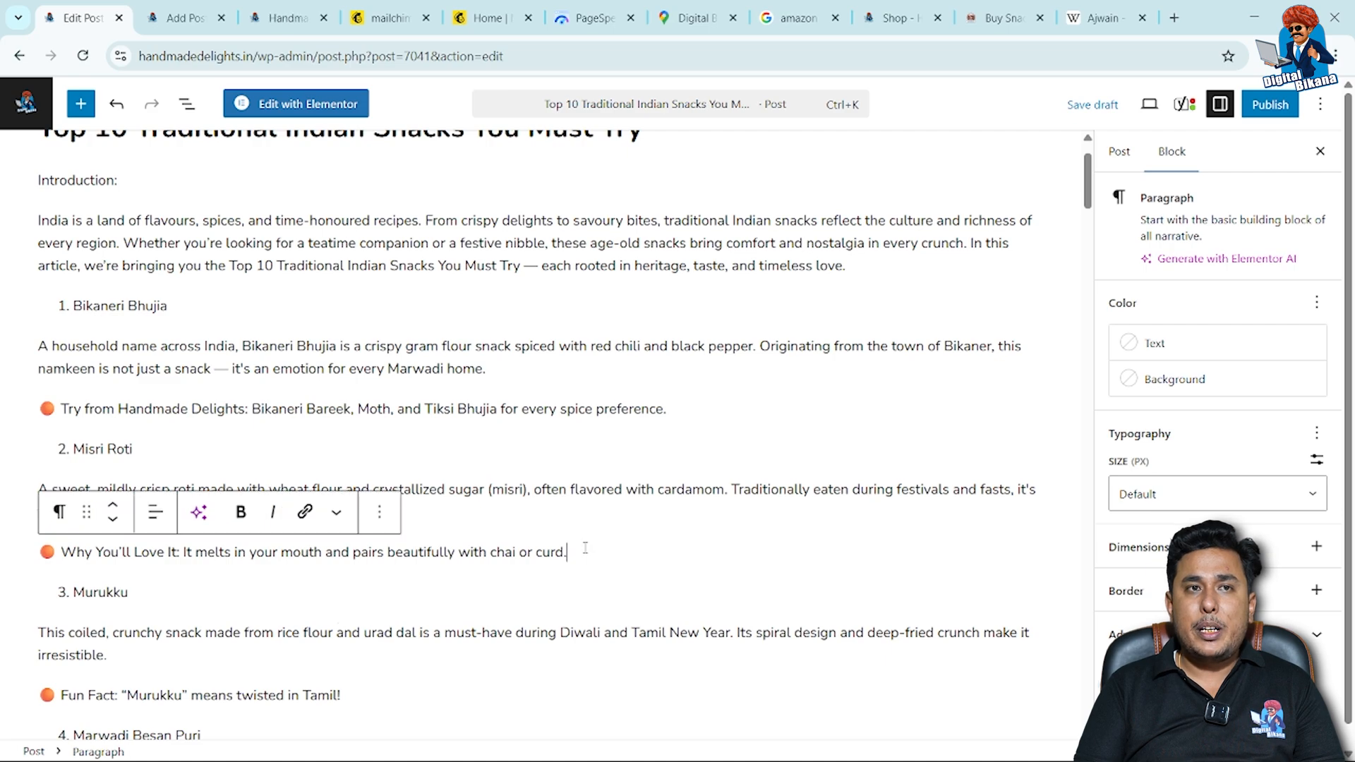
{"action": "key", "text": "Return"}
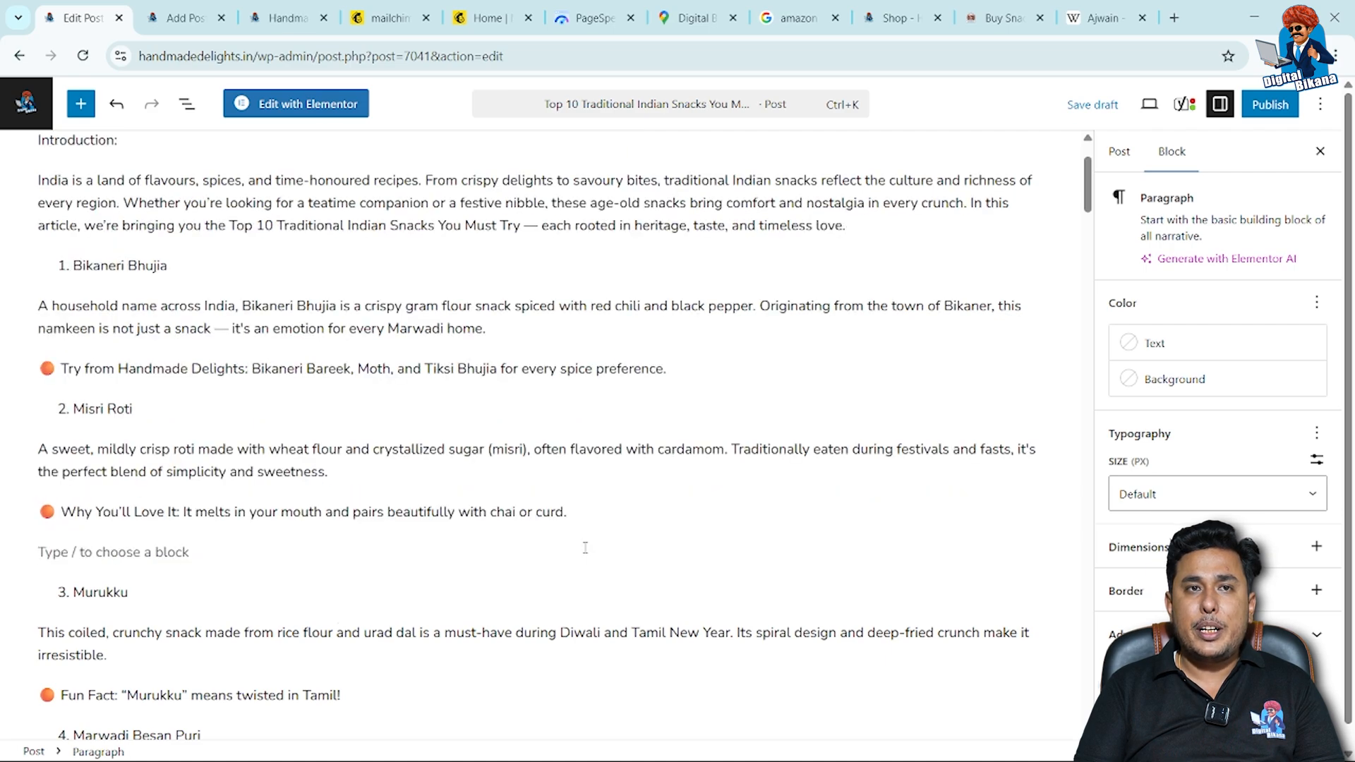
{"action": "type", "text": "read"}
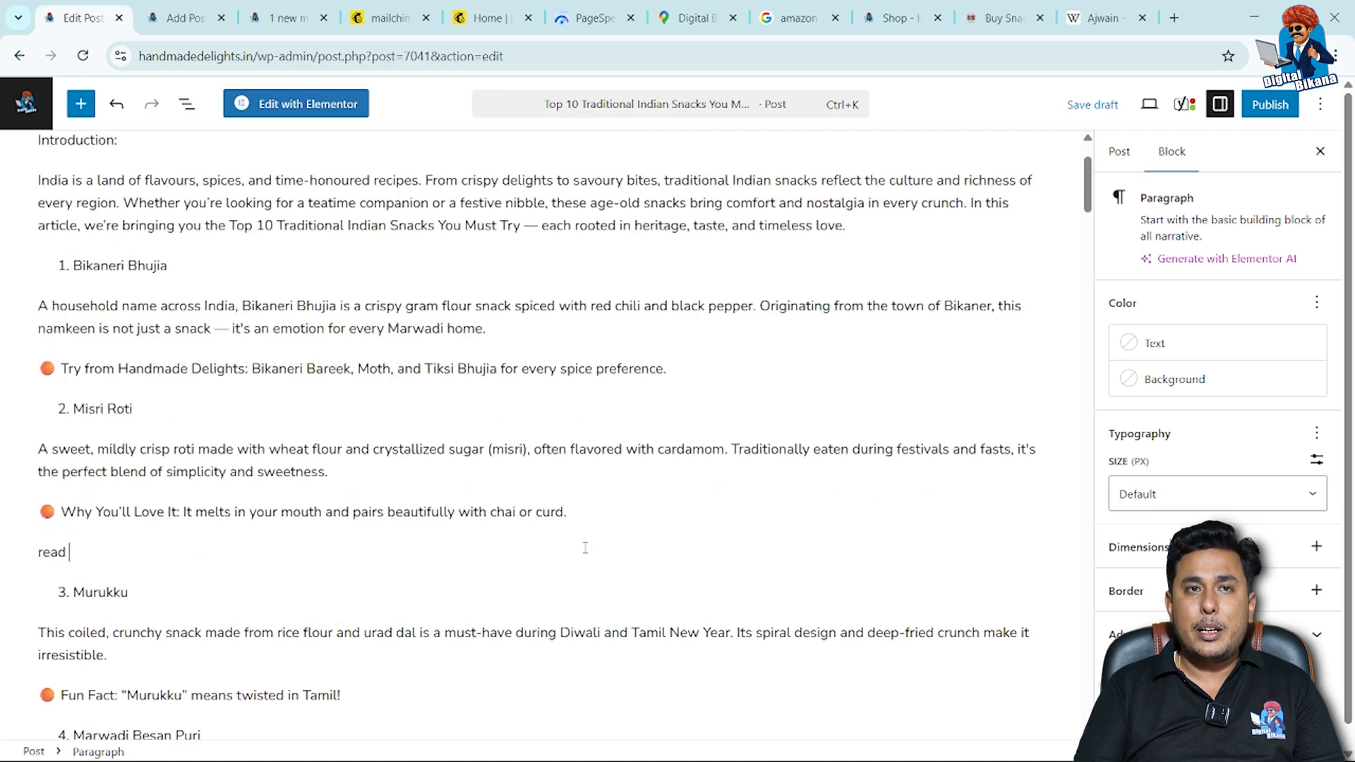
{"action": "key", "text": "BackSpace"}
{"action": "key", "text": "BackSpace"}
{"action": "key", "text": "BackSpace"}
{"action": "key", "text": "BackSpace"}
{"action": "type", "text": "R"}
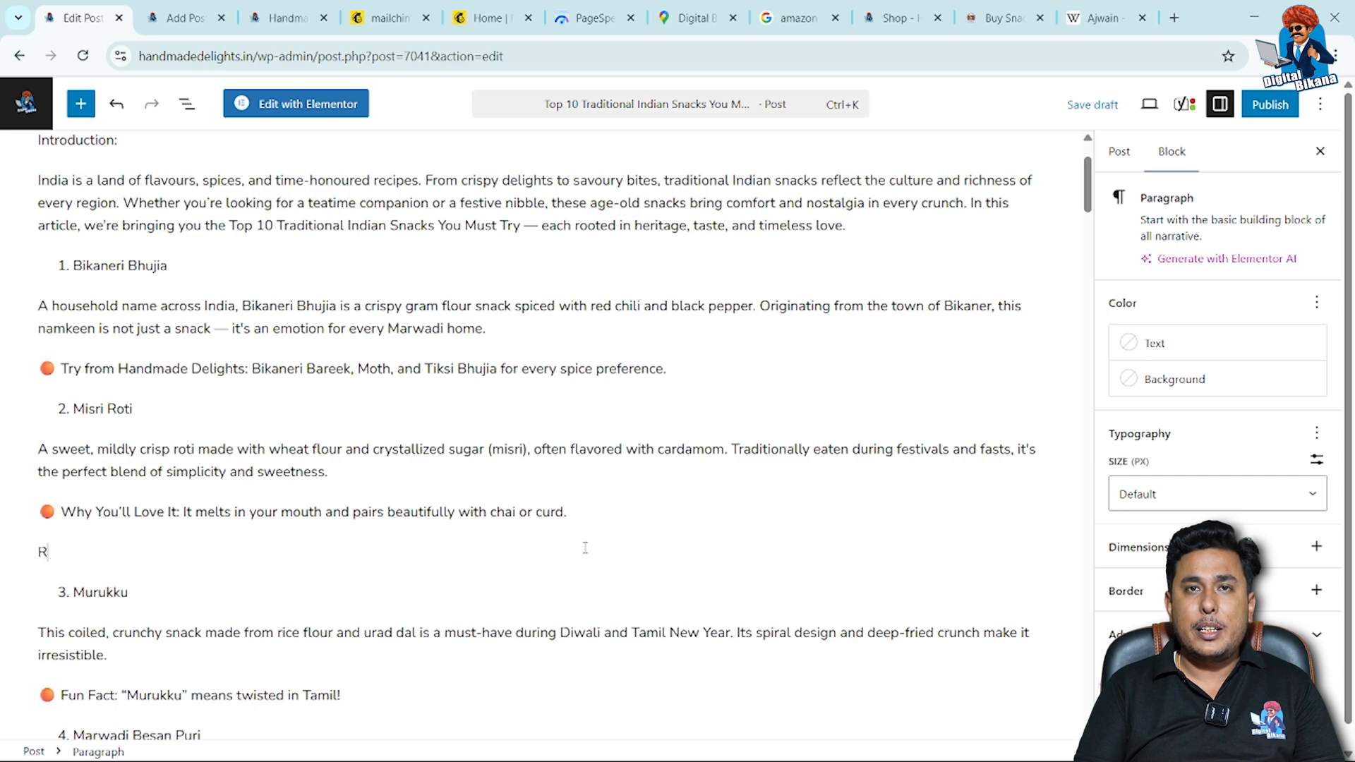
{"action": "type", "text": "ead alsp"}
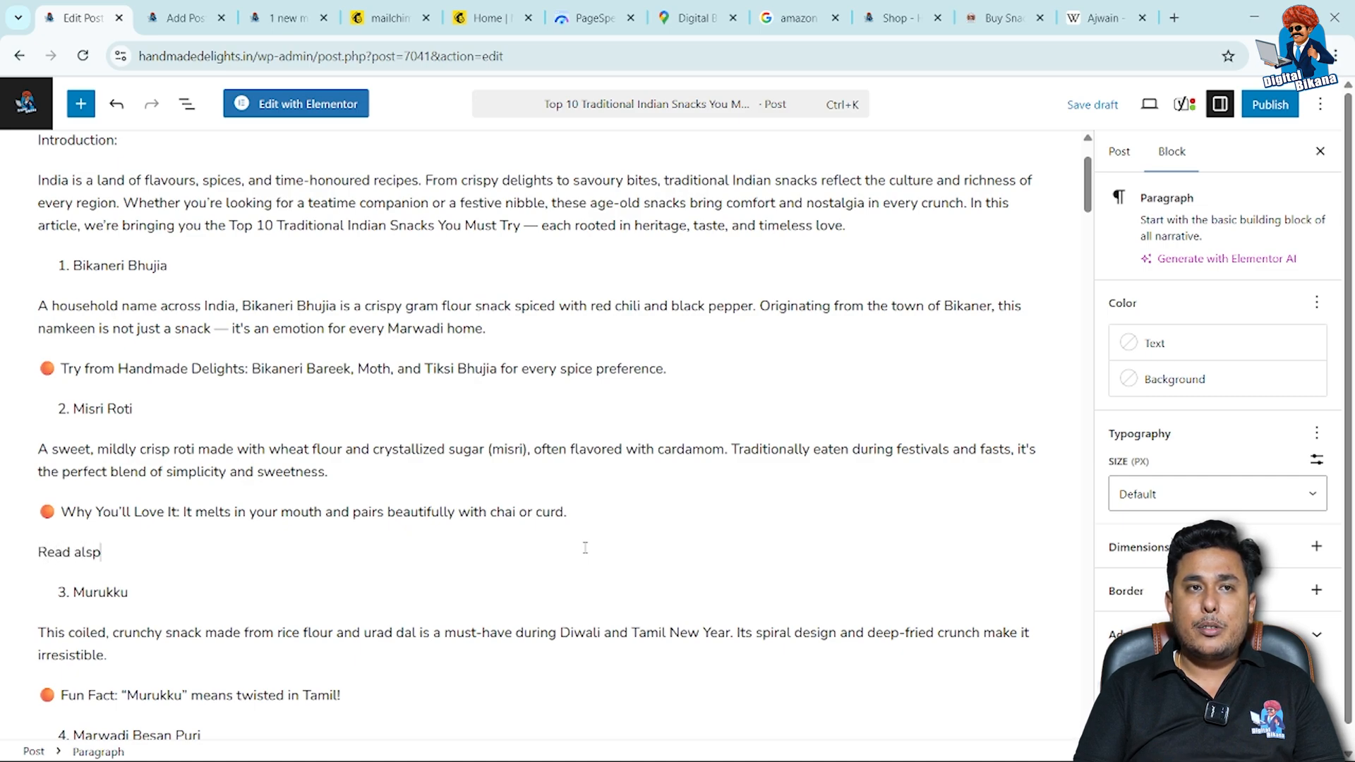
{"action": "key", "text": "BackSpace"}
{"action": "type", "text": "o:"}
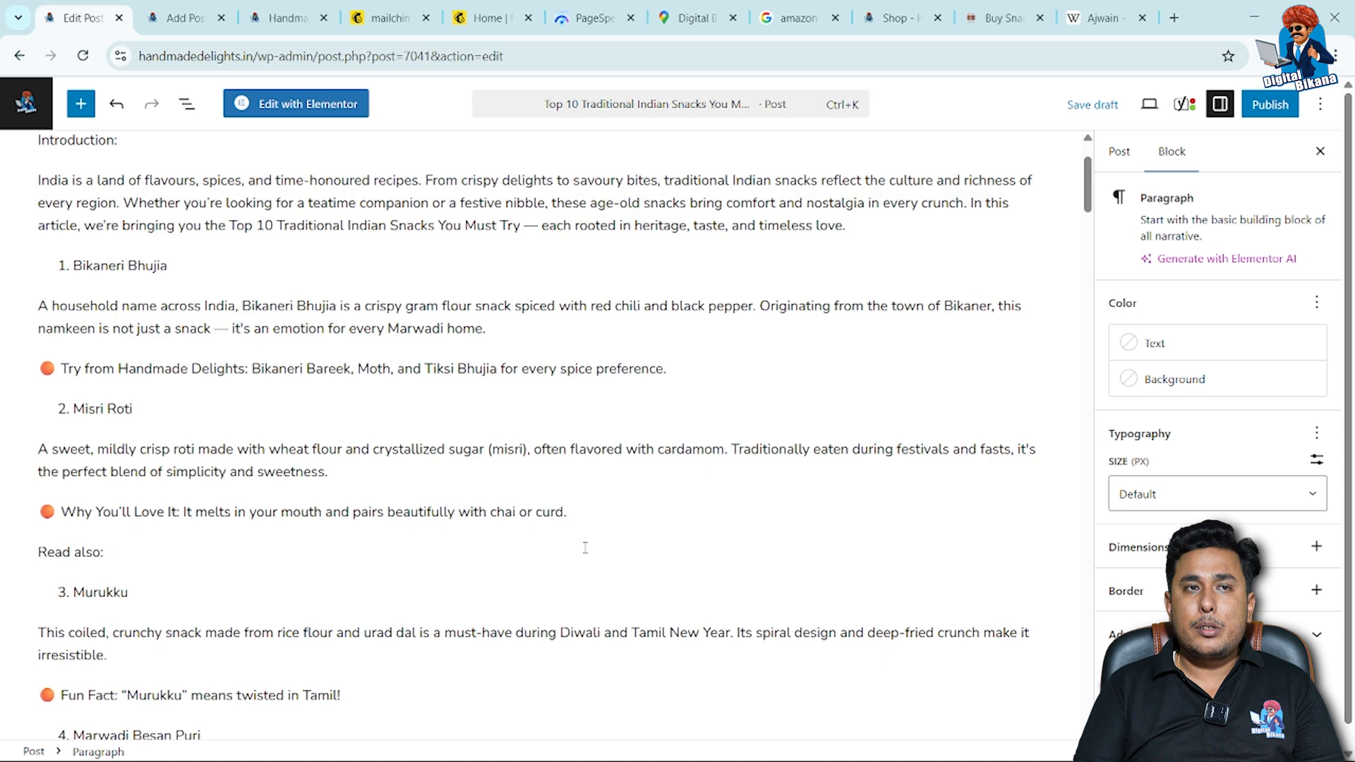
{"action": "type", "text": "Handmade vs Store-Bought Snacks: Which One Wins"}
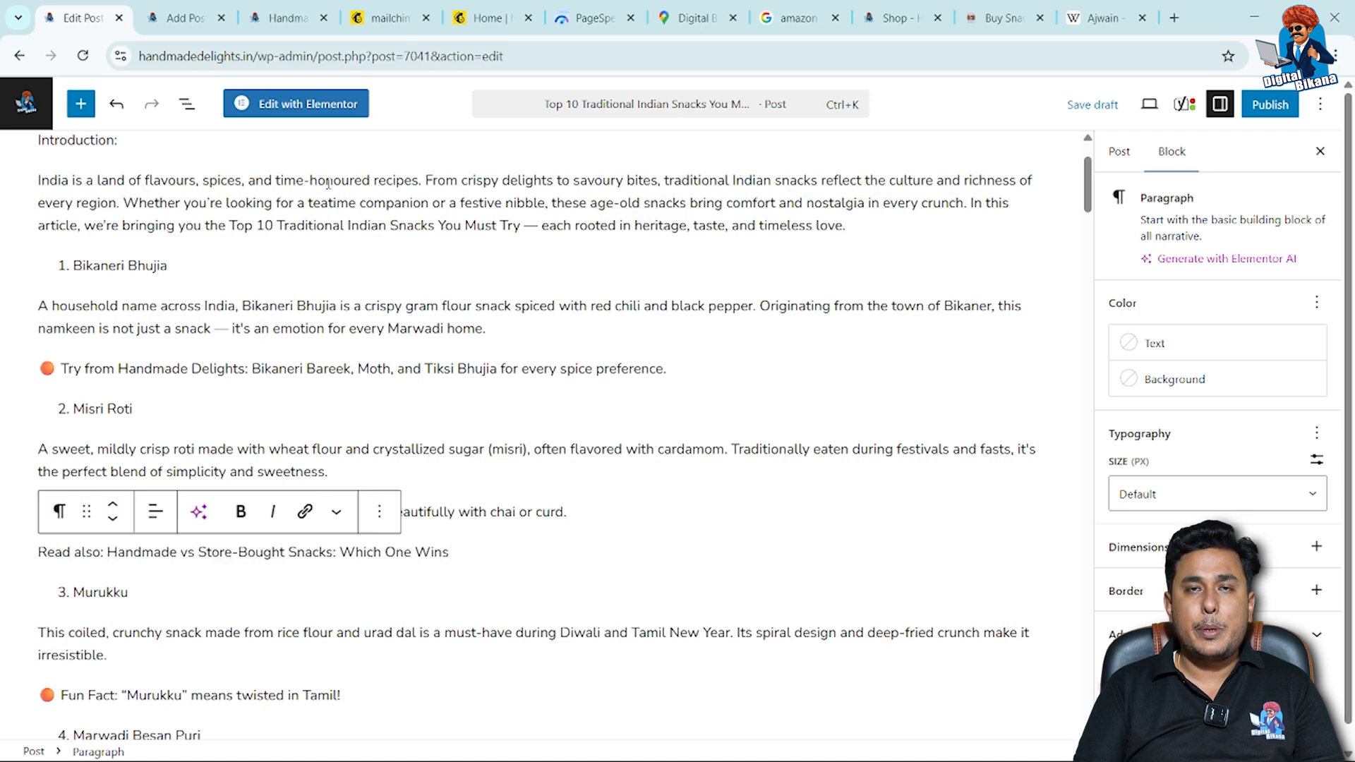
Link "Handmade vs Store-Bought Snacks: Which One Wins" in the "Read also" line to that post's URL, copied from its open page.
{"action": "left_click", "coordinate": [290, 18]}
{"action": "left_click", "coordinate": [321, 62]}
{"action": "key", "text": "ctrl+c"}
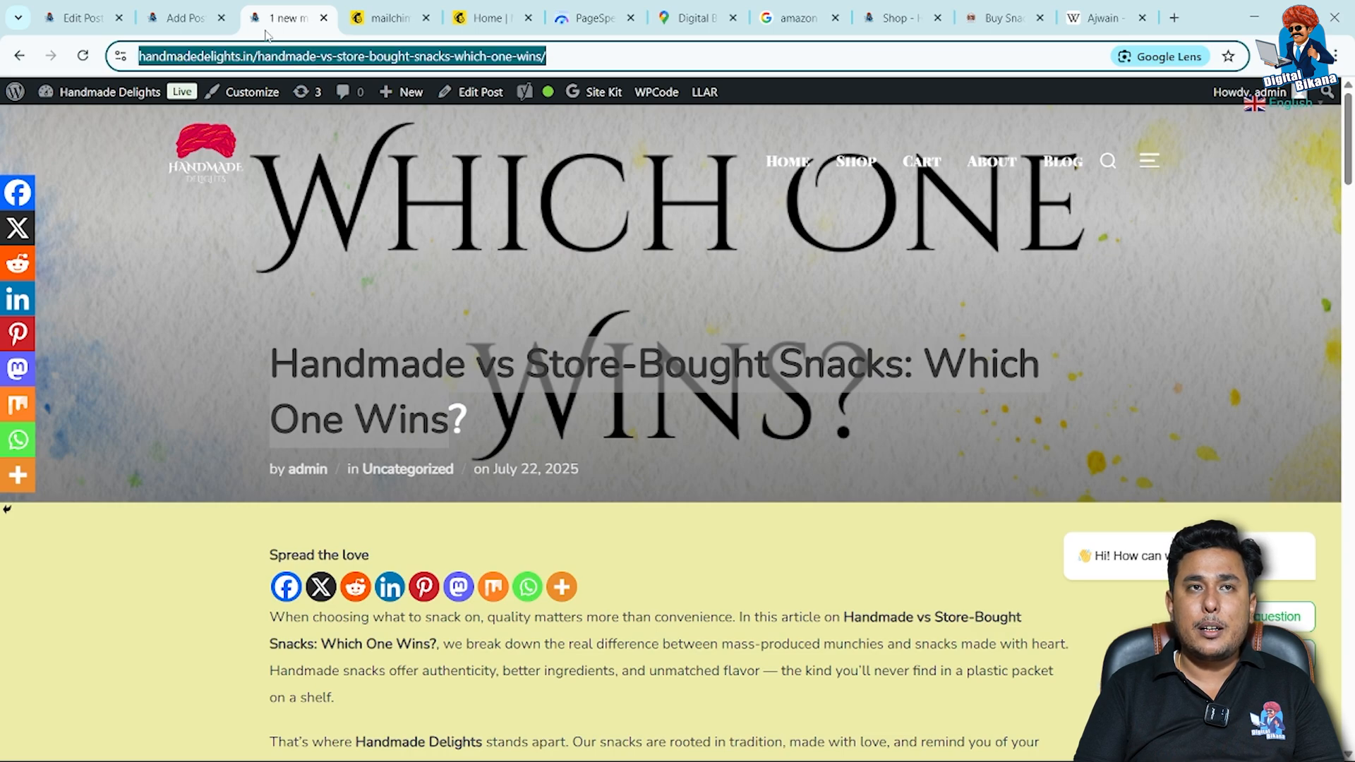
{"action": "left_click", "coordinate": [84, 21]}
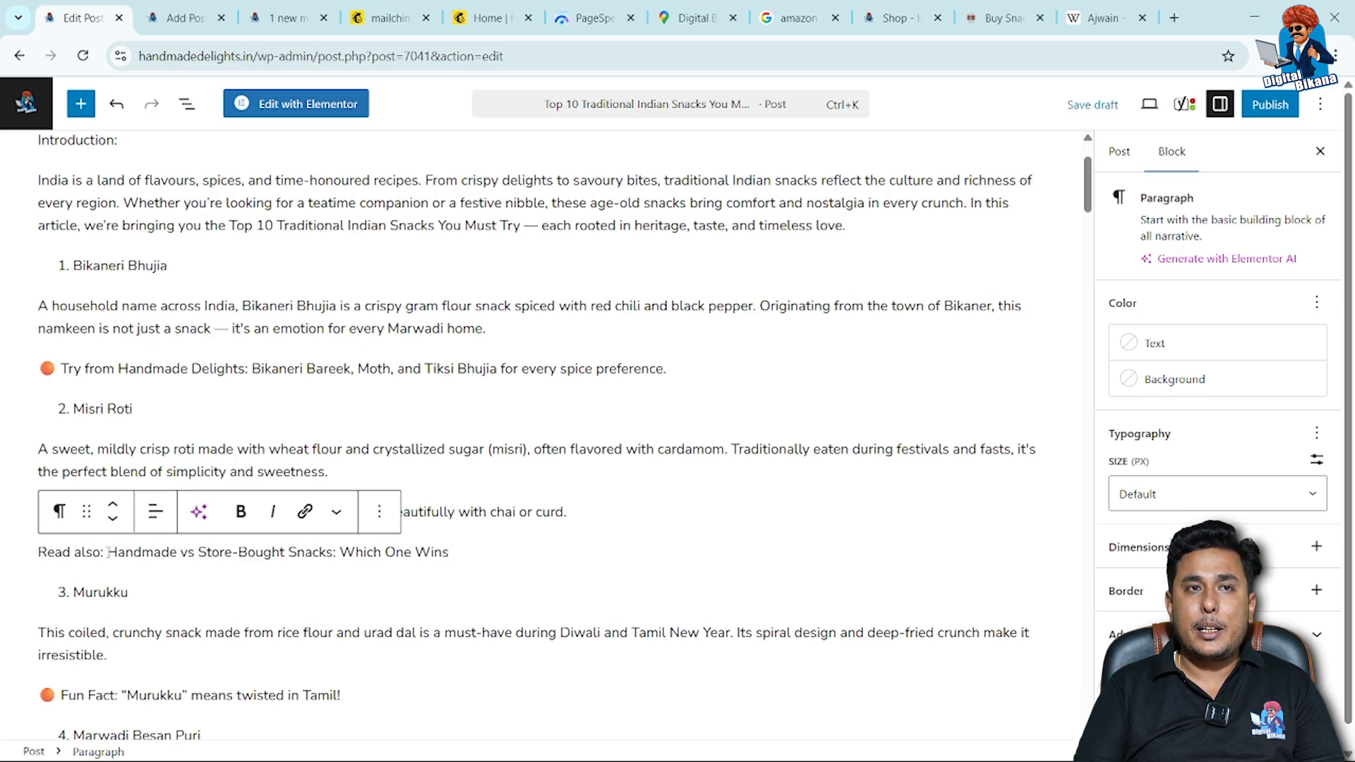
{"action": "left_click_drag", "start_coordinate": [108, 552], "coordinate": [452, 543]}
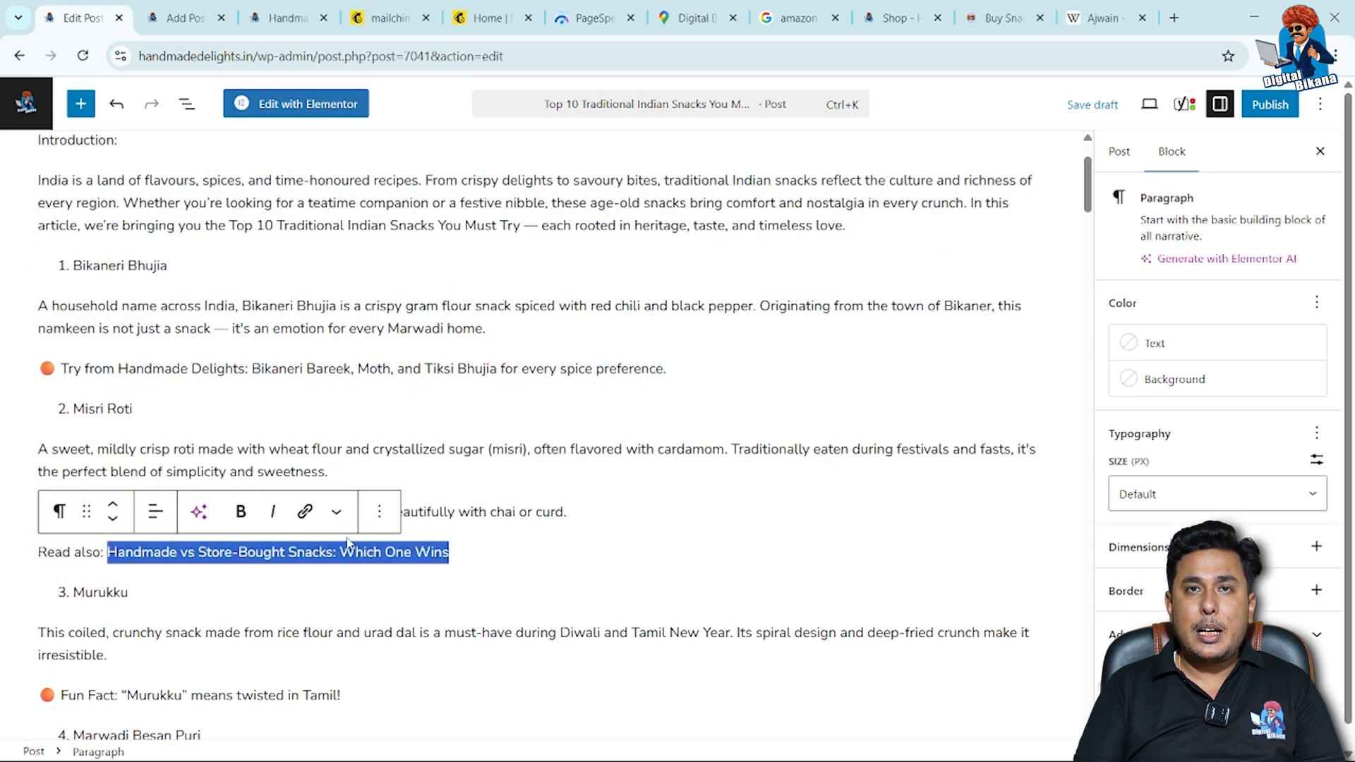
{"action": "left_click", "coordinate": [306, 519]}
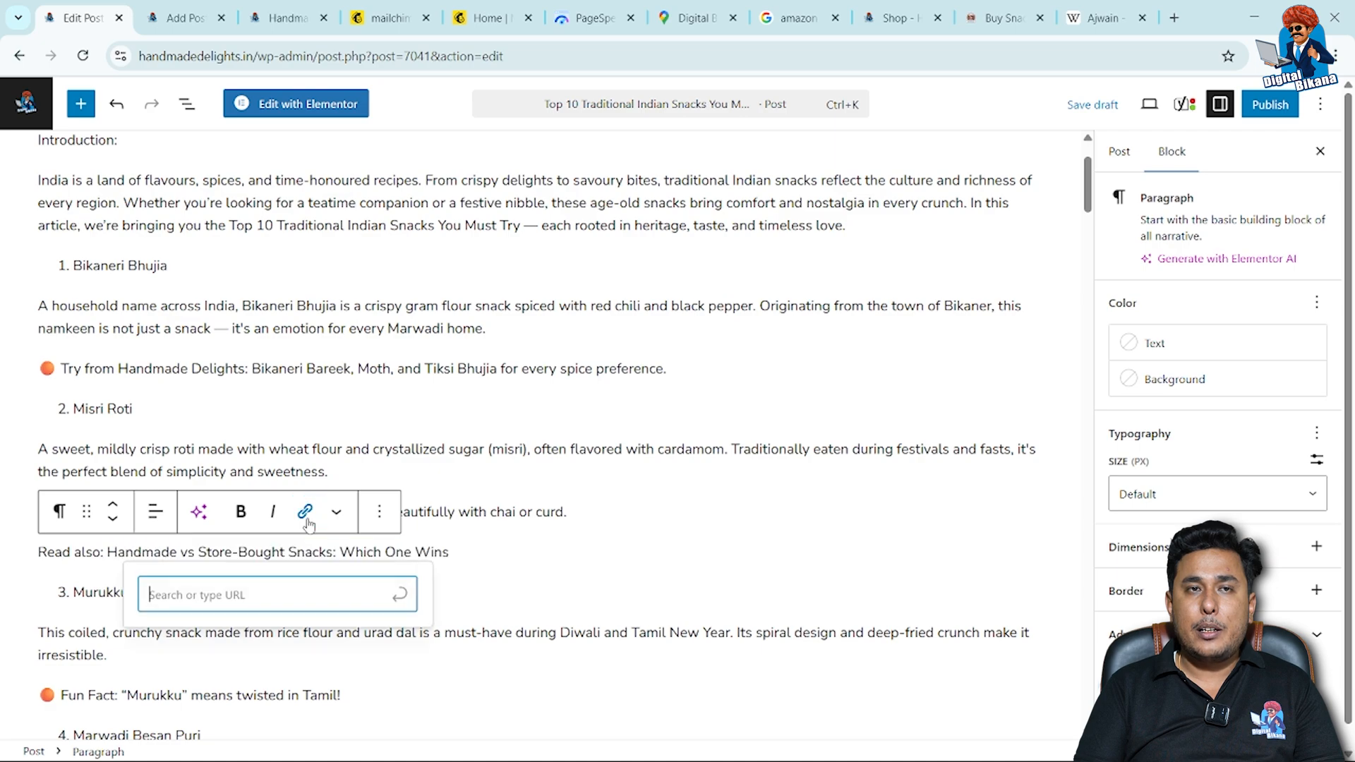
{"action": "key", "text": "ctrl+v"}
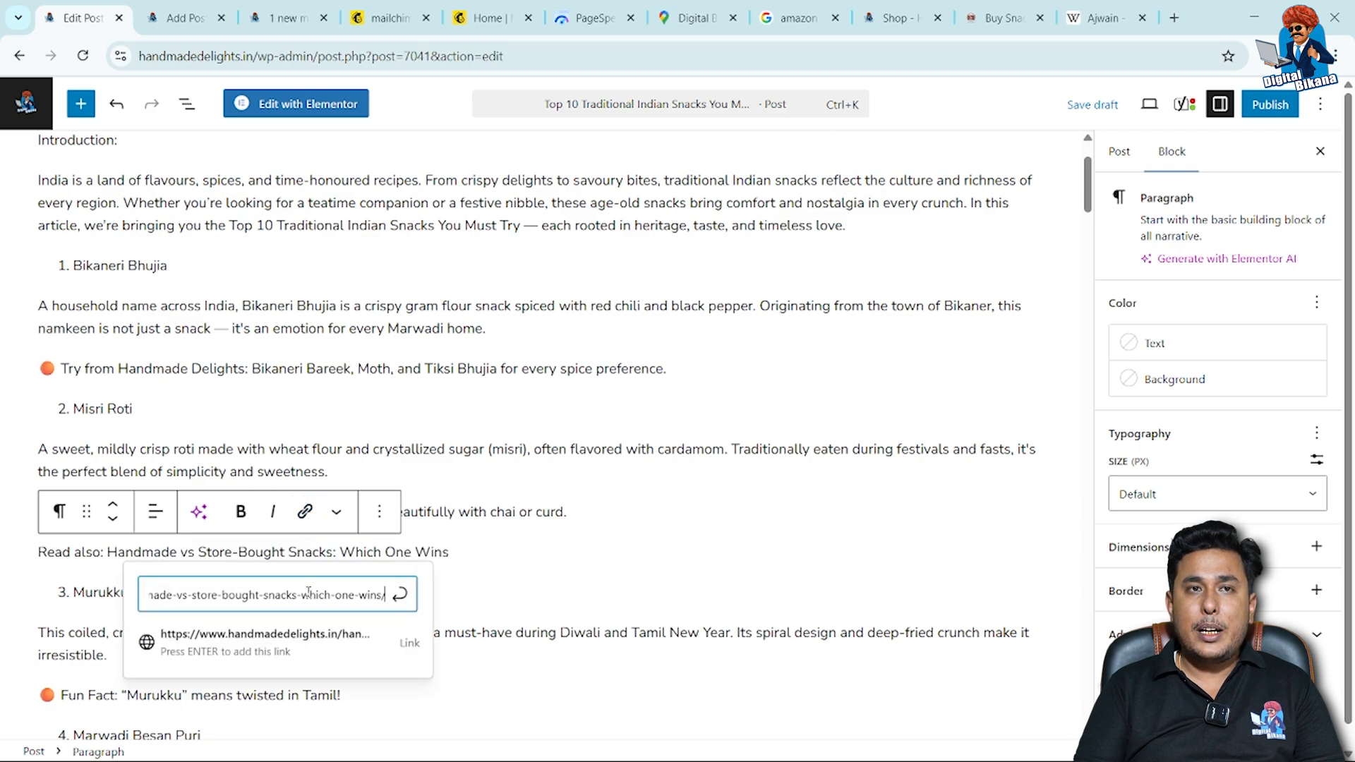
{"action": "key", "text": "Return"}
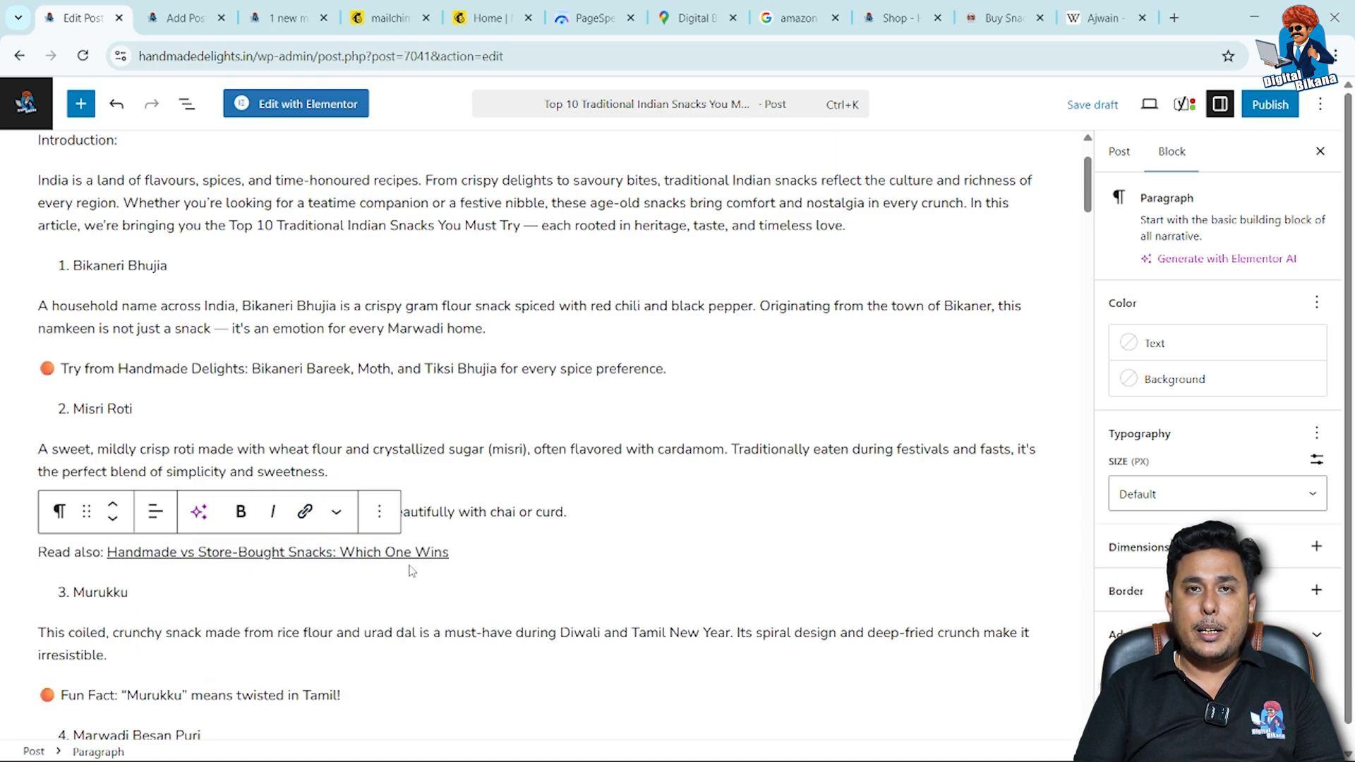
Delete the "Introduction:" line and its empty paragraph above the post's opening paragraph.
{"action": "scroll", "coordinate": [510, 593], "scroll_direction": "down", "scroll_amount": 3}
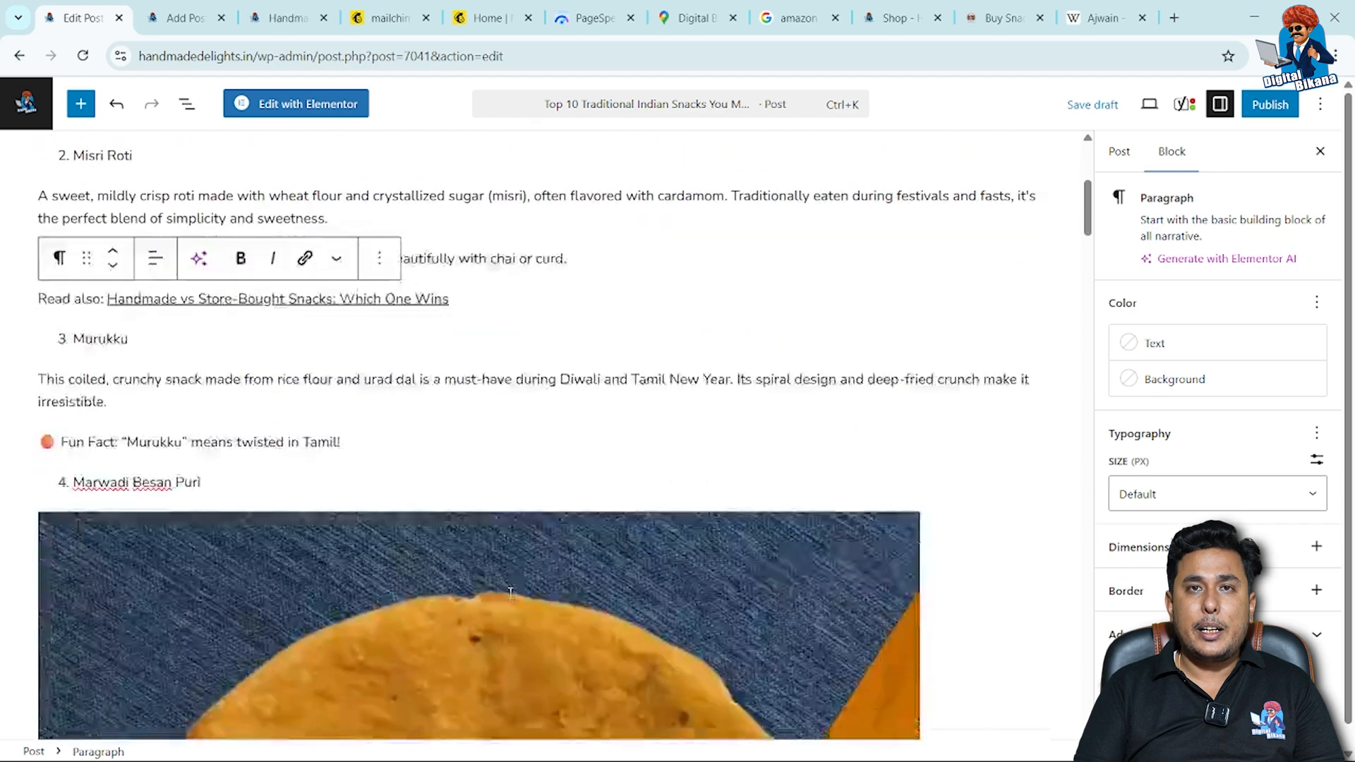
{"action": "scroll", "coordinate": [510, 593], "scroll_direction": "down", "scroll_amount": 1}
{"action": "scroll", "coordinate": [499, 344], "scroll_direction": "up", "scroll_amount": 5}
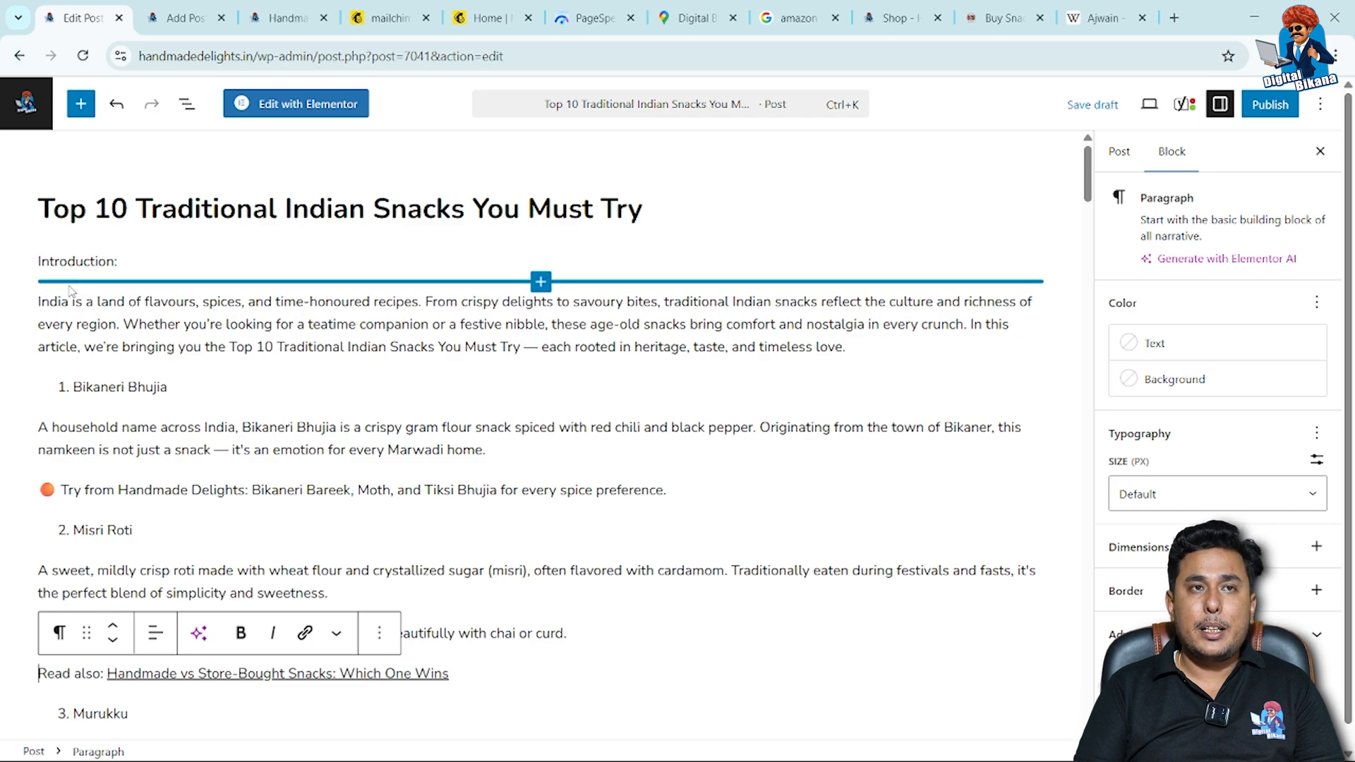
{"action": "left_click", "coordinate": [141, 268]}
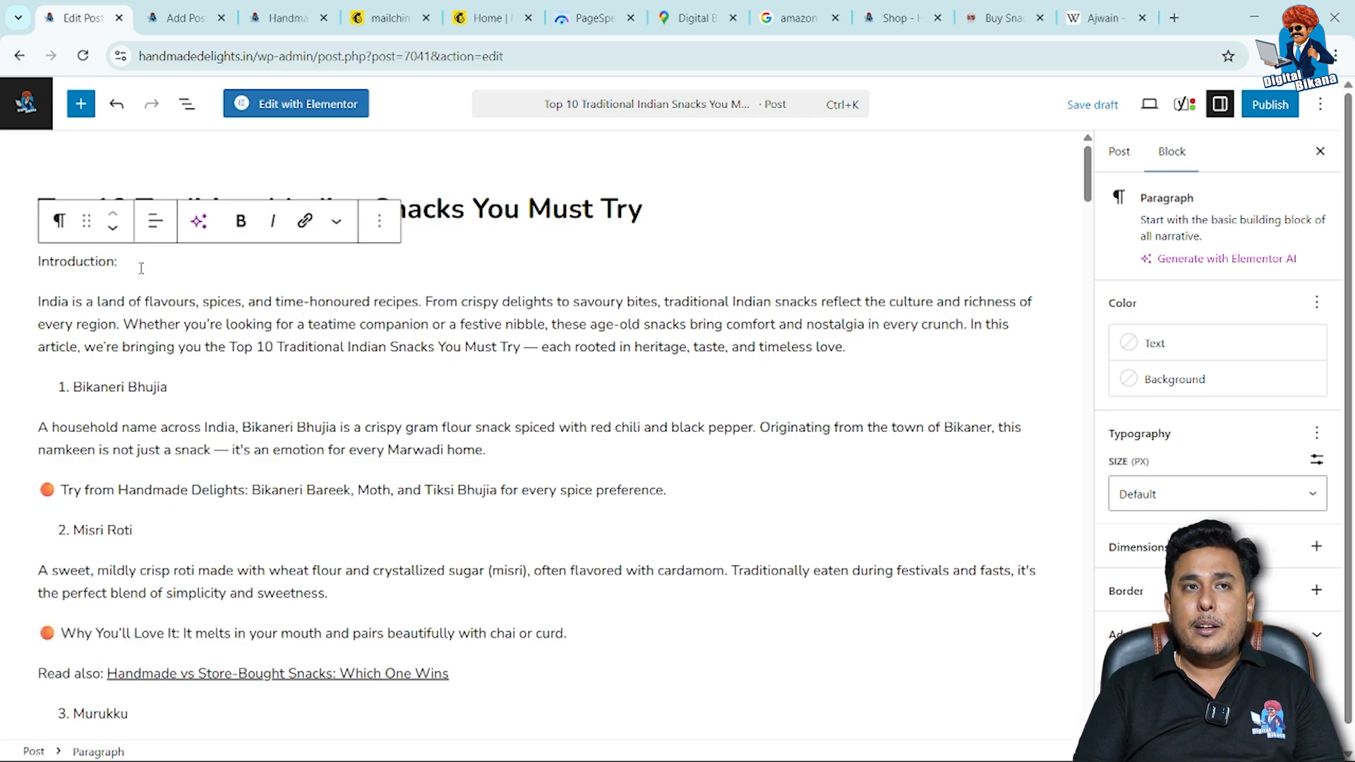
{"action": "key", "text": "BackSpace"}
{"action": "key", "text": "BackSpace"}
{"action": "key", "text": "BackSpace"}
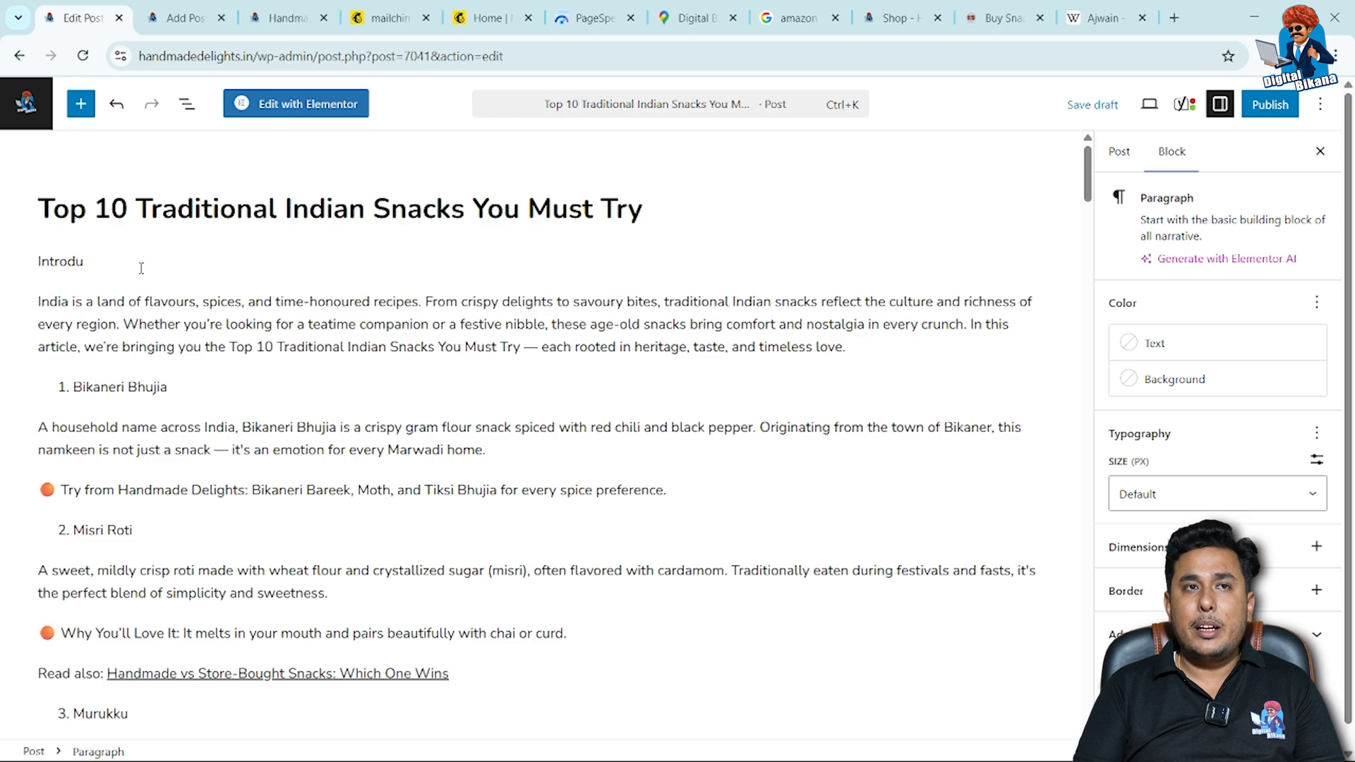
{"action": "key", "text": "BackSpace"}
{"action": "key", "text": "BackSpace"}
{"action": "key", "text": "BackSpace"}
{"action": "key", "text": "BackSpace"}
{"action": "key", "text": "BackSpace"}
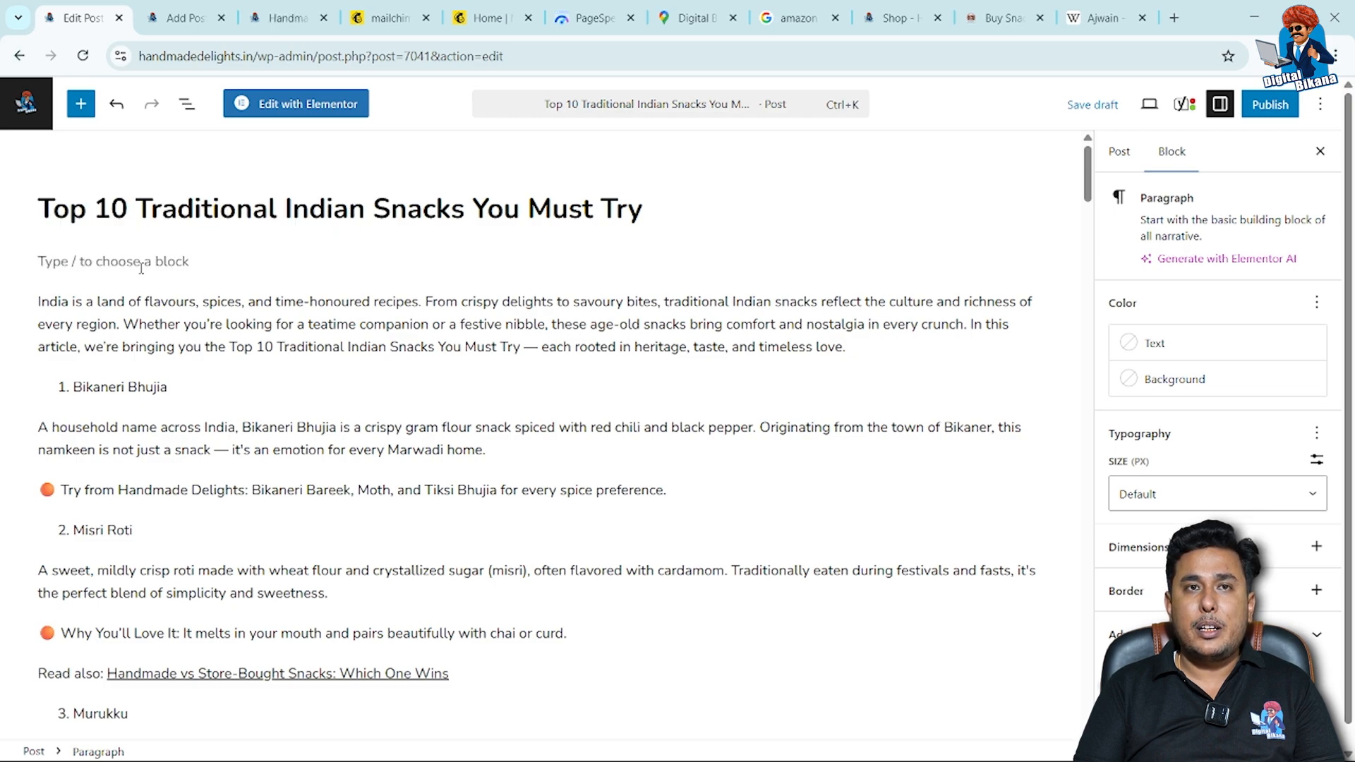
{"action": "left_click", "coordinate": [40, 302]}
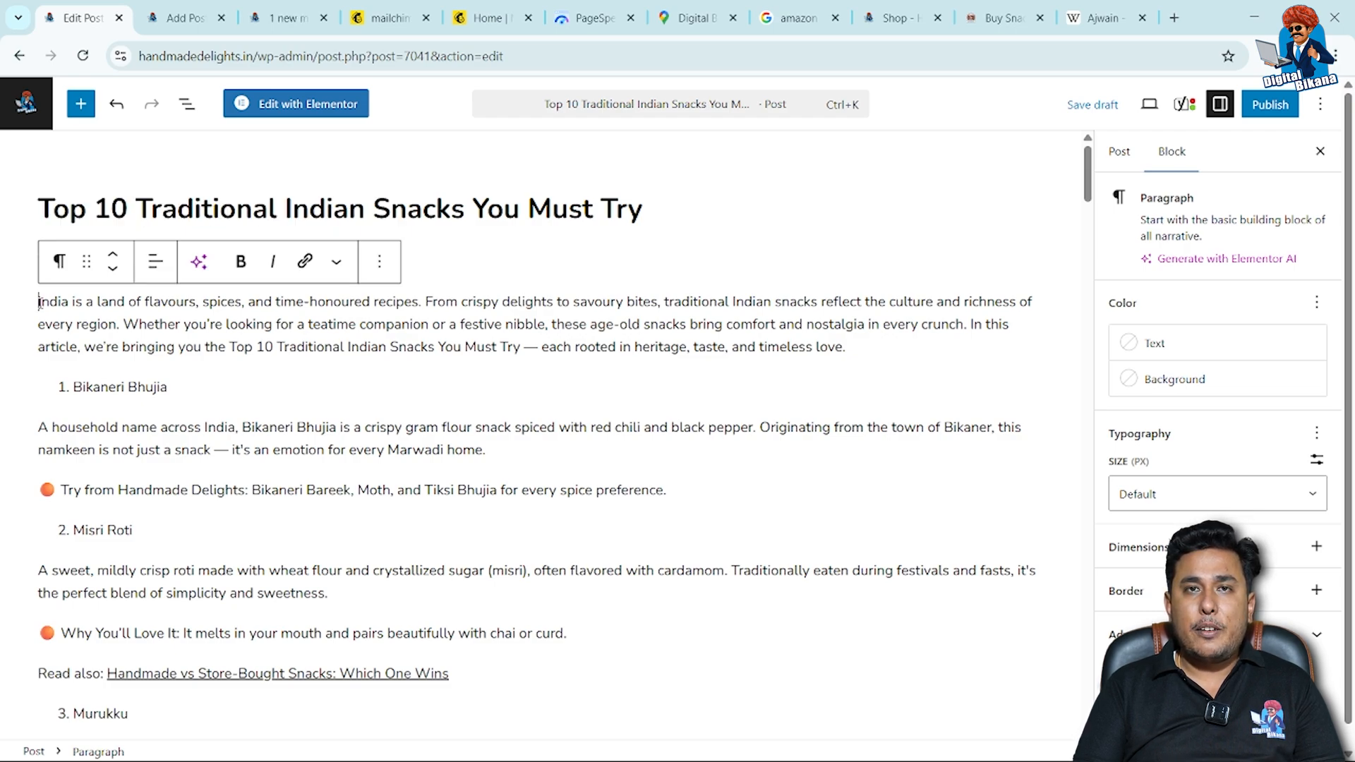
{"action": "key", "text": "BackSpace"}
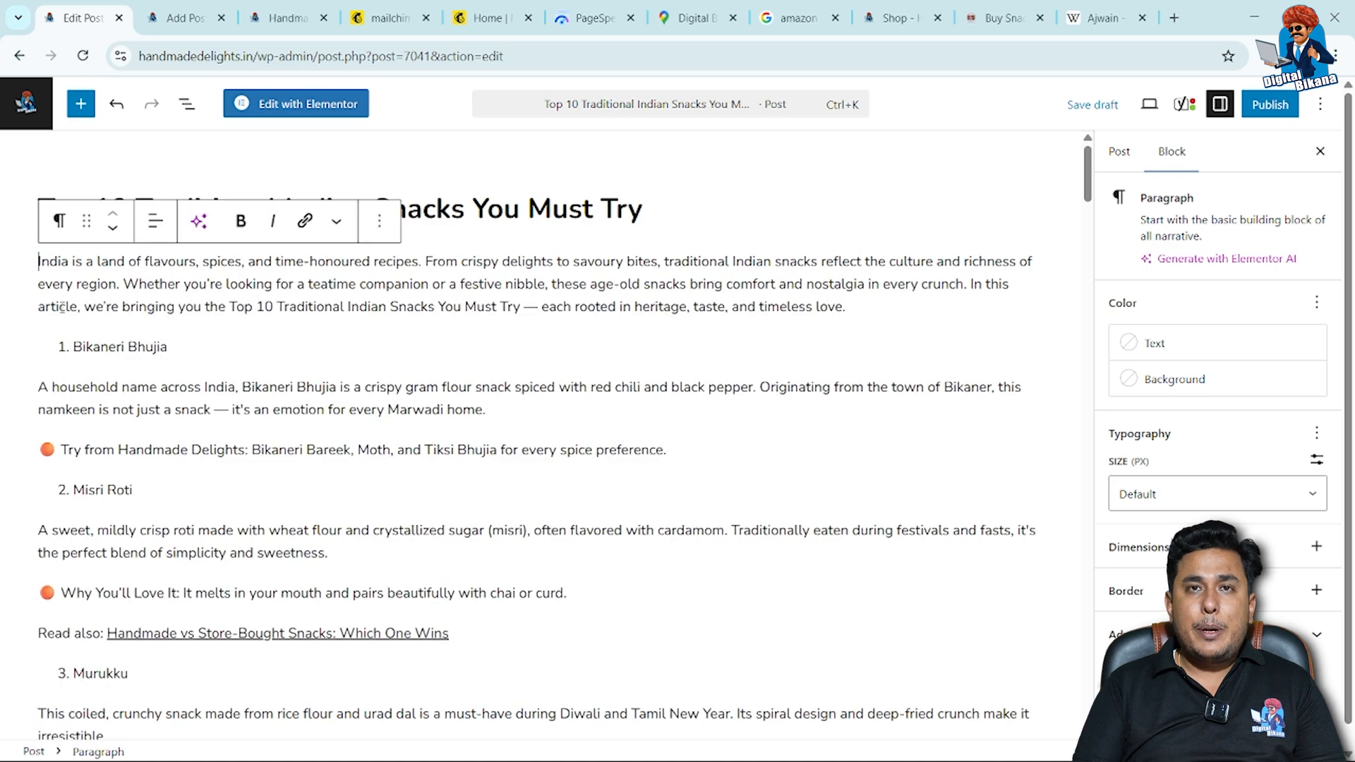
Begin the opening paragraph with "In this article we are going to discuss about top 10 traditional Indian snacks you must try.".
{"action": "type", "text": "In this article we are go"}
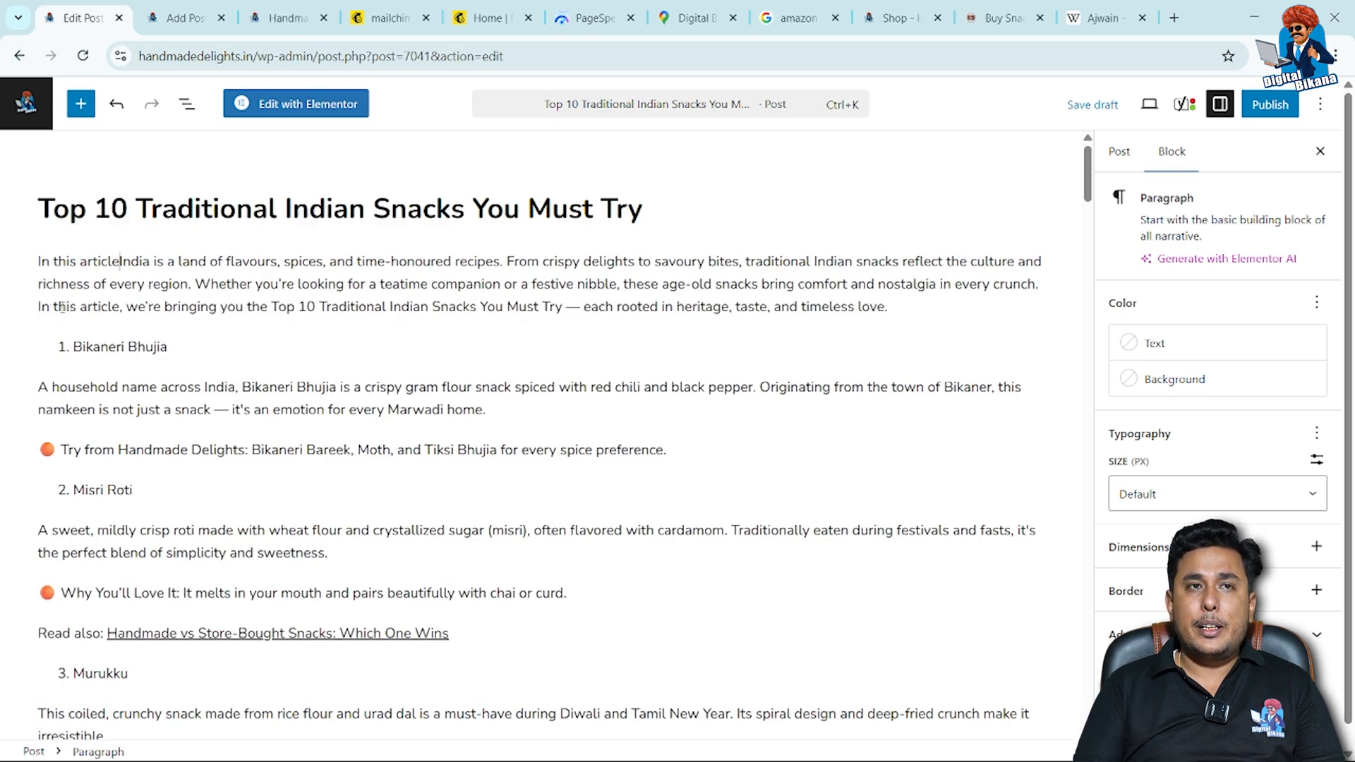
{"action": "type", "text": "ing to discuss av"}
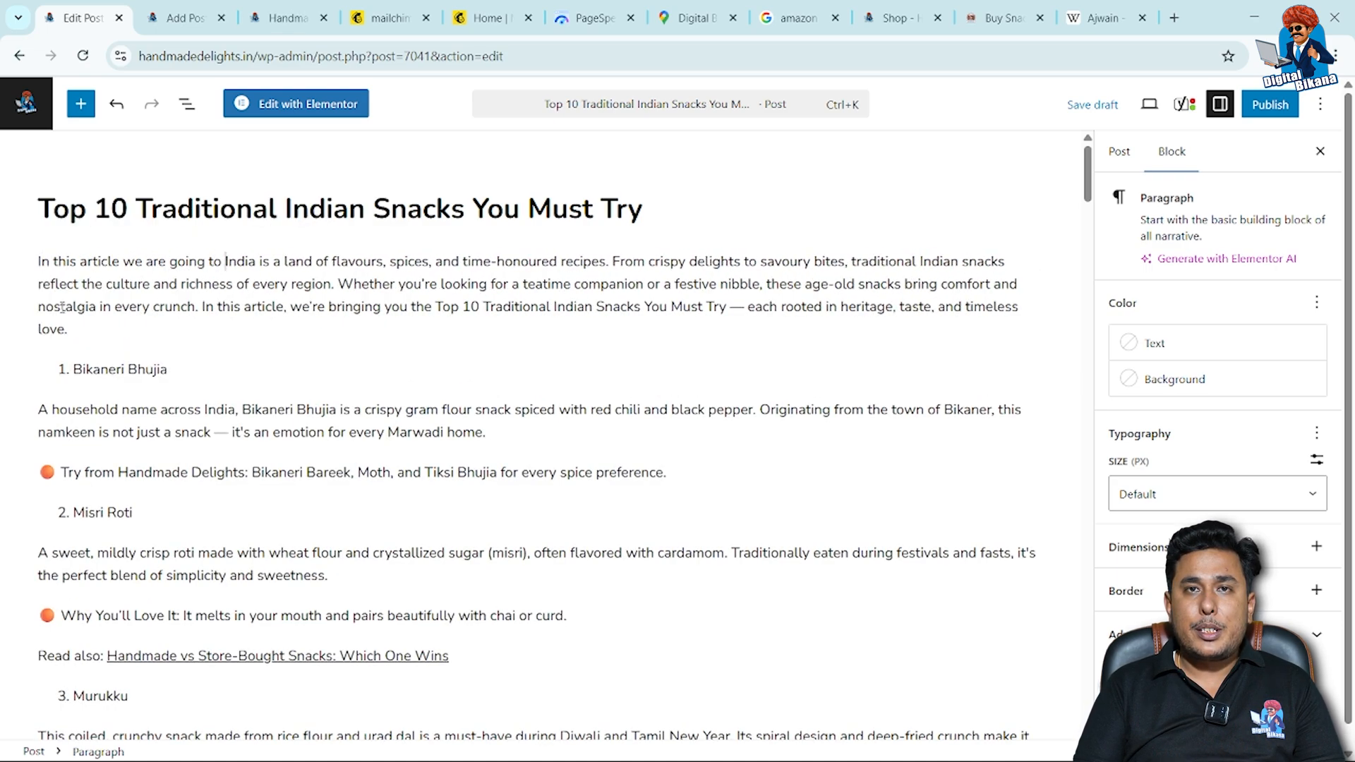
{"action": "key", "text": "BackSpace"}
{"action": "type", "text": "bout top 1"}
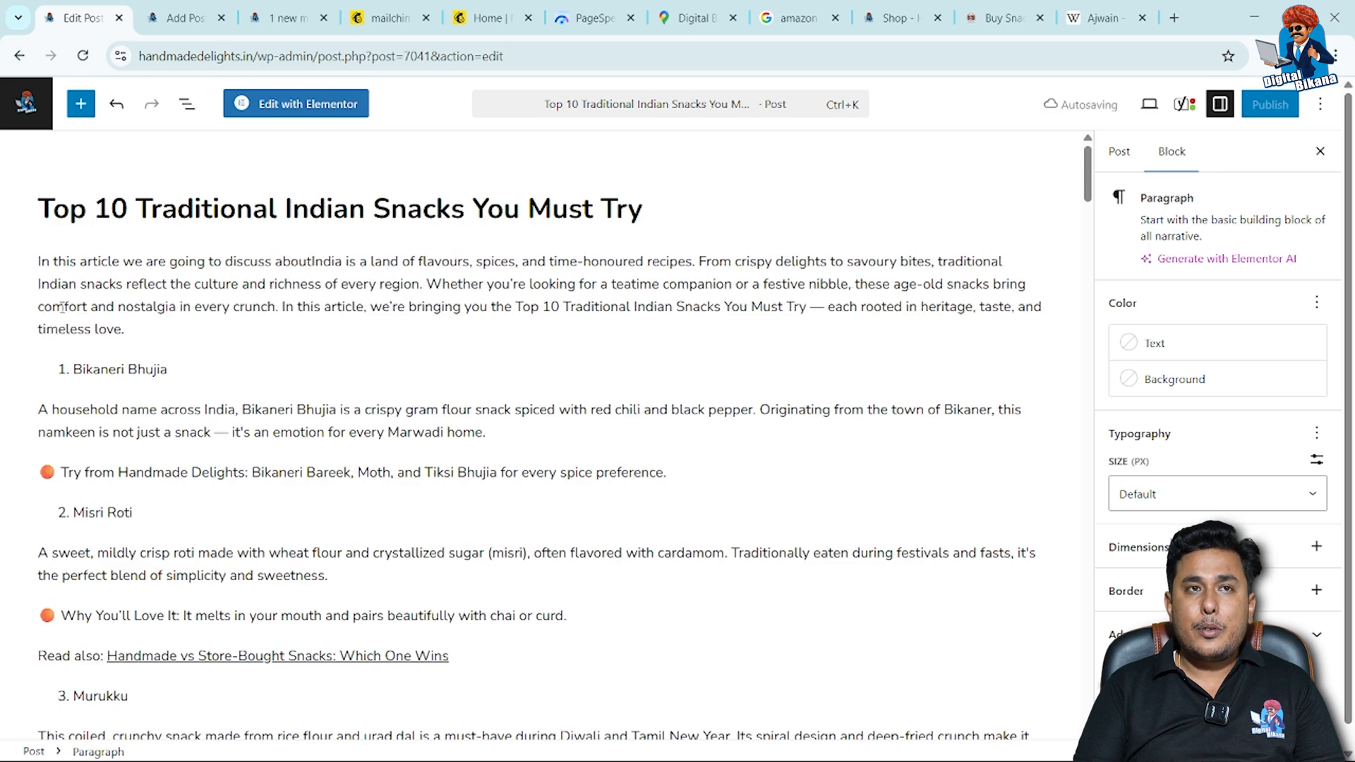
{"action": "type", "text": "0 Indian"}
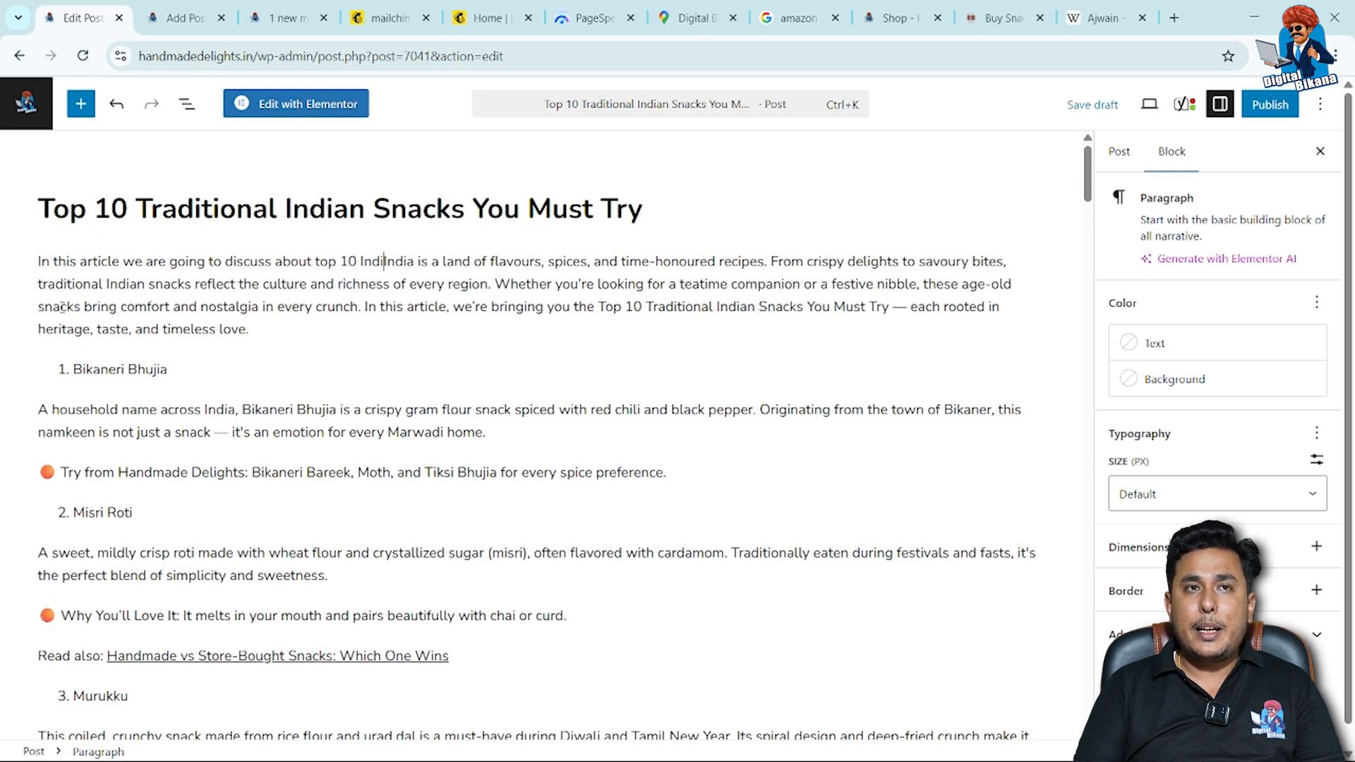
{"action": "left_click", "coordinate": [361, 263]}
{"action": "type", "text": "traditional"}
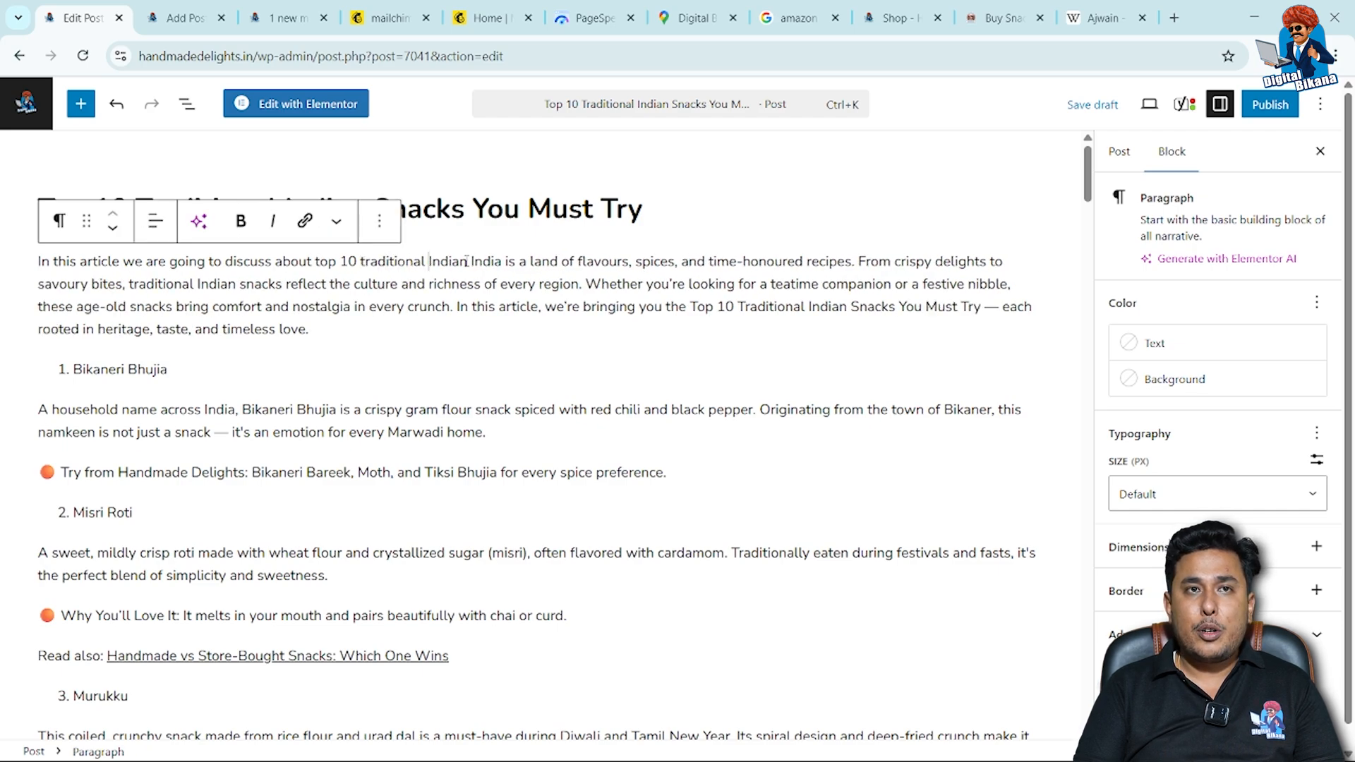
{"action": "left_click", "coordinate": [465, 262]}
{"action": "type", "text": "snacks"}
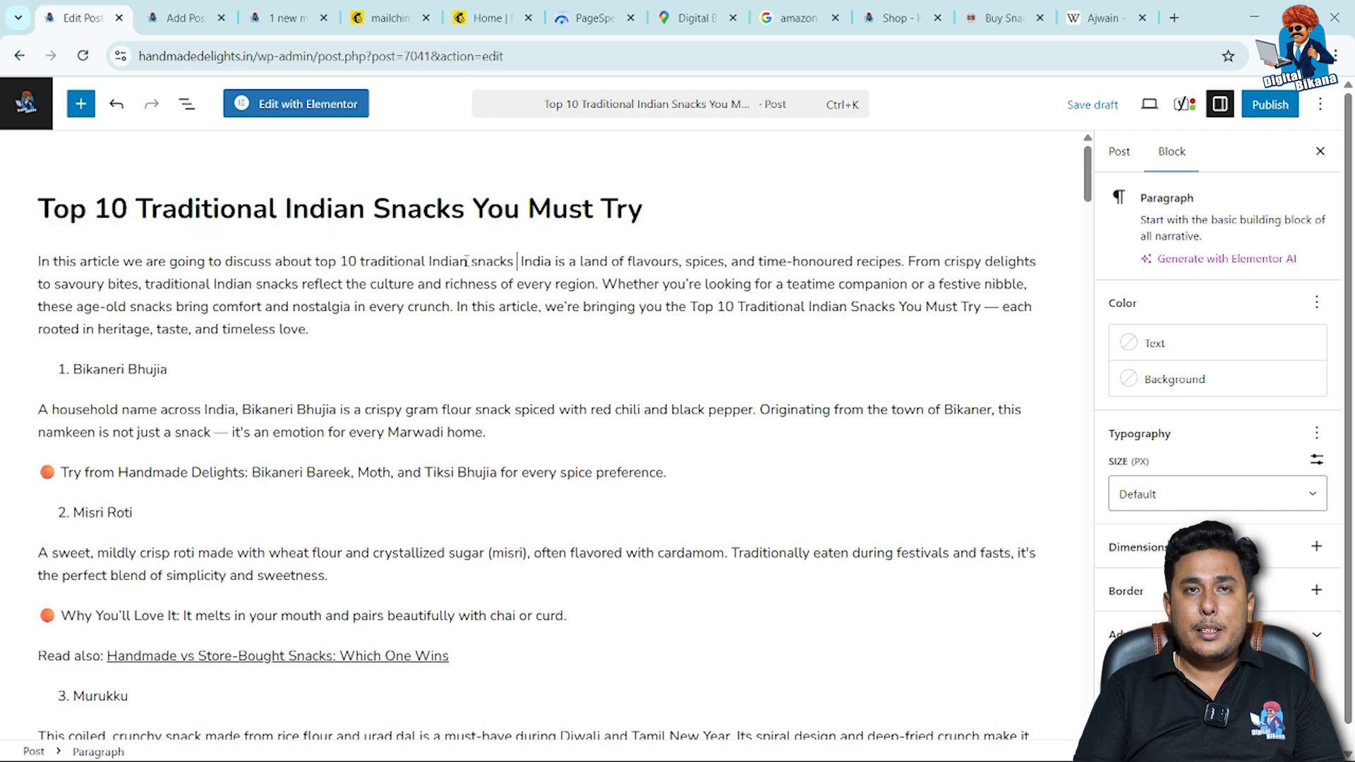
{"action": "type", "text": " you must try"}
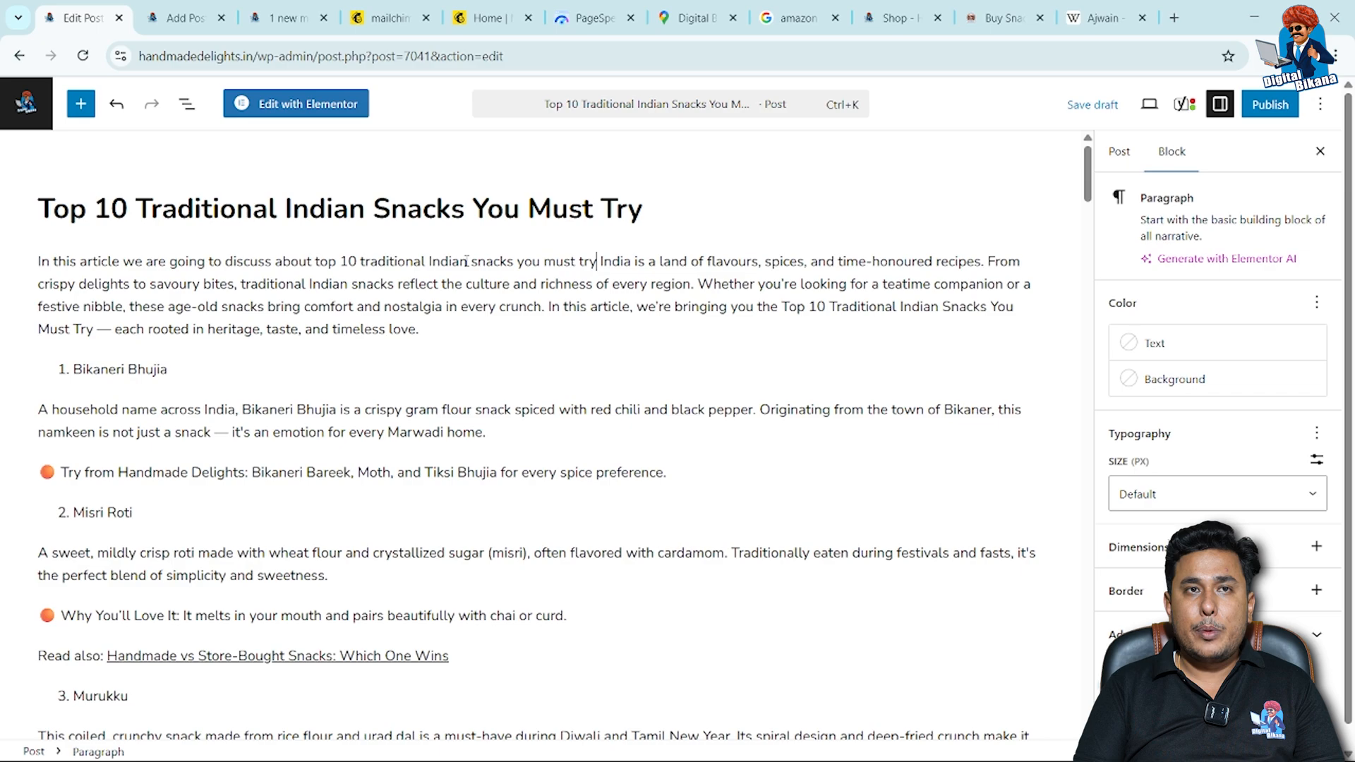
{"action": "type", "text": "."}
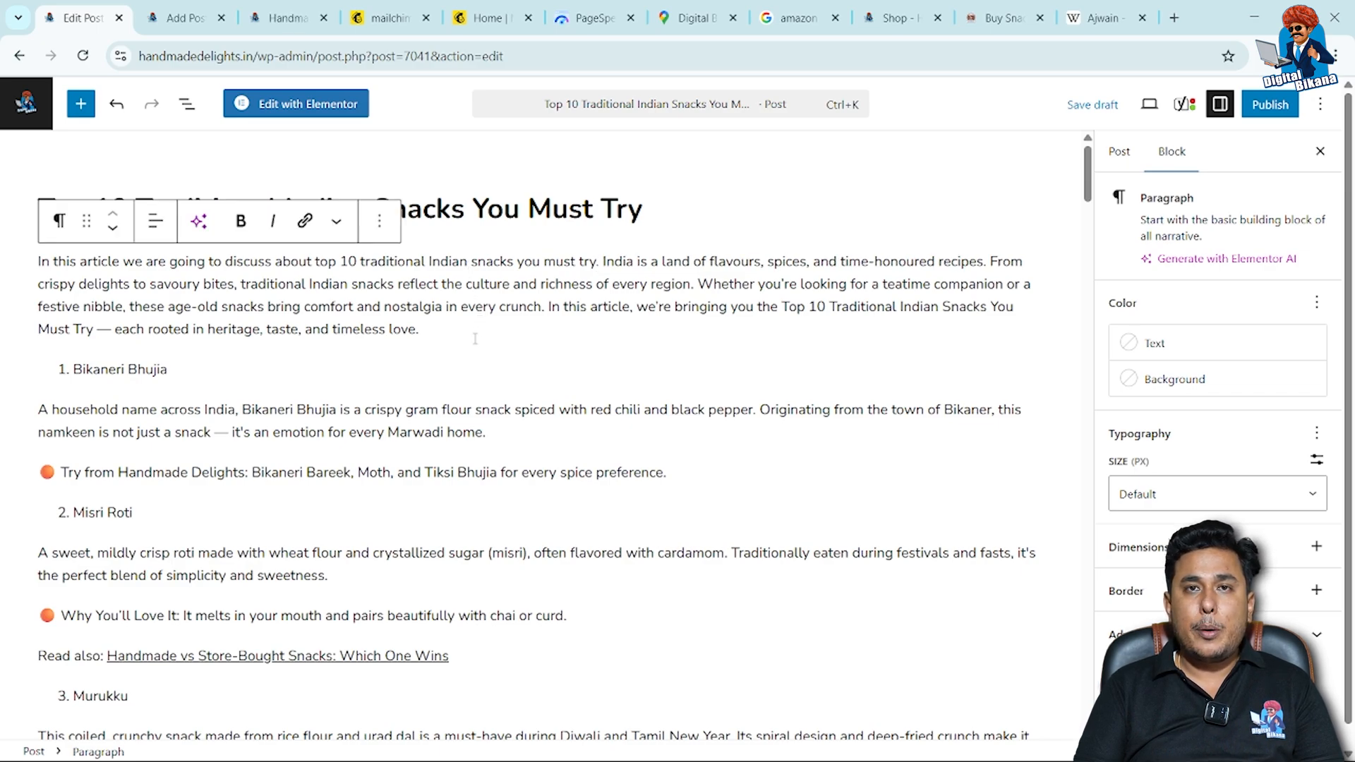
Review the Yoast SEO analysis for remaining problems and improvements, including the meta description, keyphrase in introduction and image alt attributes.
{"action": "scroll", "coordinate": [475, 339], "scroll_direction": "down", "scroll_amount": 10}
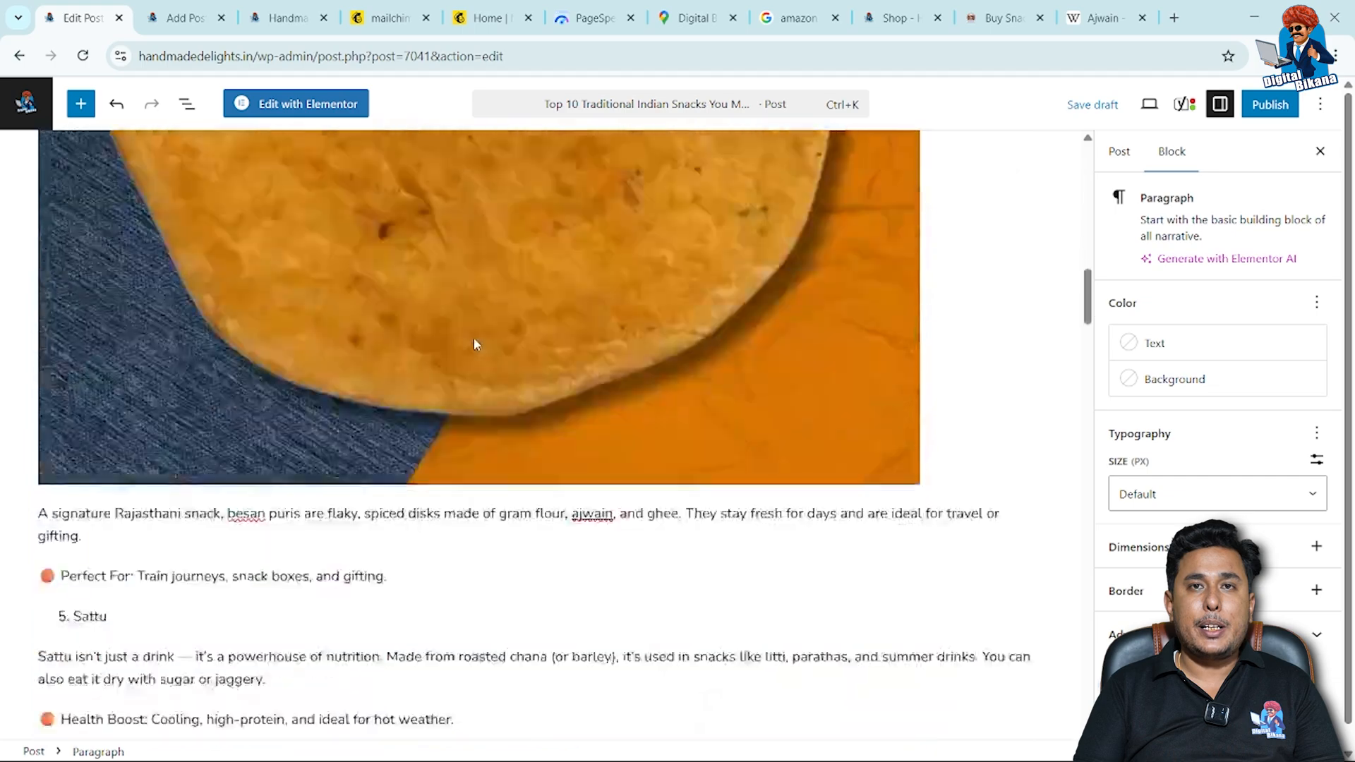
{"action": "scroll", "coordinate": [475, 345], "scroll_direction": "down", "scroll_amount": 15}
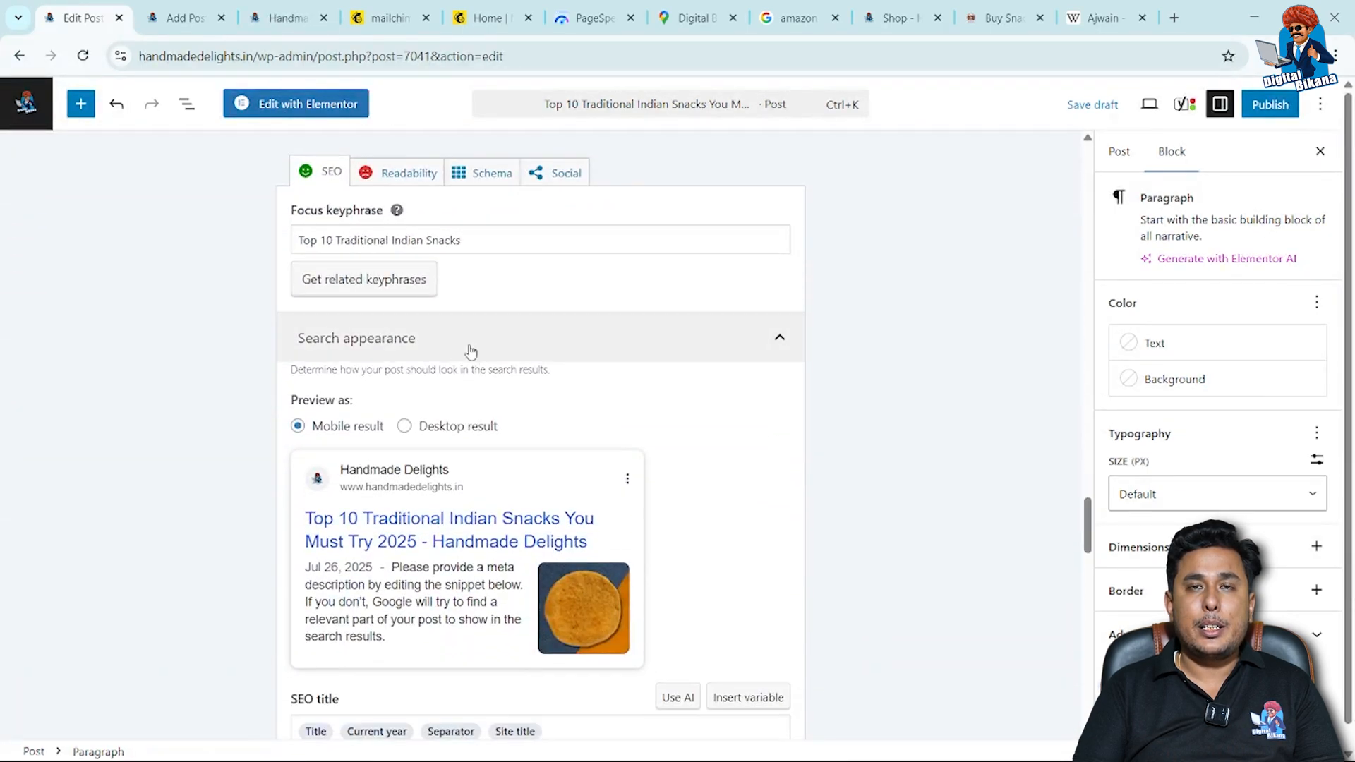
{"action": "scroll", "coordinate": [459, 367], "scroll_direction": "down", "scroll_amount": 8}
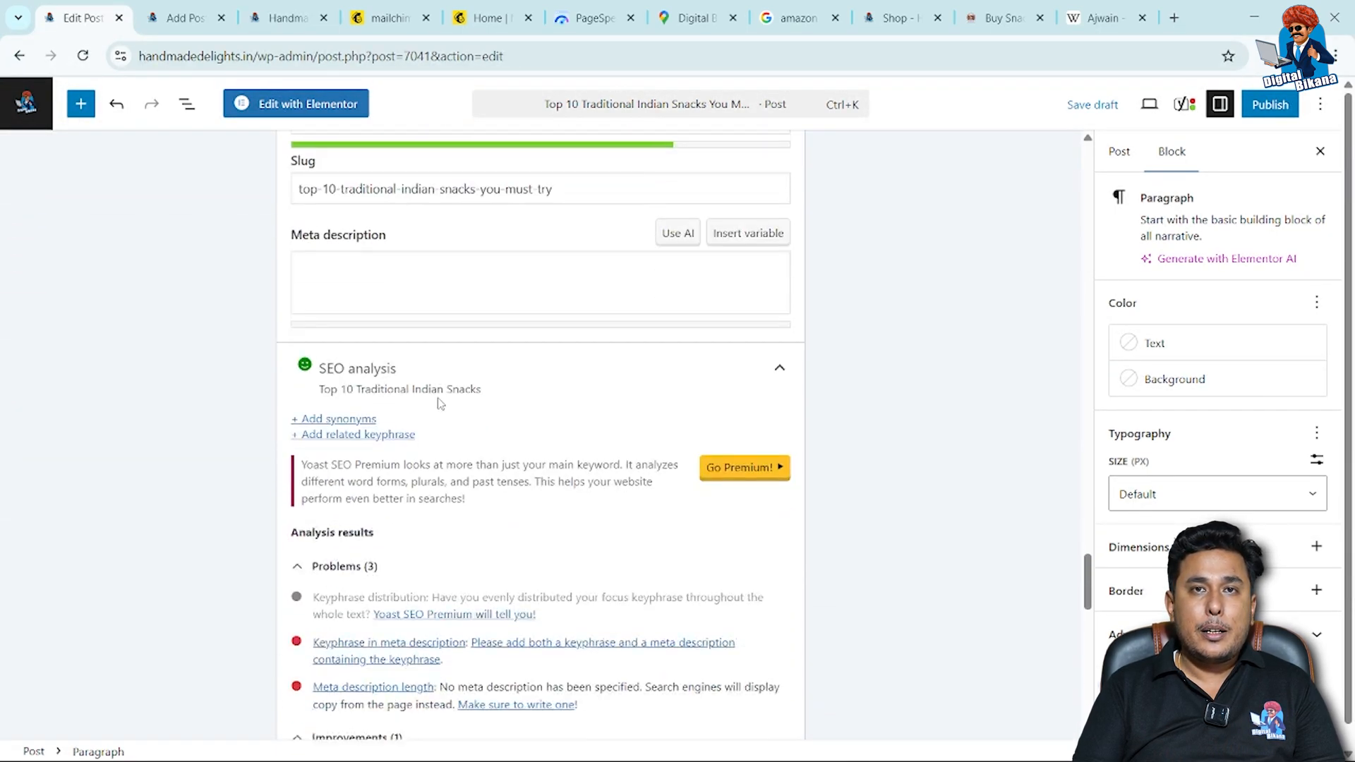
{"action": "scroll", "coordinate": [441, 403], "scroll_direction": "down", "scroll_amount": 2}
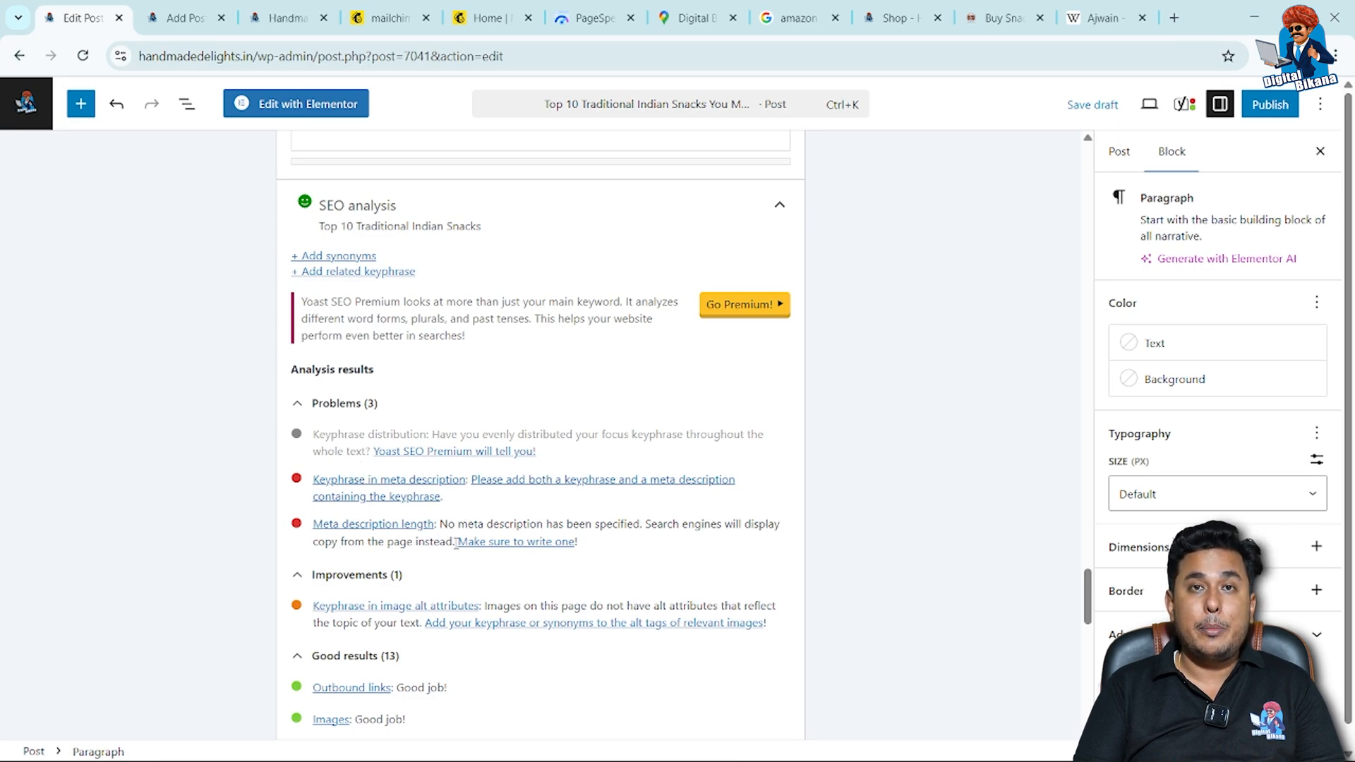
{"action": "scroll", "coordinate": [429, 616], "scroll_direction": "down", "scroll_amount": 1}
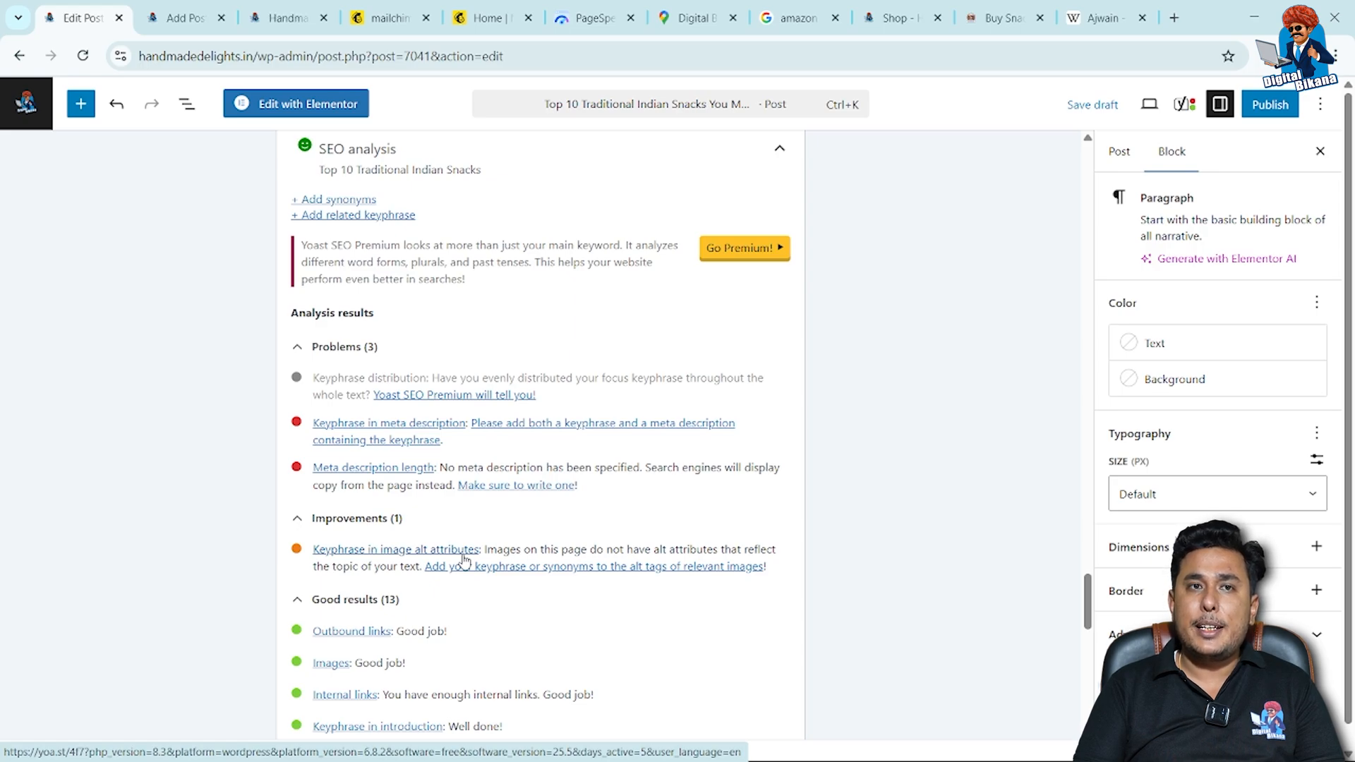
Copy the post title "Top 10 Traditional Indian Snacks You Must Try" for use as image alternative text.
{"action": "scroll", "coordinate": [471, 515], "scroll_direction": "up", "scroll_amount": 15}
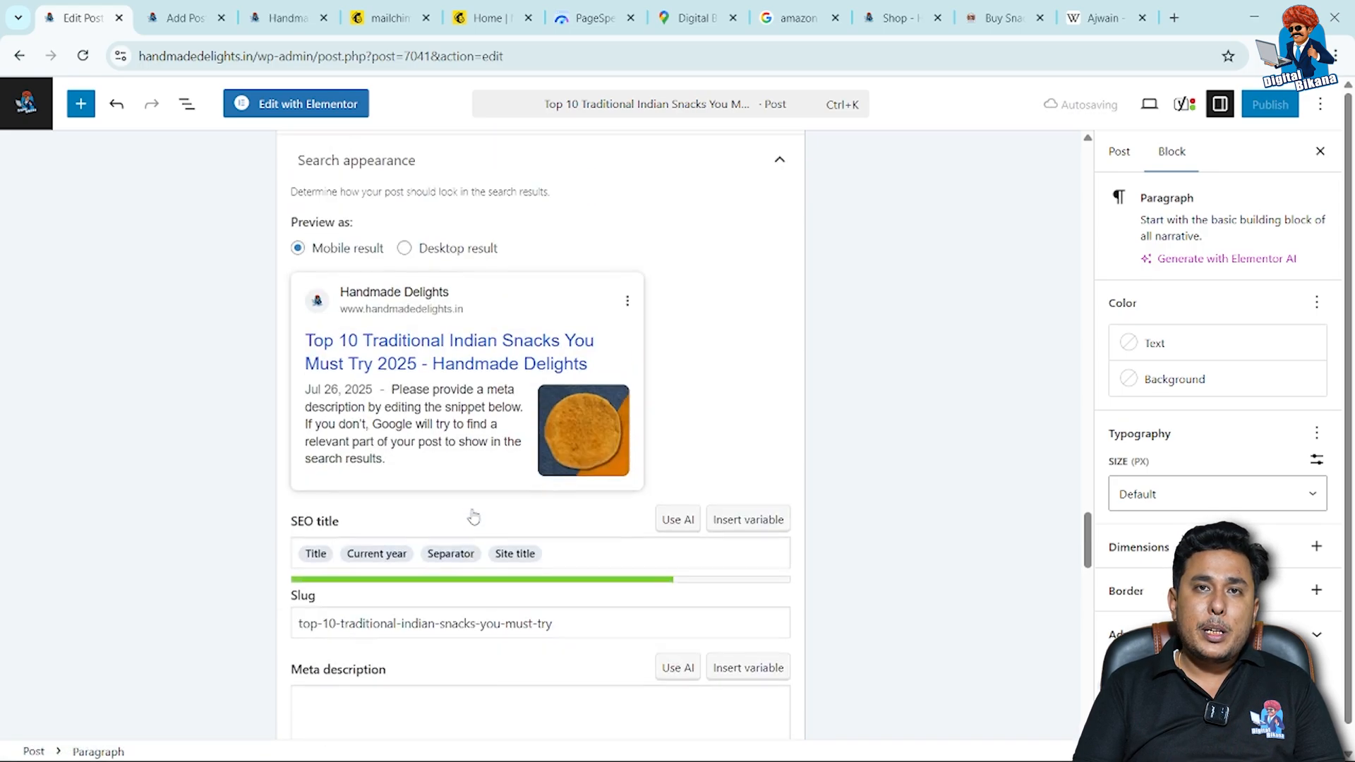
{"action": "scroll", "coordinate": [474, 515], "scroll_direction": "up", "scroll_amount": 9}
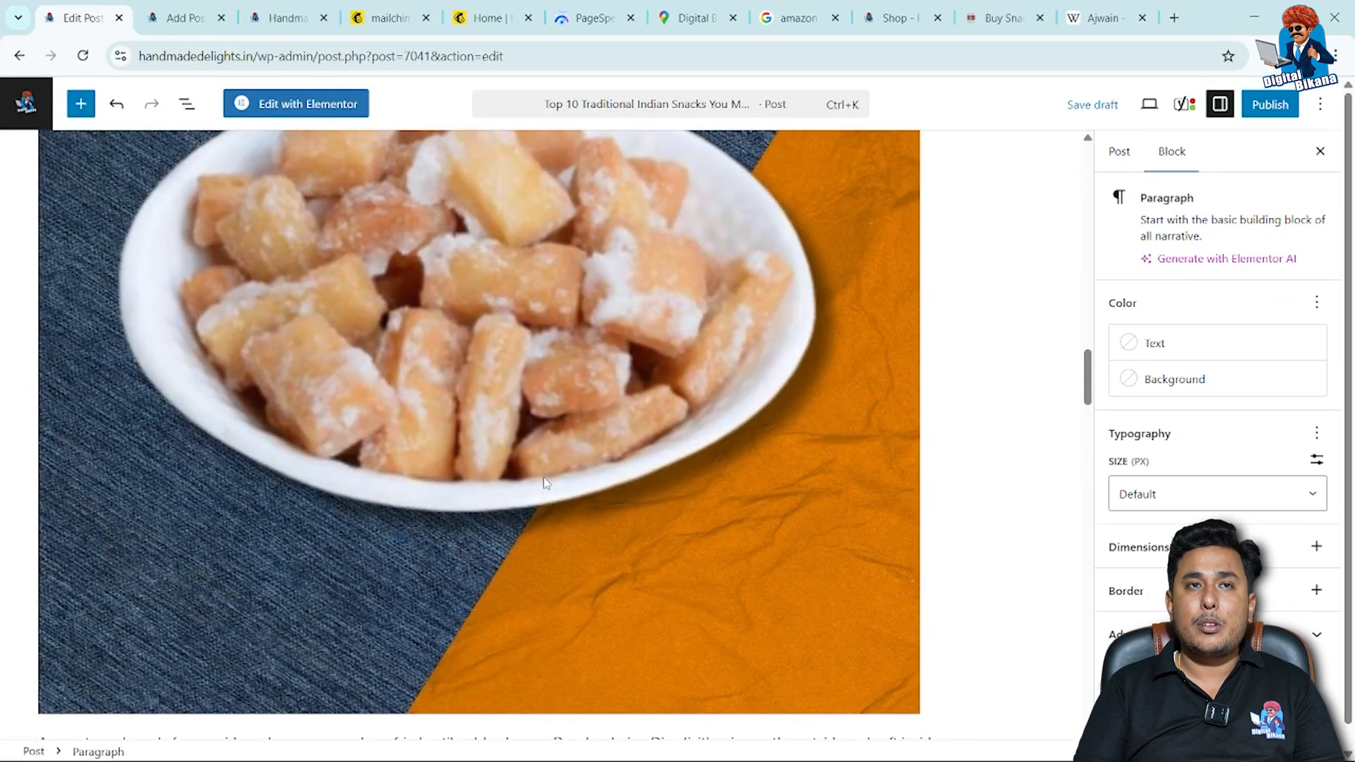
{"action": "left_click", "coordinate": [546, 483]}
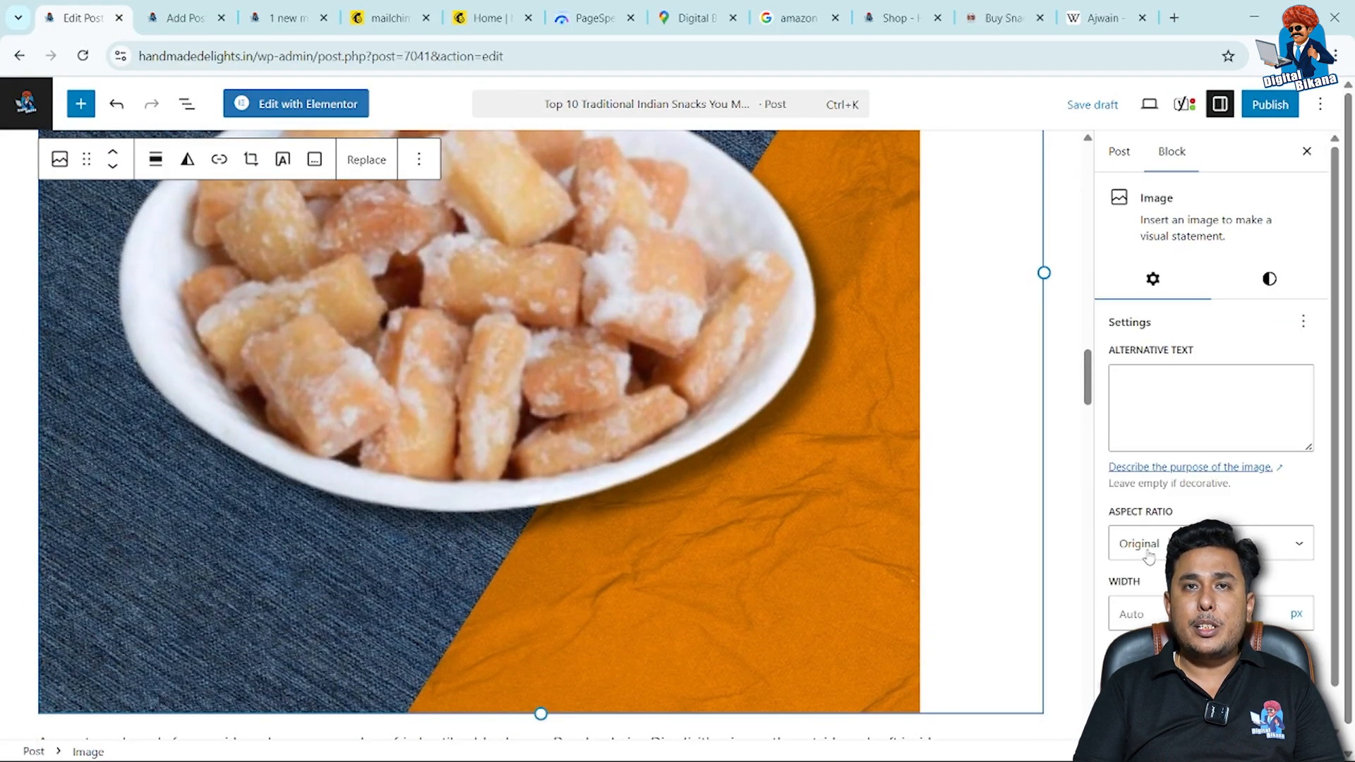
{"action": "scroll", "coordinate": [1149, 557], "scroll_direction": "down", "scroll_amount": 1}
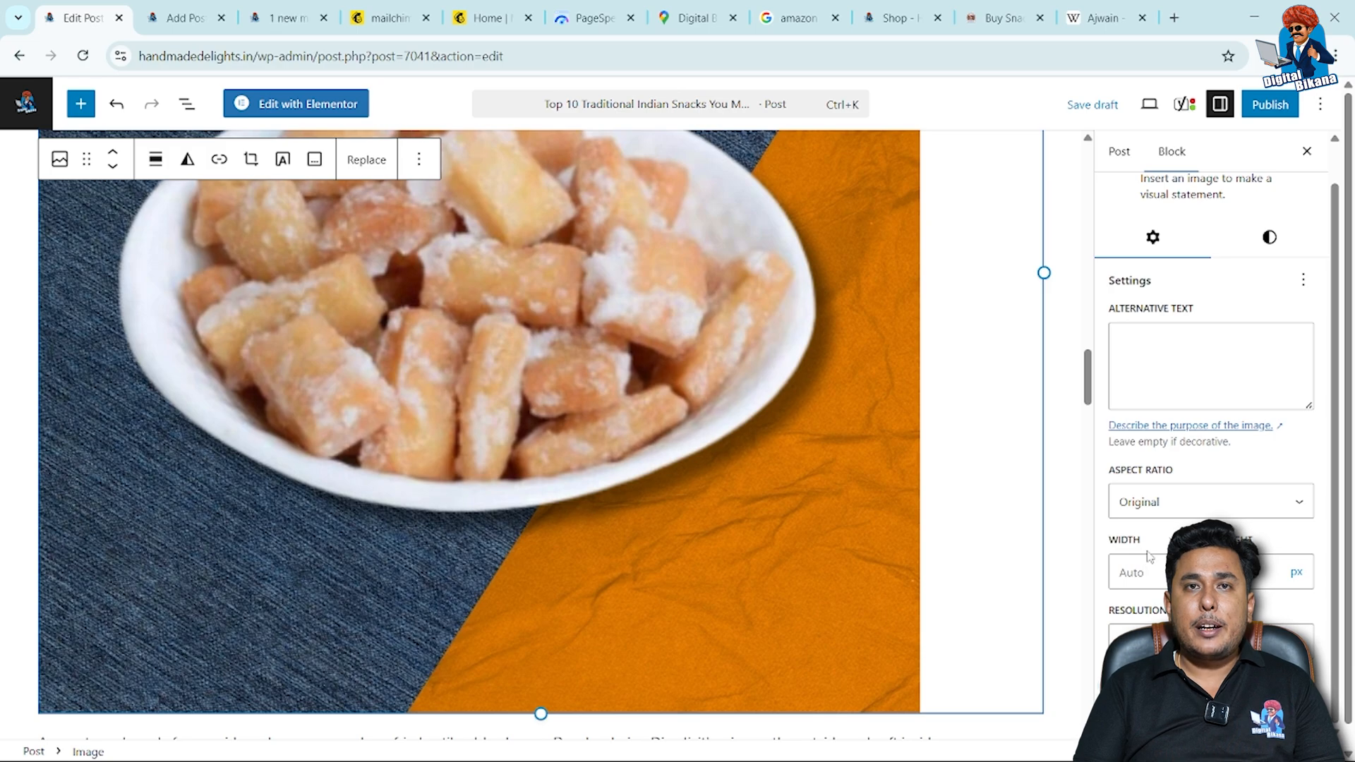
{"action": "left_click", "coordinate": [1151, 367]}
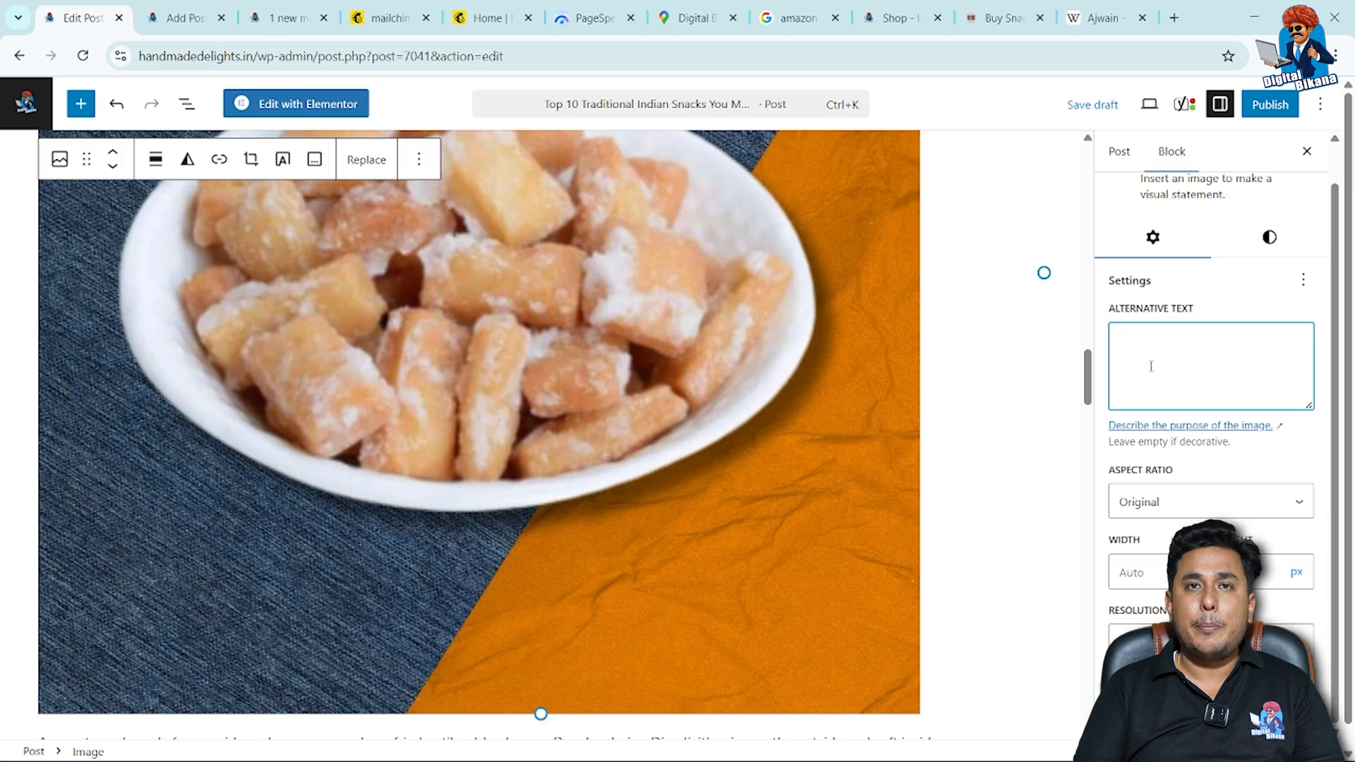
{"action": "scroll", "coordinate": [823, 319], "scroll_direction": "up", "scroll_amount": 10}
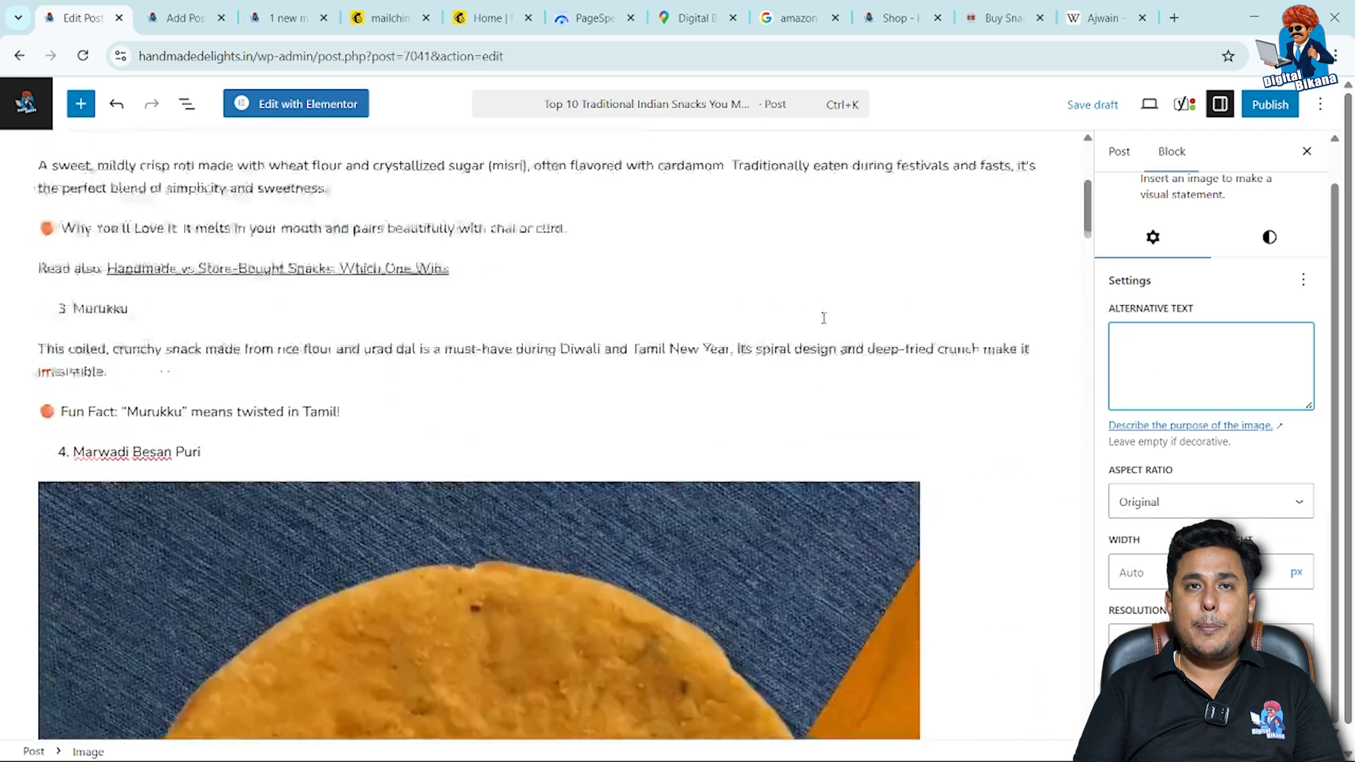
{"action": "scroll", "coordinate": [823, 320], "scroll_direction": "up", "scroll_amount": 5}
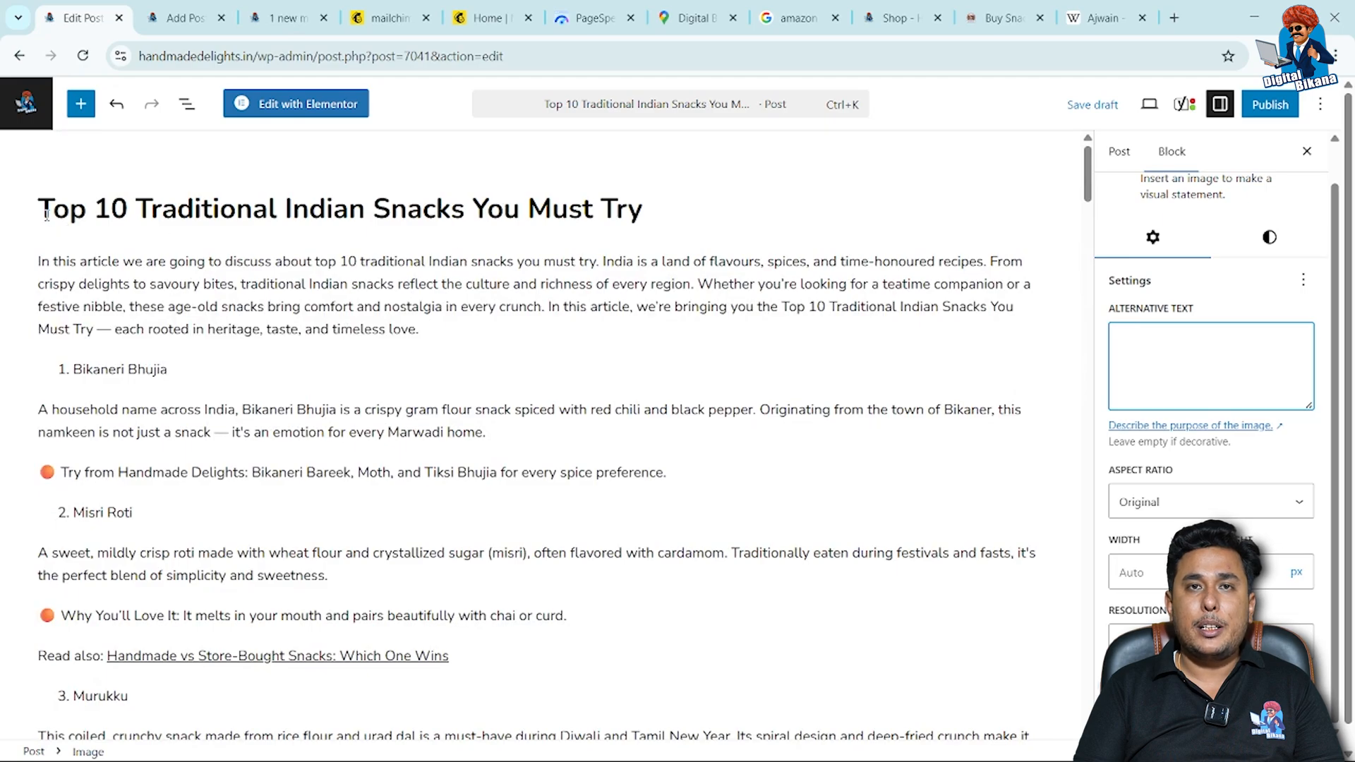
{"action": "left_click_drag", "start_coordinate": [46, 215], "coordinate": [687, 214]}
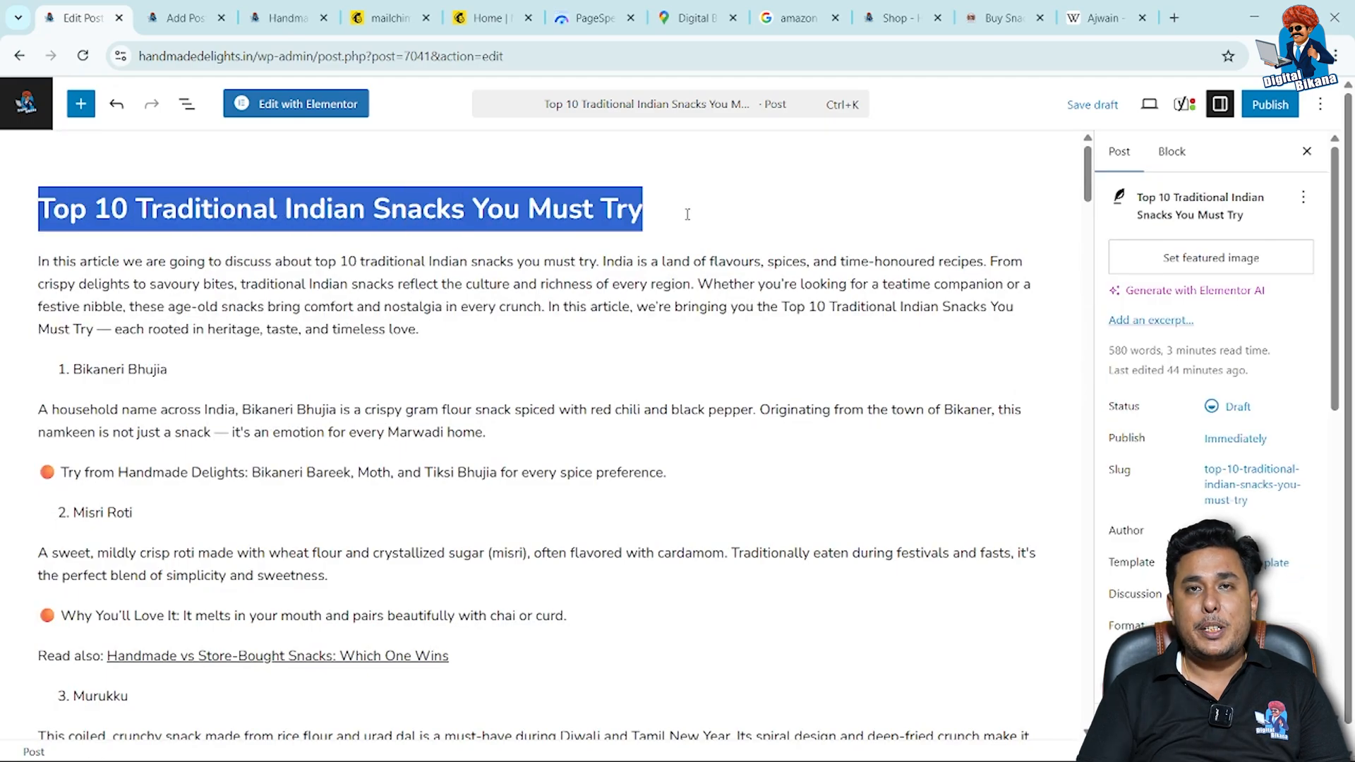
Save the post draft and reload the editor page.
{"action": "scroll", "coordinate": [687, 316], "scroll_direction": "down", "scroll_amount": 15}
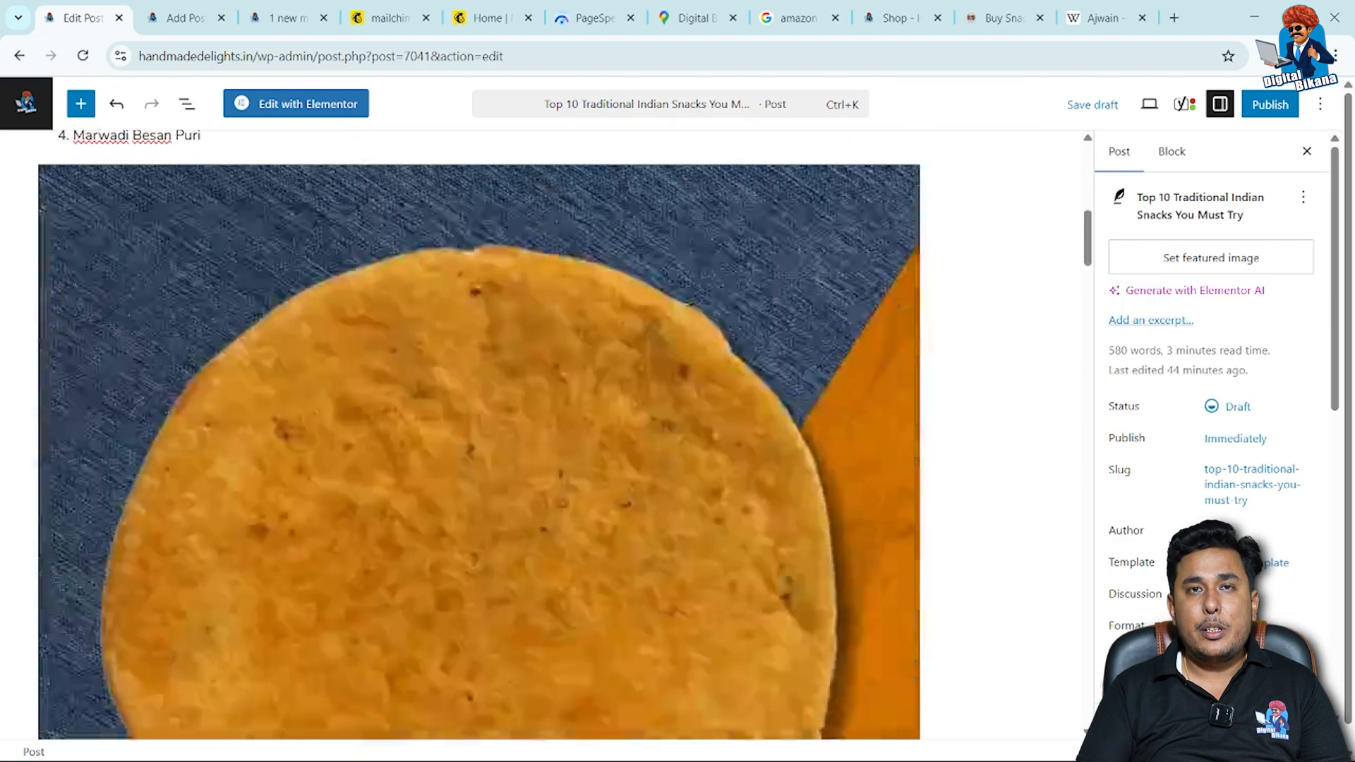
{"action": "scroll", "coordinate": [687, 316], "scroll_direction": "down", "scroll_amount": 20}
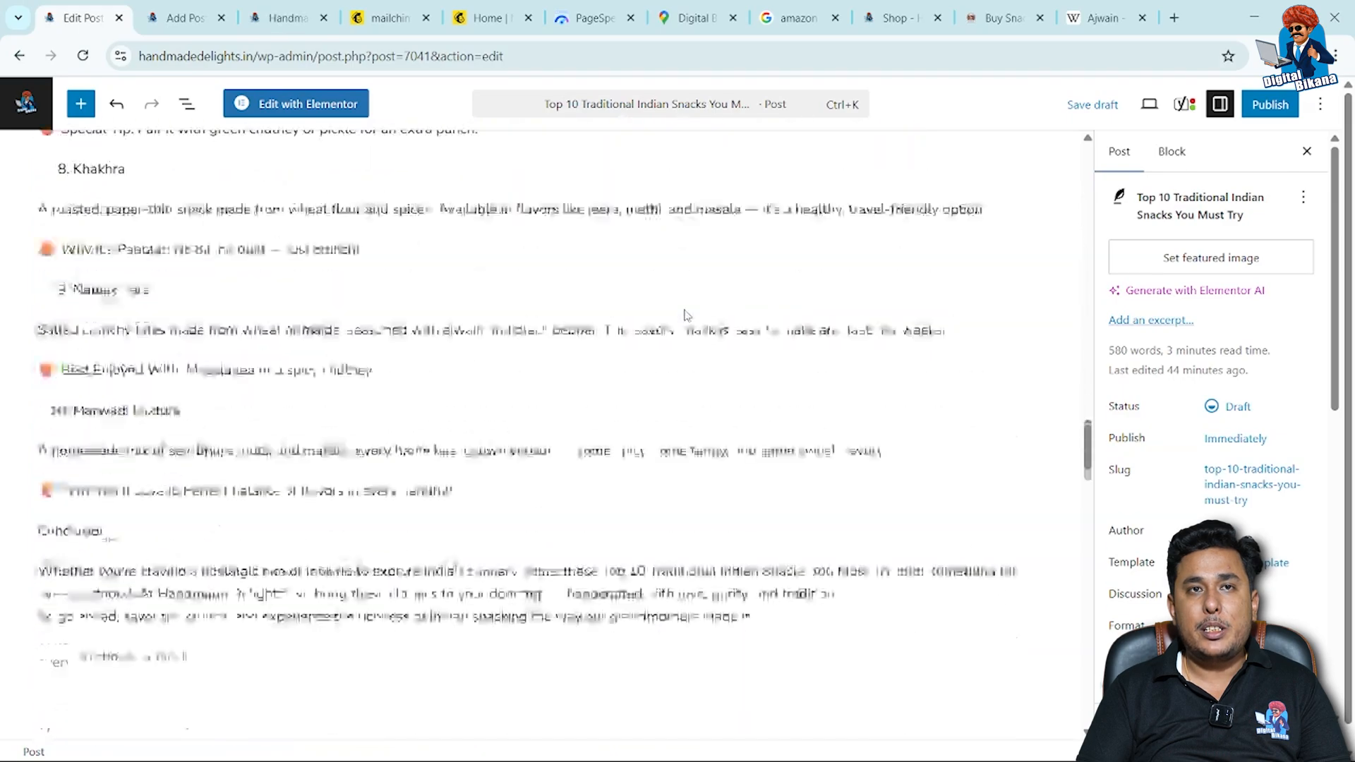
{"action": "scroll", "coordinate": [685, 309], "scroll_direction": "down", "scroll_amount": 2}
{"action": "scroll", "coordinate": [657, 324], "scroll_direction": "up", "scroll_amount": 10}
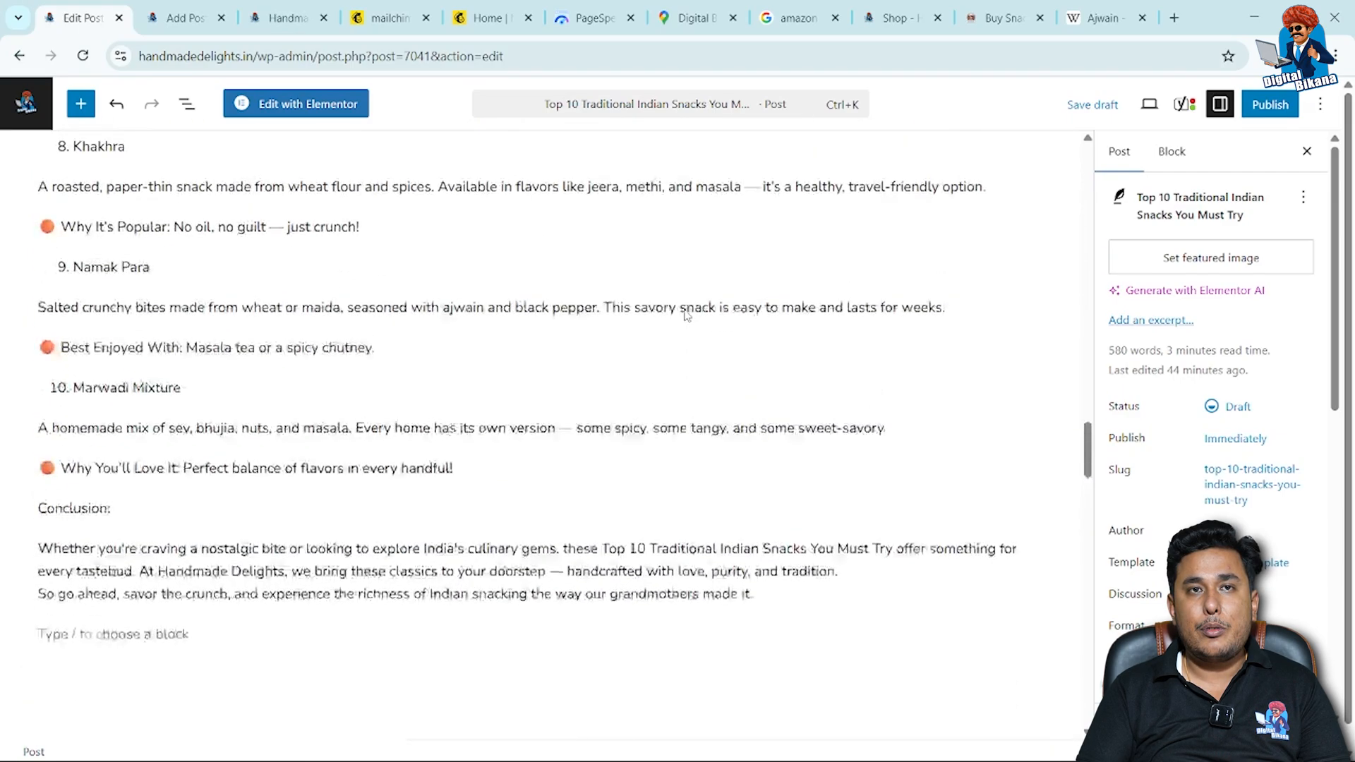
{"action": "left_click", "coordinate": [618, 342]}
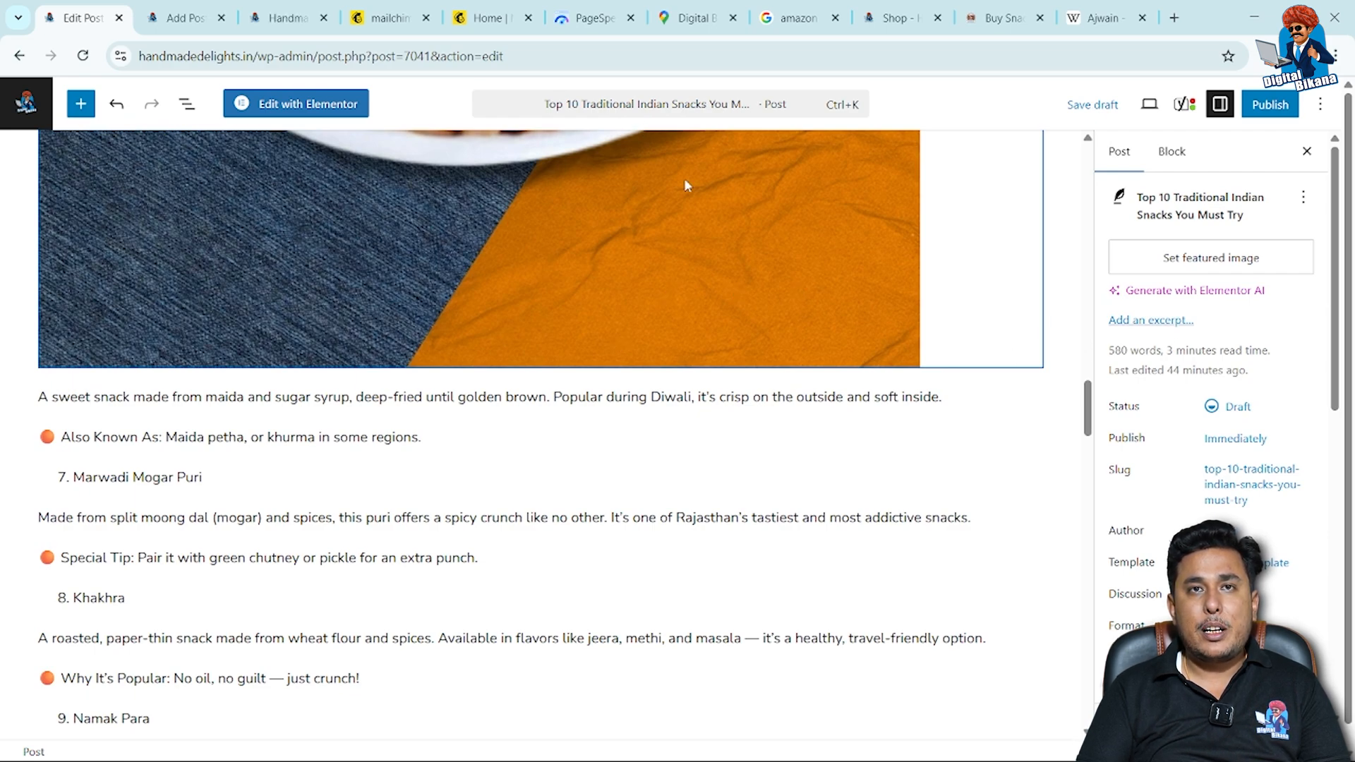
{"action": "left_click", "coordinate": [1092, 112]}
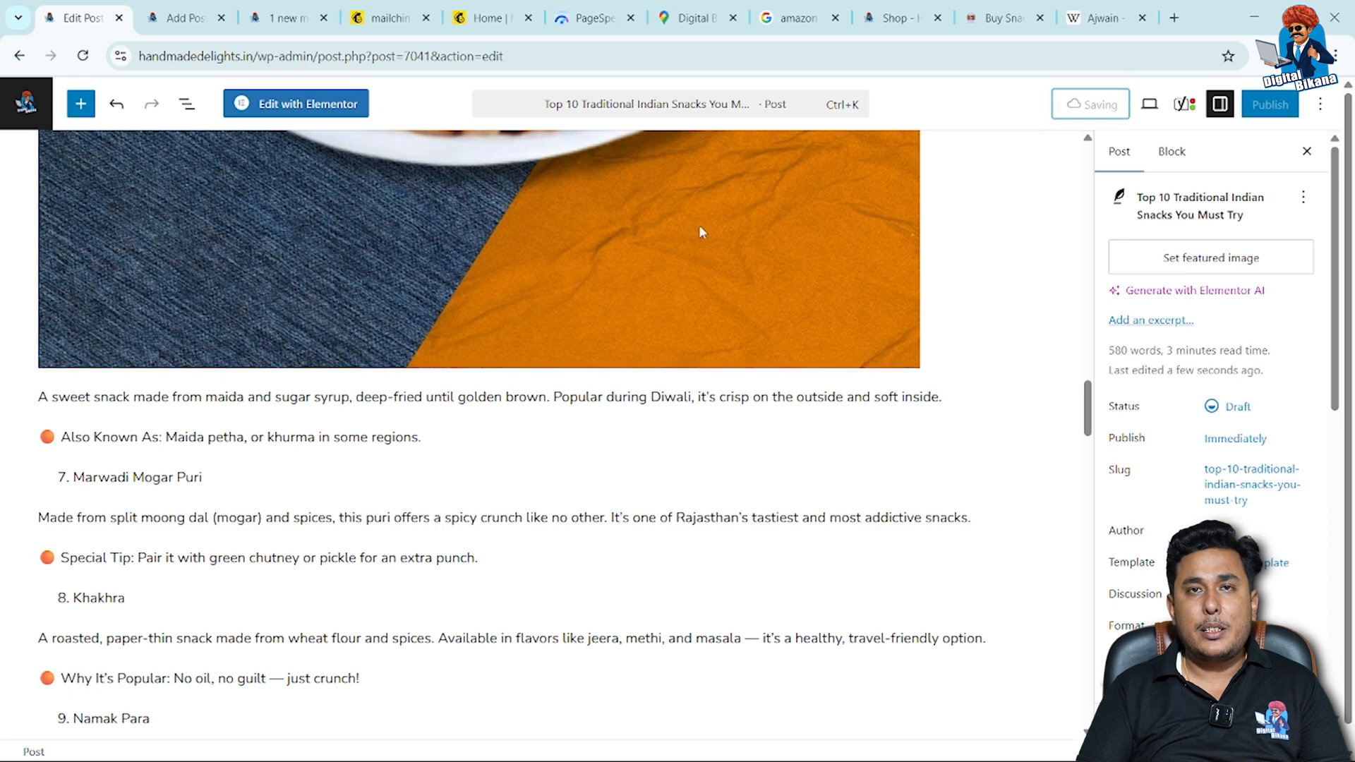
{"action": "left_click", "coordinate": [82, 57]}
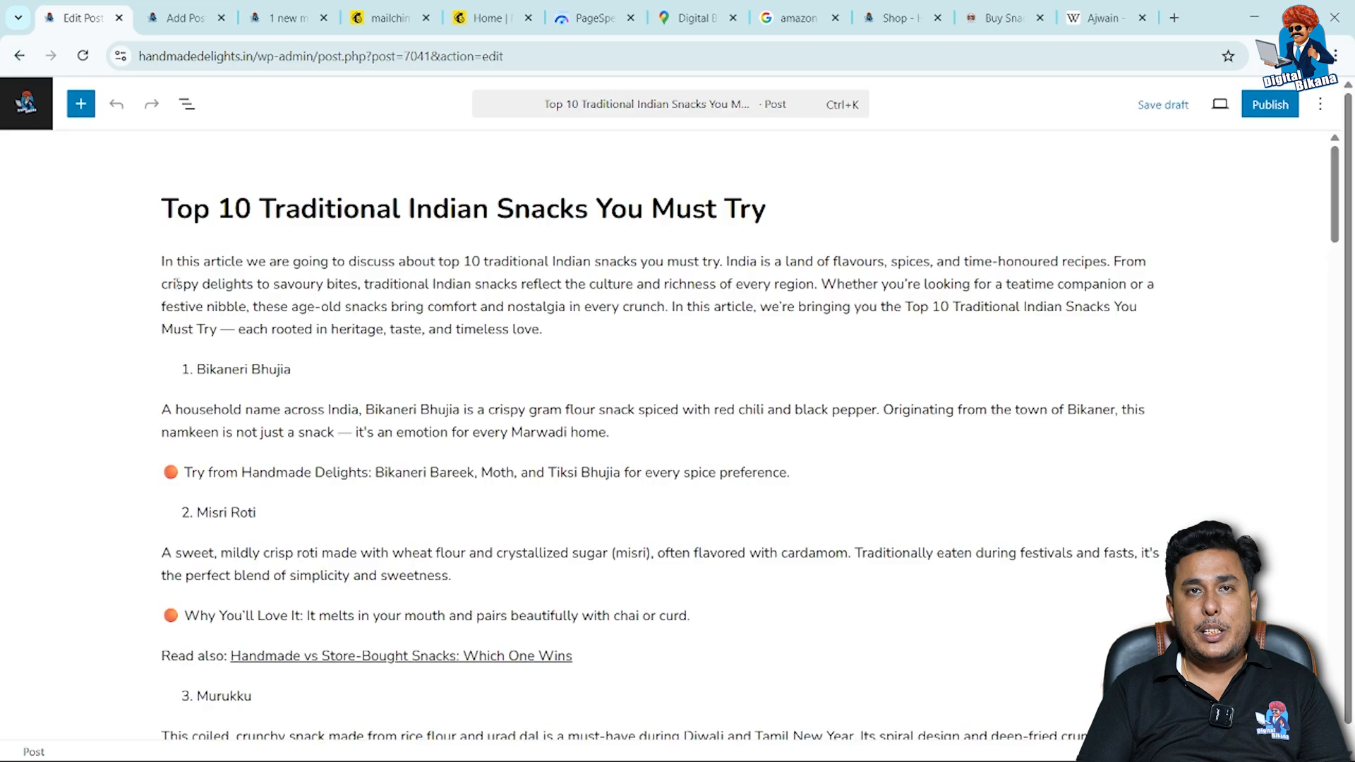
Set the Marwadi Besan Puri image's alternative text to "Top 10 Traditional Indian Snacks You Must Try".
{"action": "scroll", "coordinate": [149, 345], "scroll_direction": "down", "scroll_amount": 10}
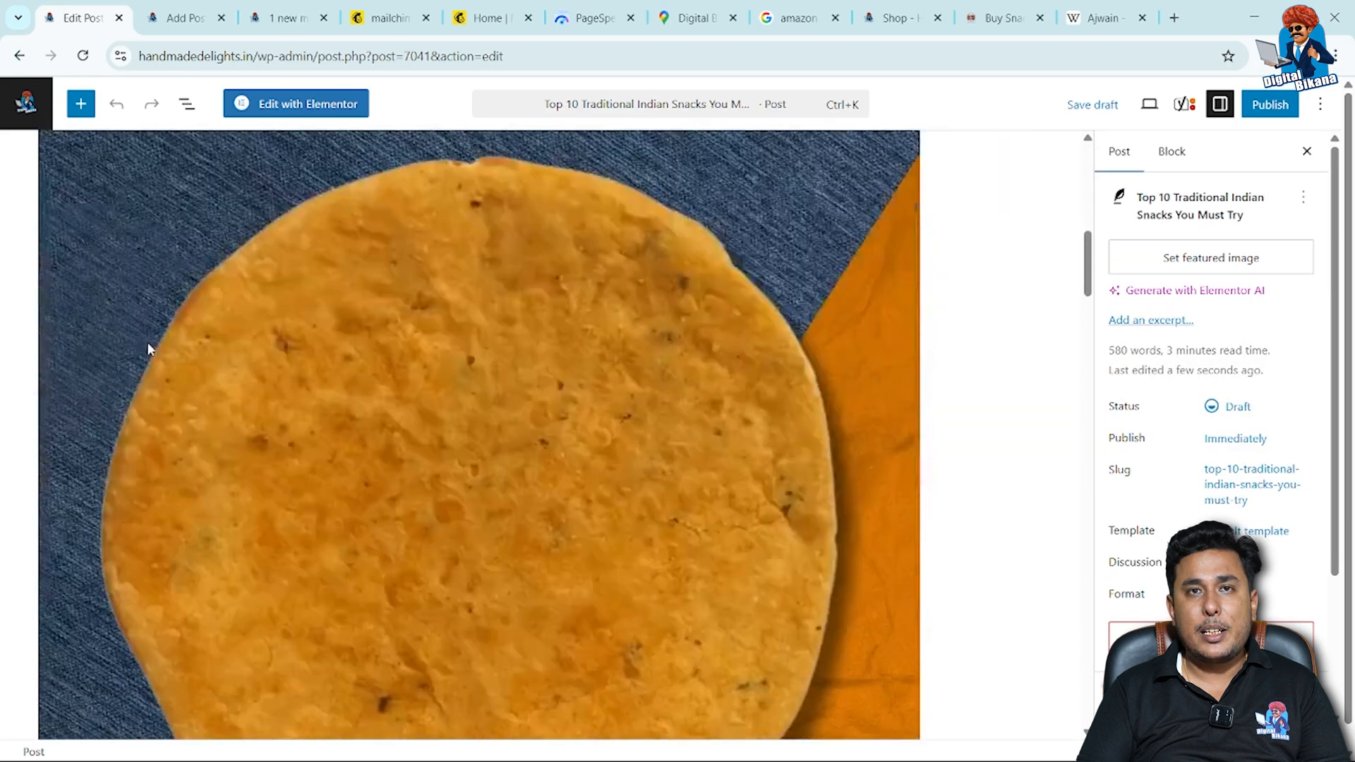
{"action": "left_click", "coordinate": [147, 341]}
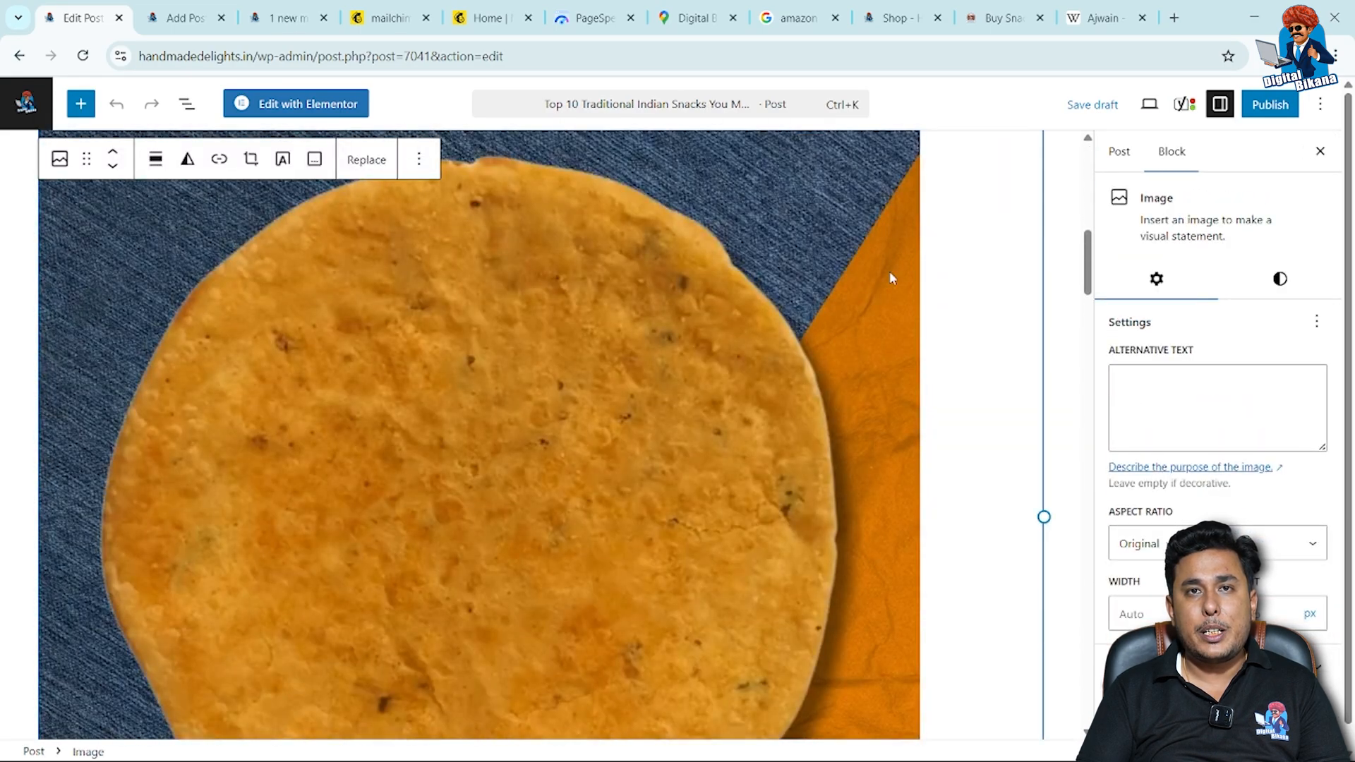
{"action": "left_click", "coordinate": [1141, 379]}
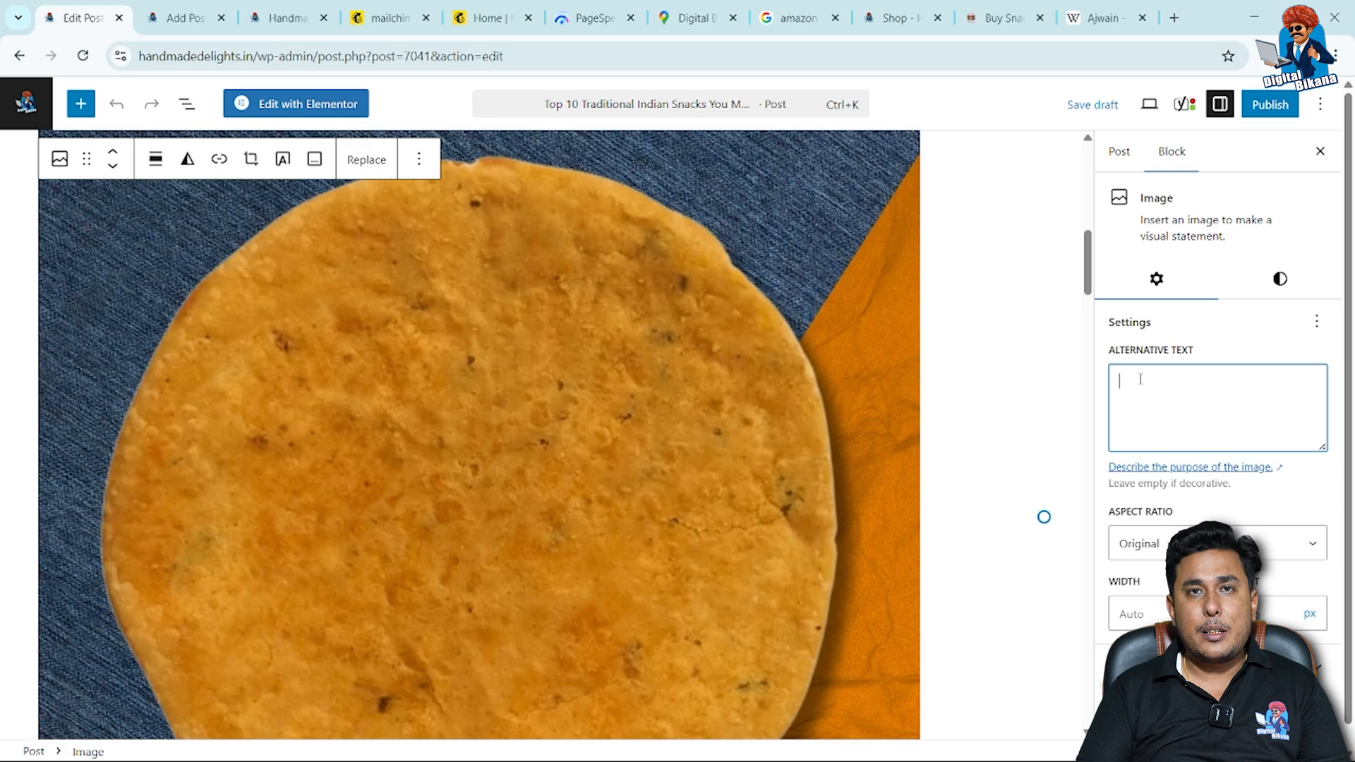
{"action": "type", "text": "Top 10 Traditional Indian Snacks You Must Try"}
Set the Shakkar Para image's alternative text to "Top 10 Traditional Indian Snacks".
{"action": "scroll", "coordinate": [914, 522], "scroll_direction": "down", "scroll_amount": 15}
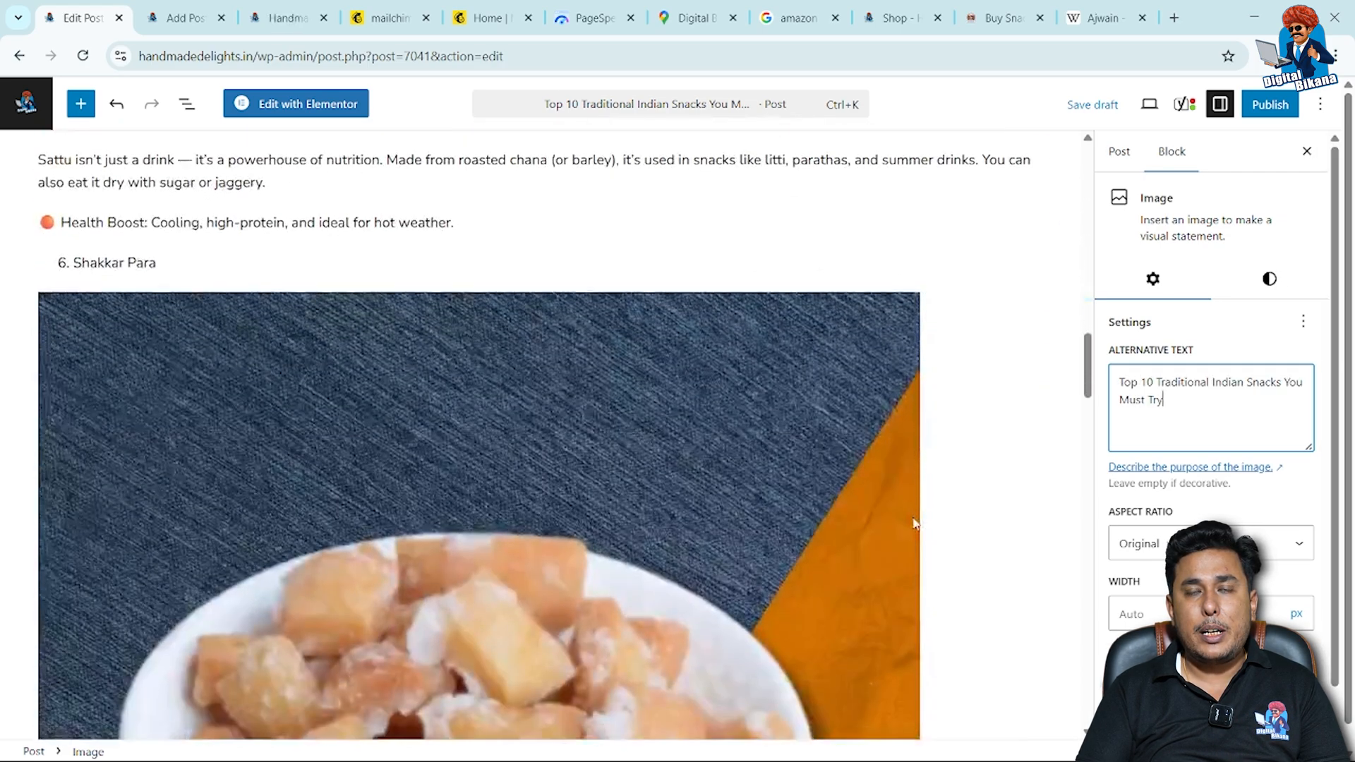
{"action": "left_click", "coordinate": [795, 504]}
{"action": "left_click", "coordinate": [1129, 399]}
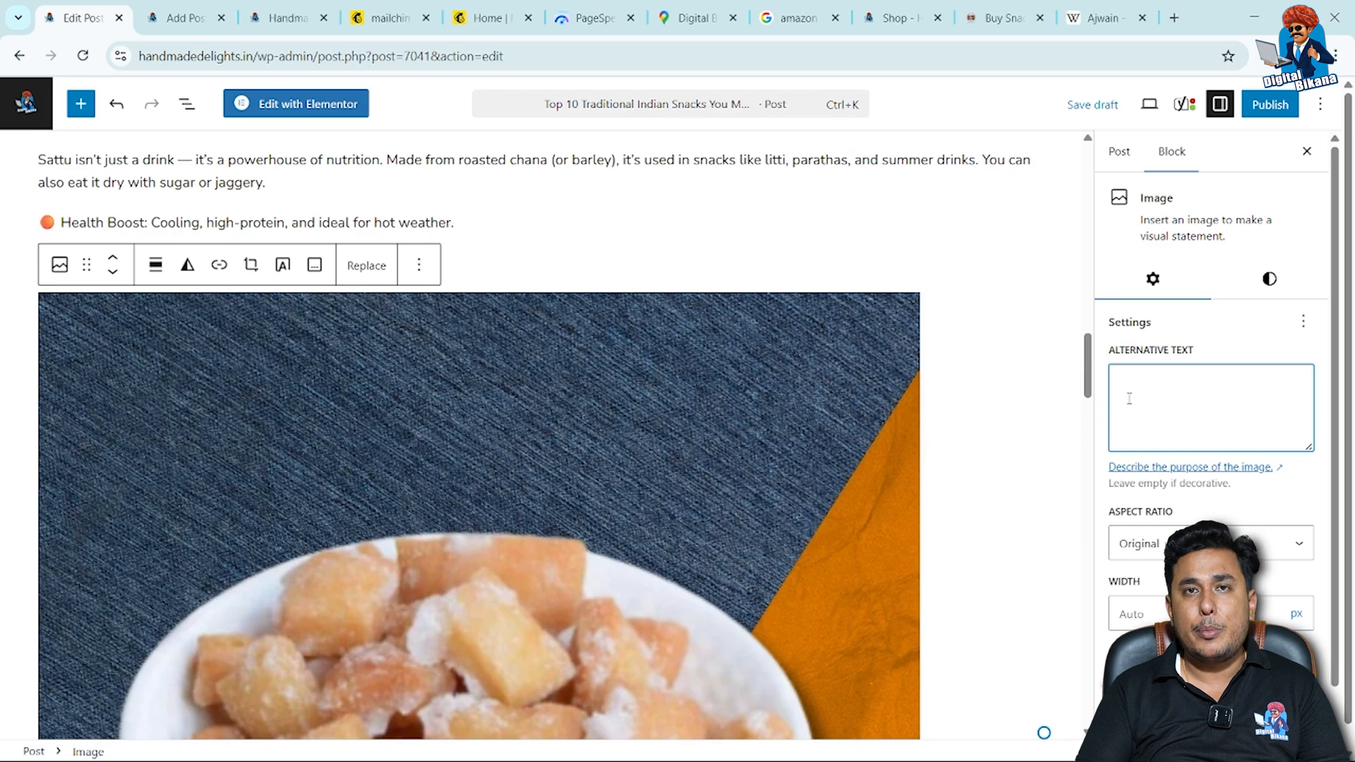
{"action": "type", "text": "Top 10 Traditional Indian Snacks You Must"}
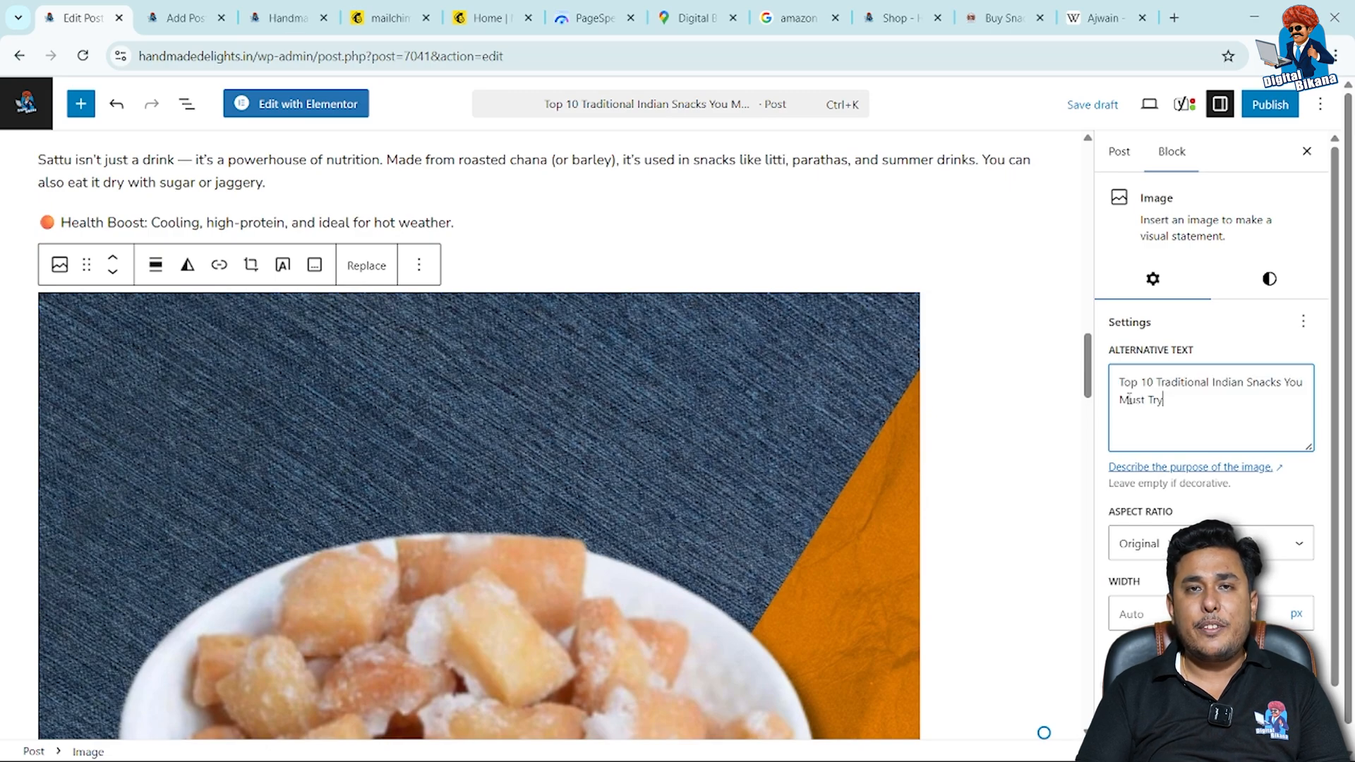
{"action": "key", "text": "BackSpace"}
{"action": "key", "text": "BackSpace"}
{"action": "key", "text": "BackSpace"}
{"action": "key", "text": "BackSpace"}
{"action": "key", "text": "BackSpace"}
{"action": "key", "text": "BackSpace"}
{"action": "key", "text": "BackSpace"}
{"action": "key", "text": "BackSpace"}
{"action": "key", "text": "BackSpace"}
{"action": "key", "text": "BackSpace"}
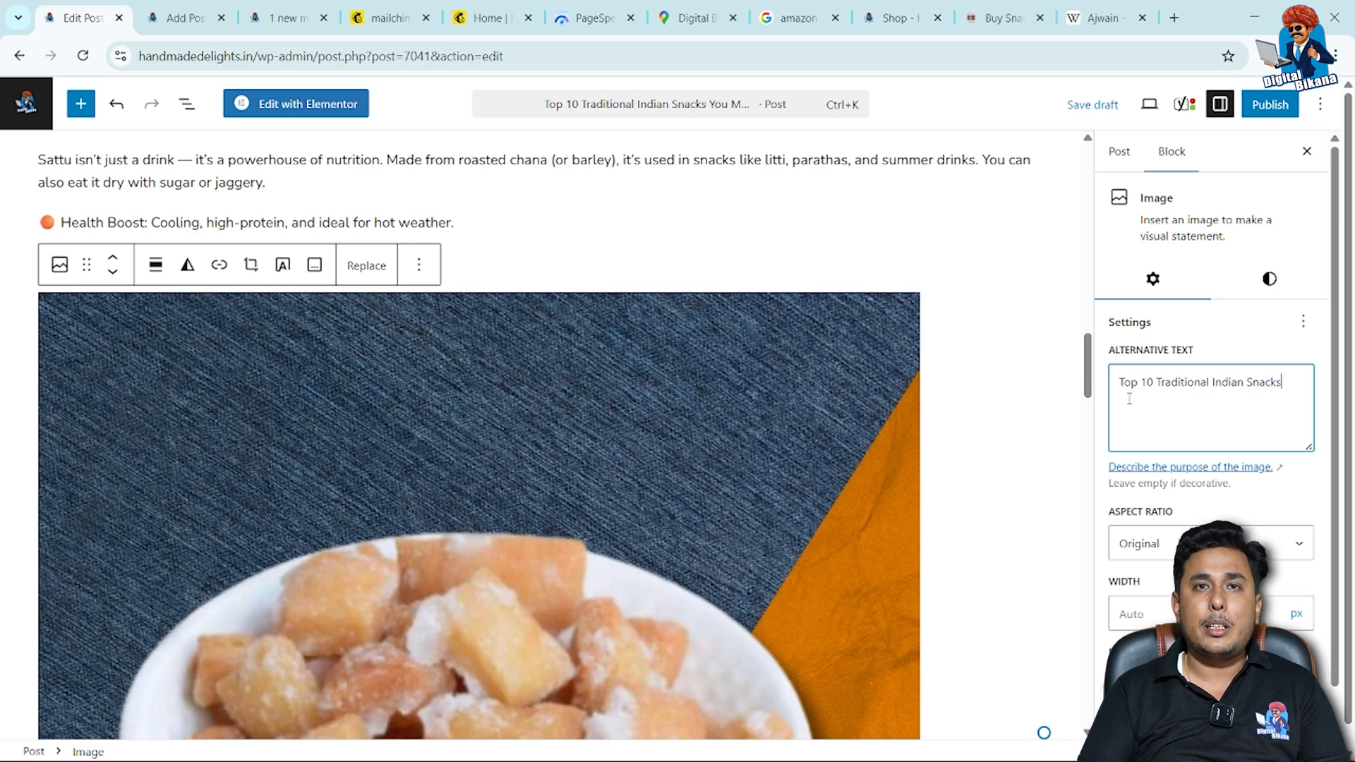
Expand the Yoast SEO analysis and check the image alt attributes result and the remaining problems.
{"action": "scroll", "coordinate": [1129, 399], "scroll_direction": "down", "scroll_amount": 1}
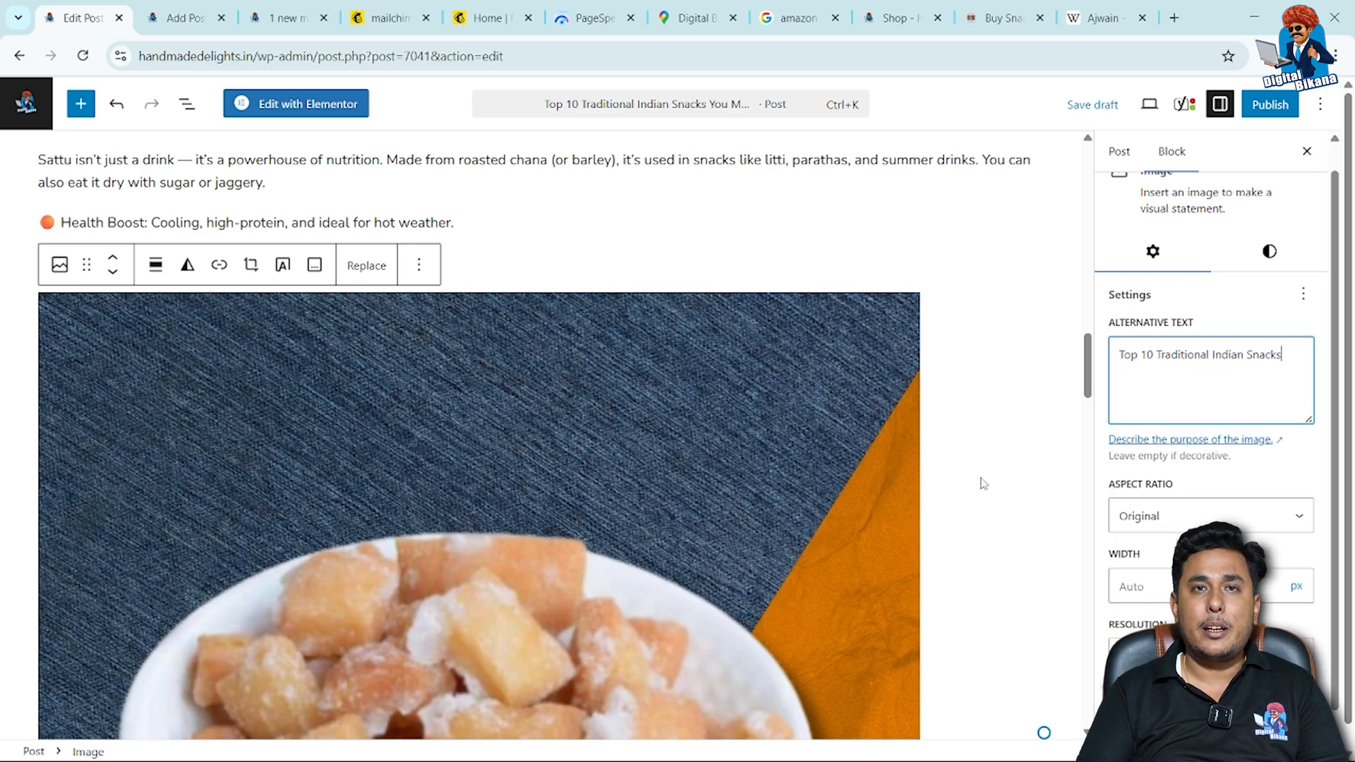
{"action": "scroll", "coordinate": [981, 480], "scroll_direction": "down", "scroll_amount": 3}
{"action": "scroll", "coordinate": [982, 484], "scroll_direction": "down", "scroll_amount": 15}
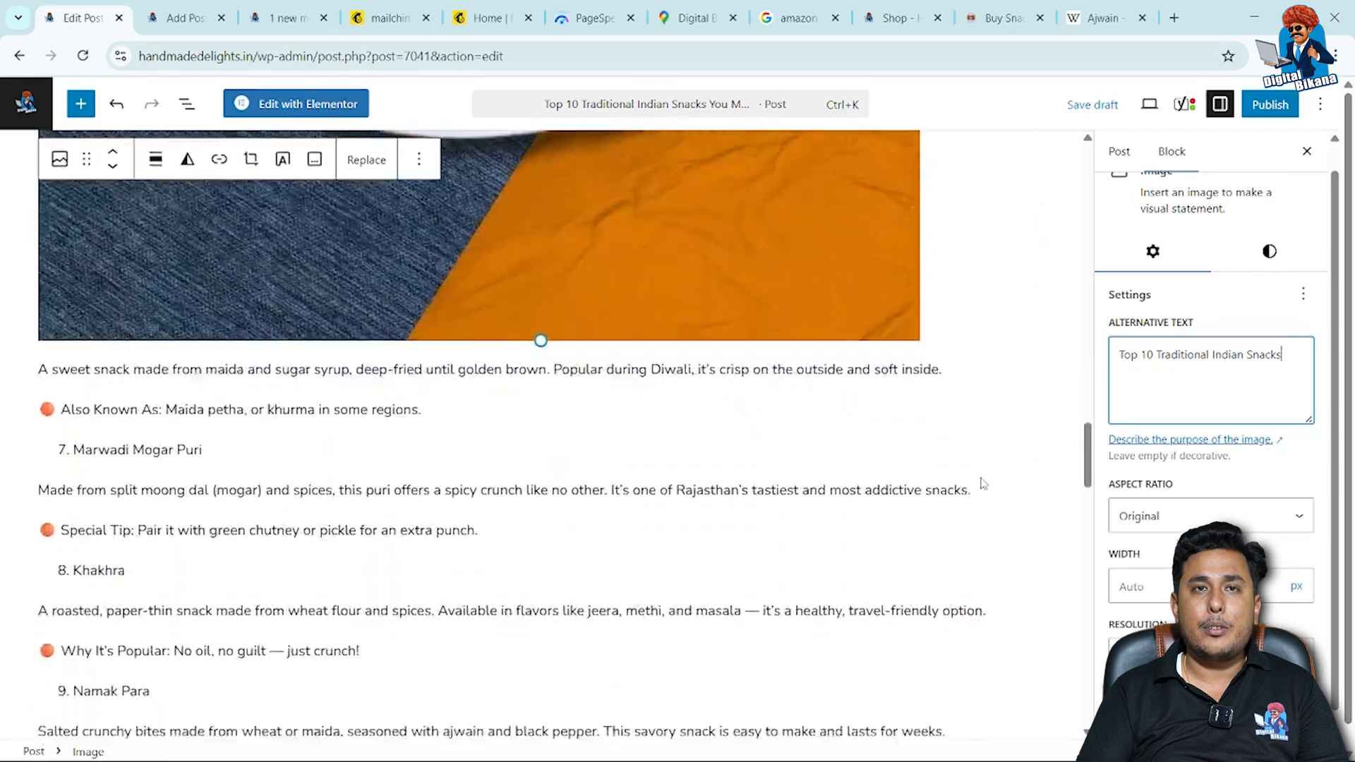
{"action": "scroll", "coordinate": [983, 484], "scroll_direction": "down", "scroll_amount": 12}
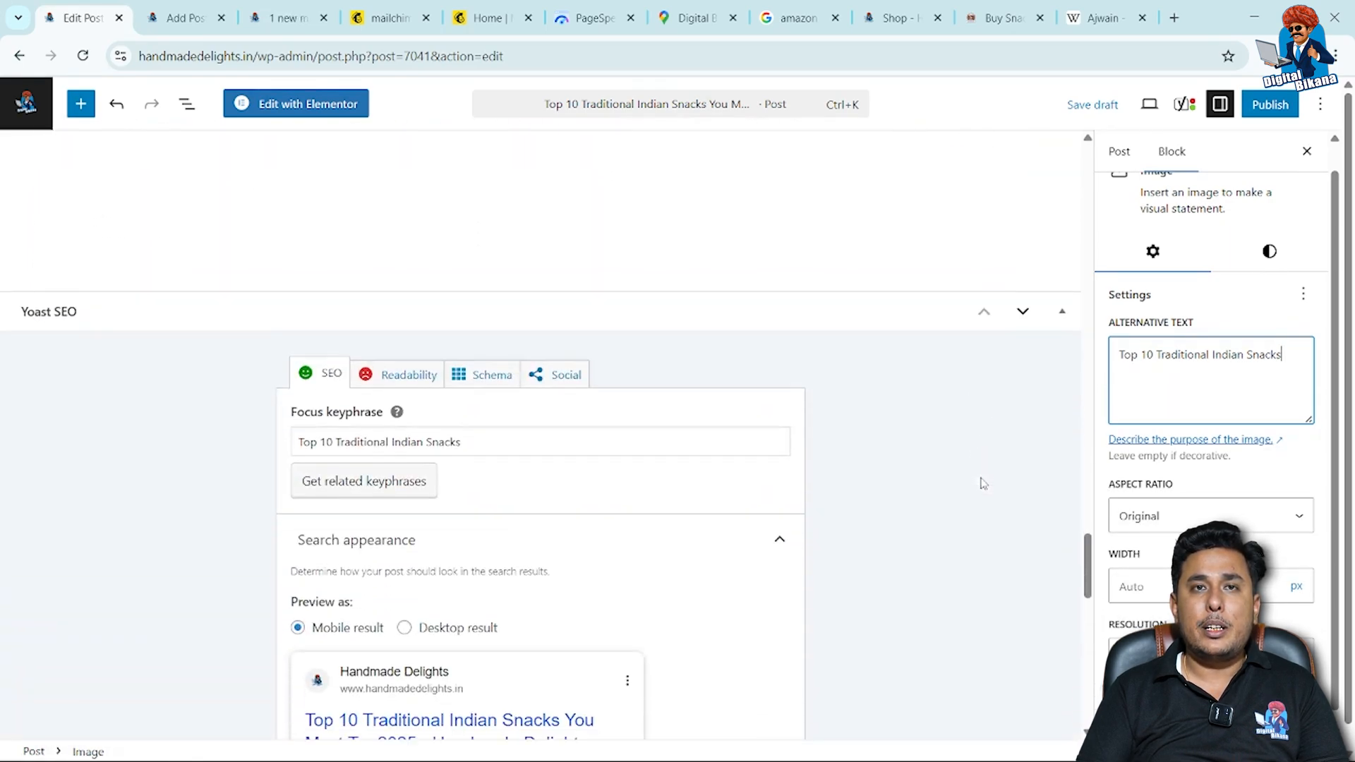
{"action": "scroll", "coordinate": [983, 484], "scroll_direction": "down", "scroll_amount": 6}
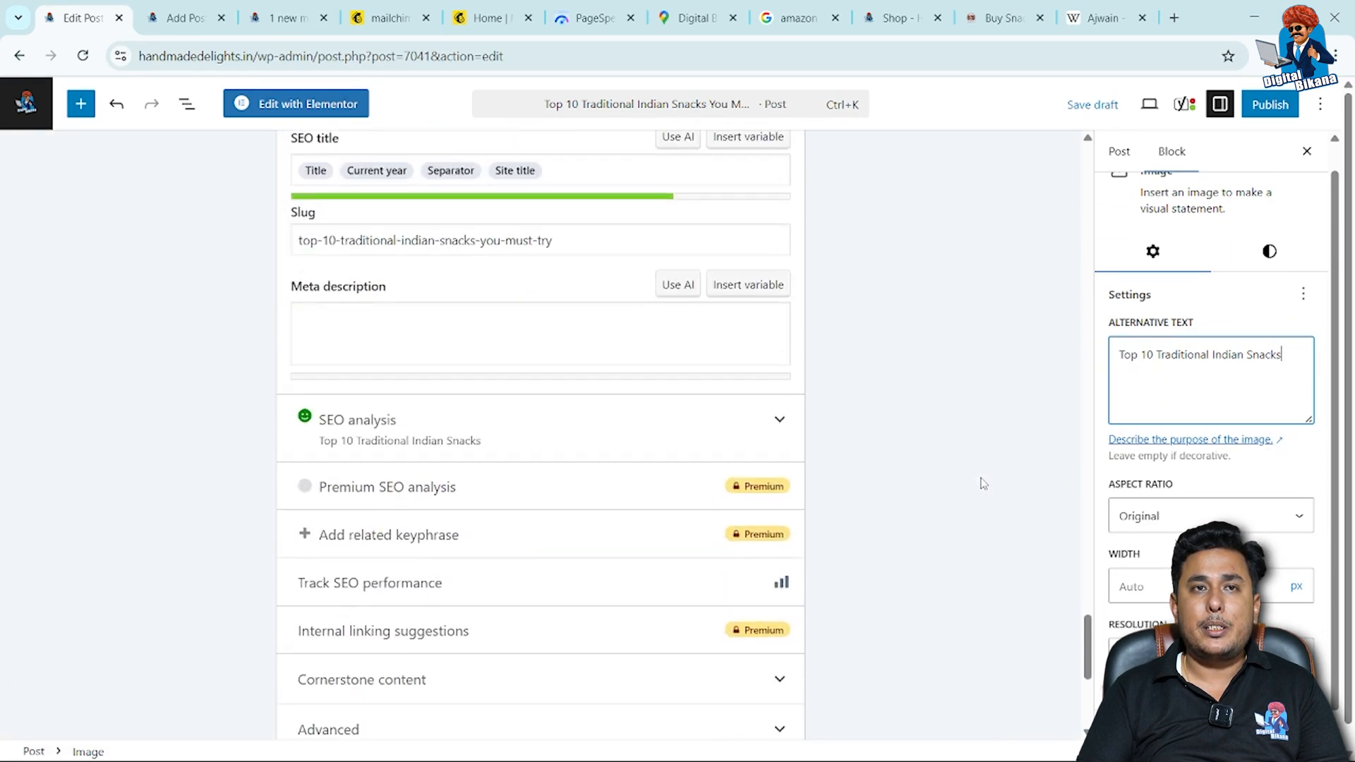
{"action": "left_click", "coordinate": [777, 384]}
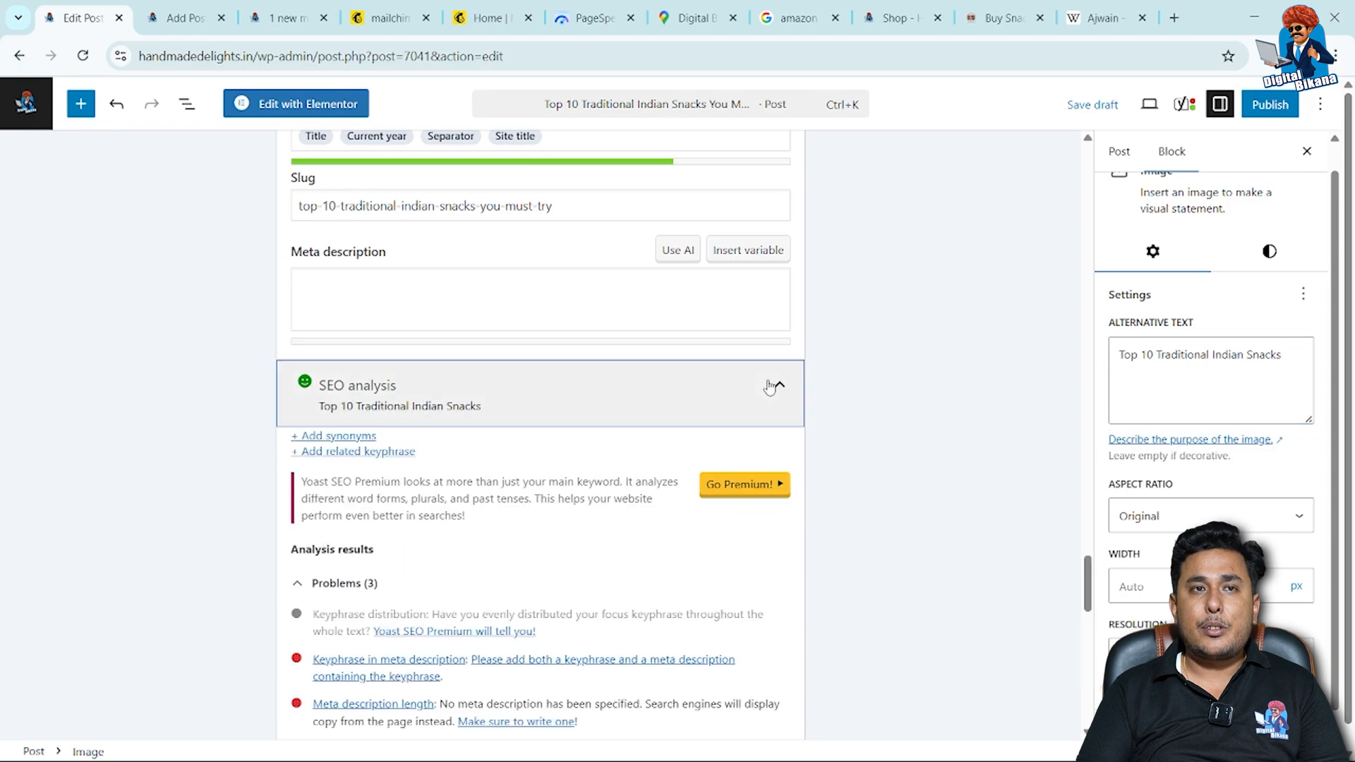
{"action": "scroll", "coordinate": [577, 557], "scroll_direction": "down", "scroll_amount": 4}
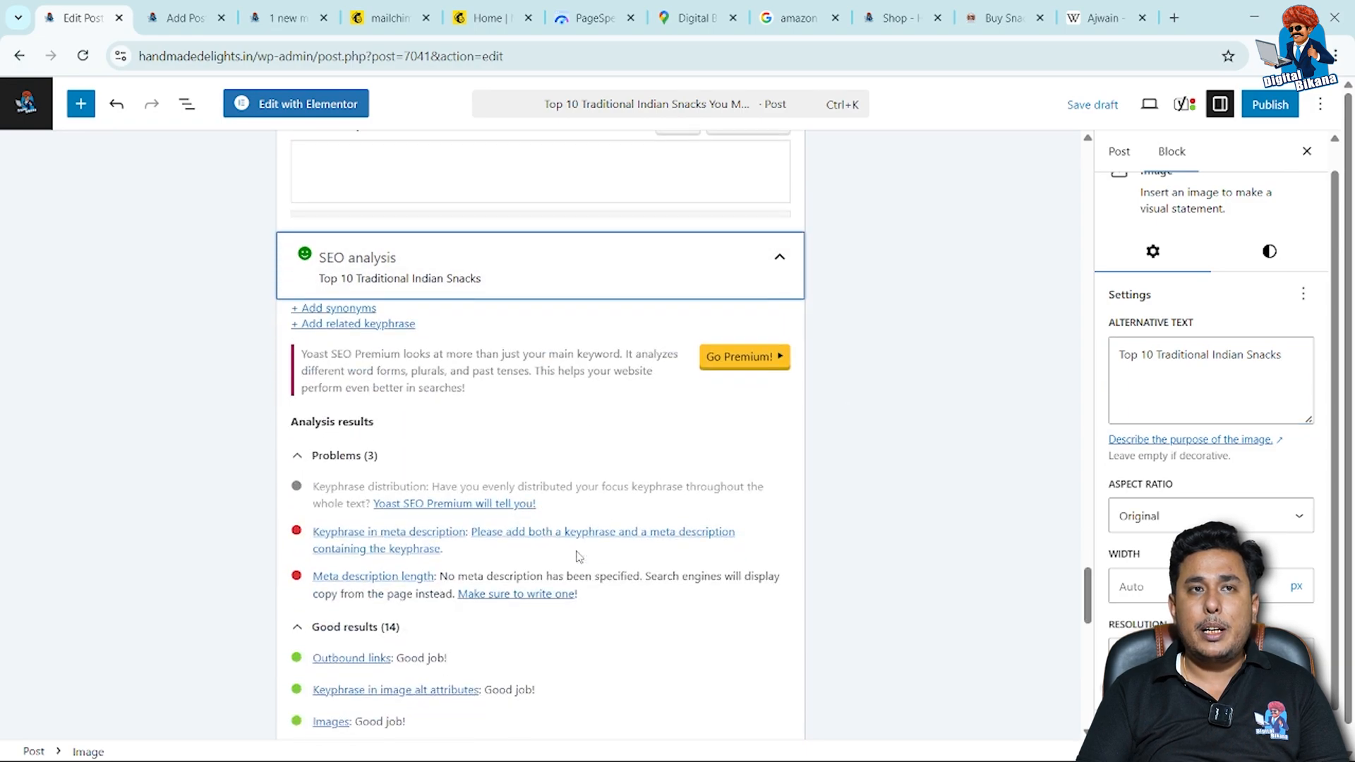
{"action": "scroll", "coordinate": [577, 557], "scroll_direction": "down", "scroll_amount": 3}
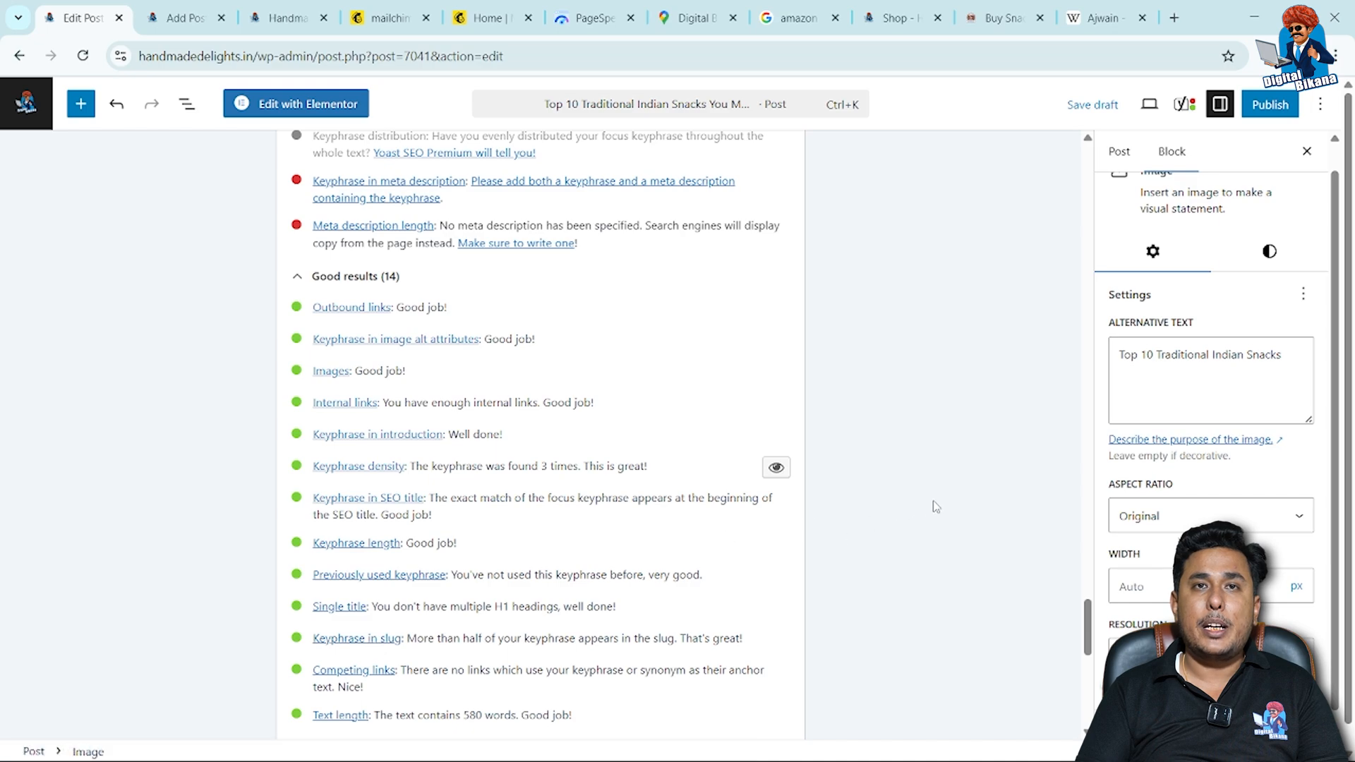
Open the post's slug settings to view the permalink, and review the Yoast SEO results and search appearance preview.
{"action": "left_click", "coordinate": [1119, 153]}
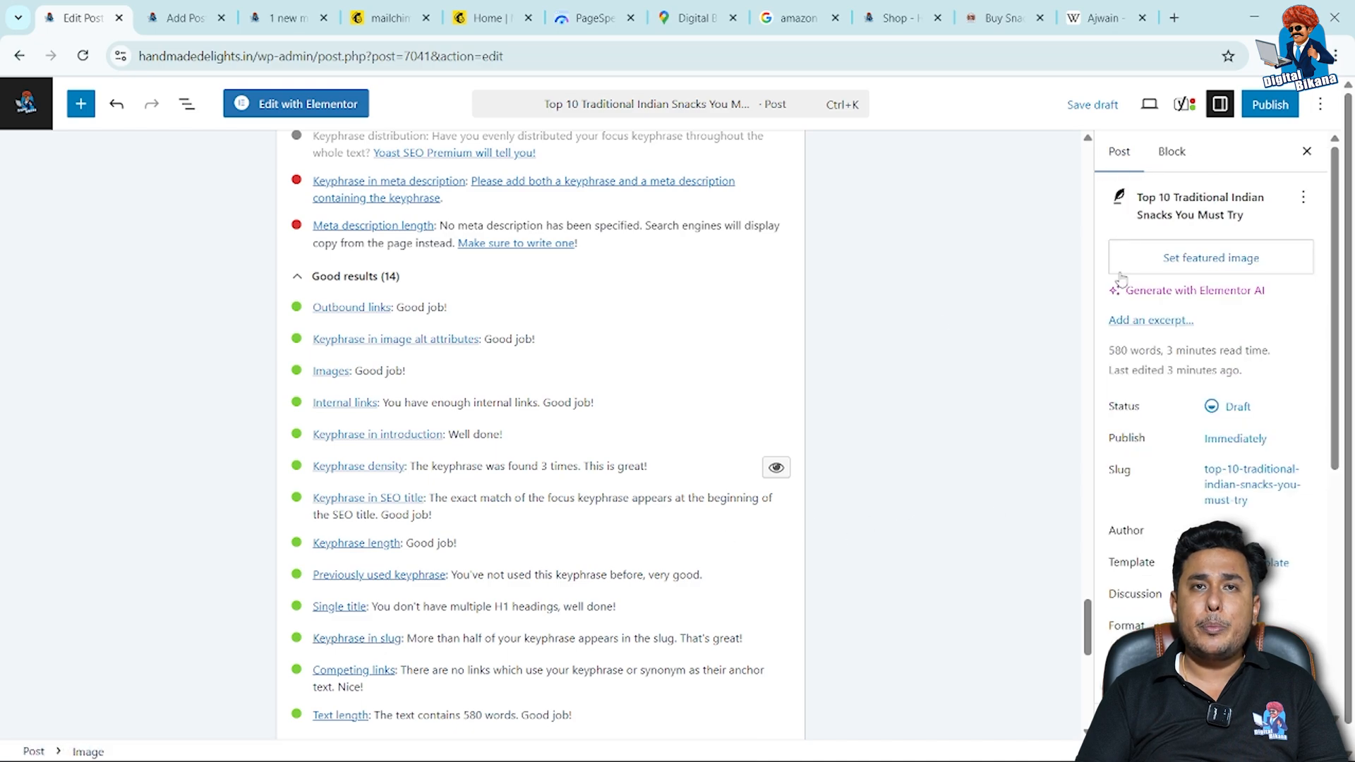
{"action": "left_click", "coordinate": [1213, 502]}
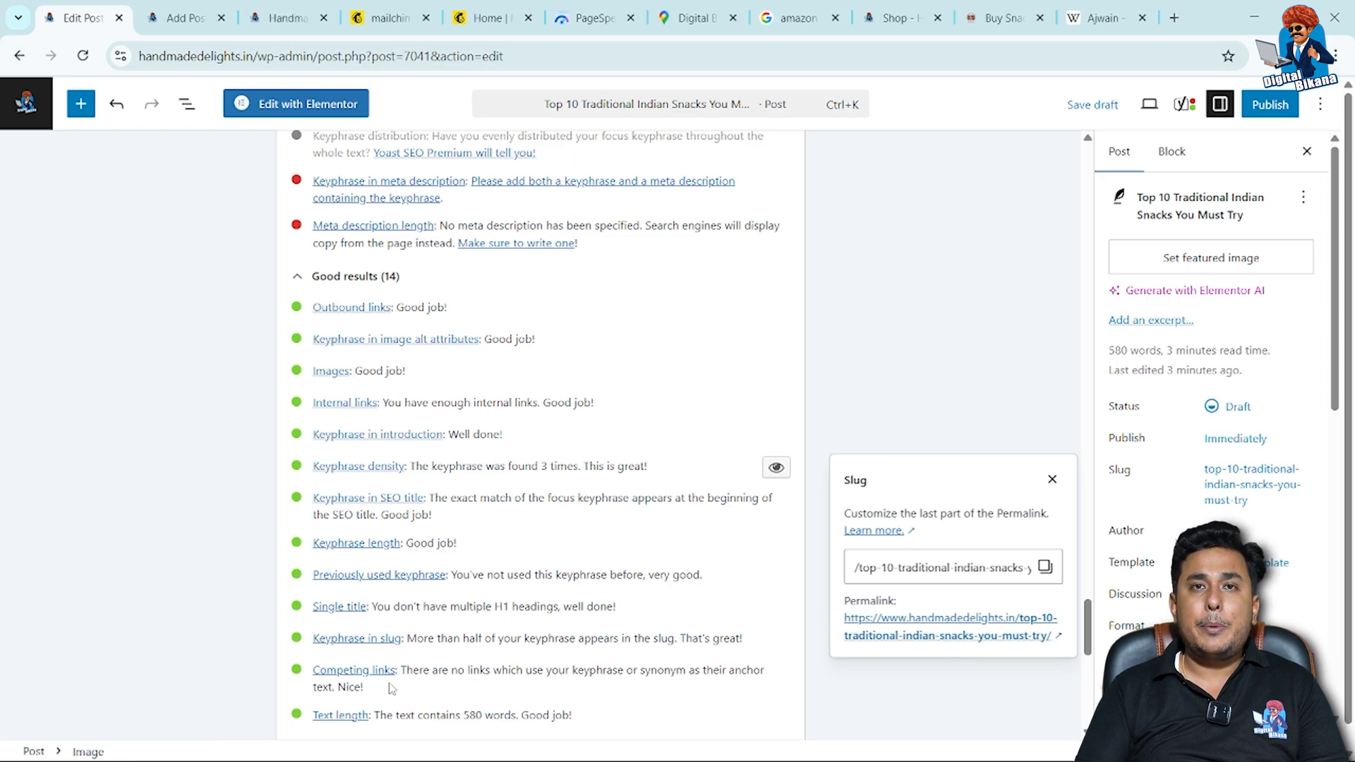
{"action": "scroll", "coordinate": [391, 689], "scroll_direction": "down", "scroll_amount": 1}
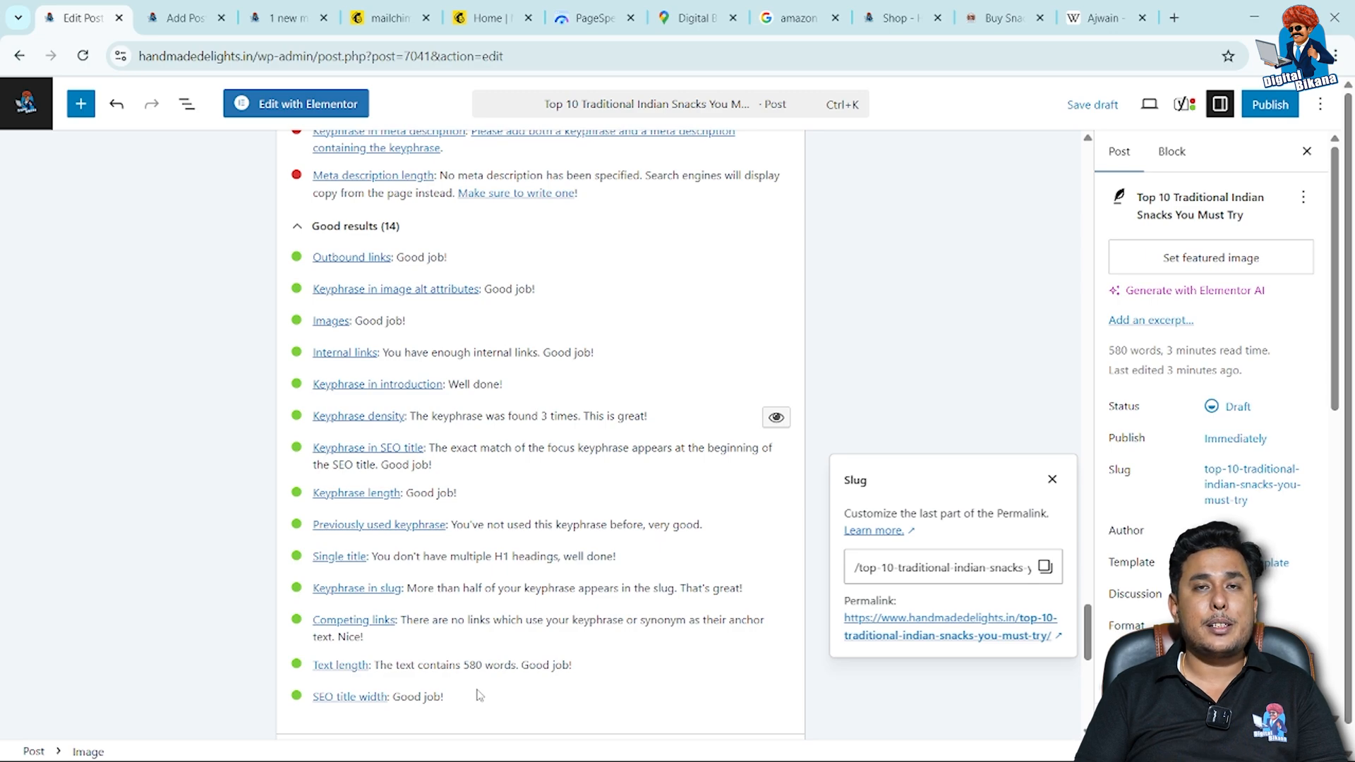
{"action": "scroll", "coordinate": [479, 695], "scroll_direction": "down", "scroll_amount": 1}
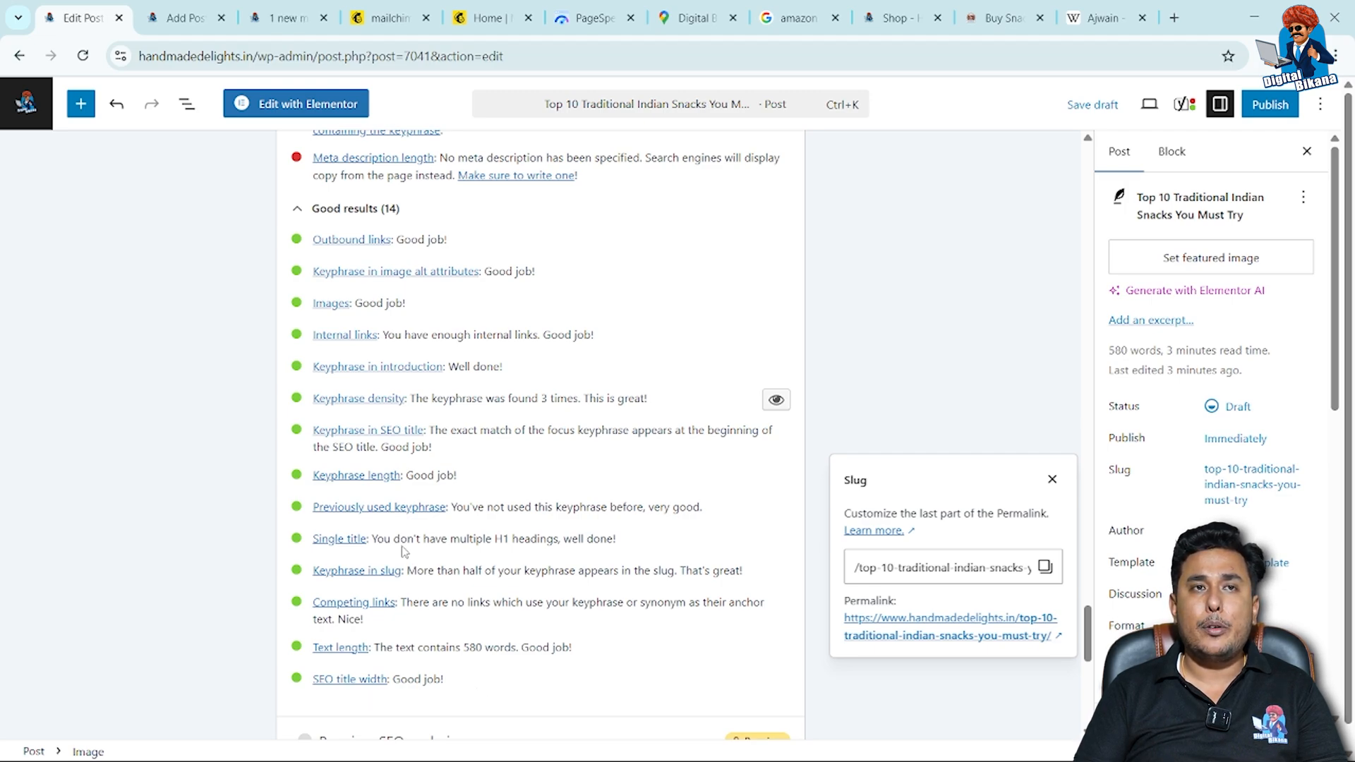
{"action": "scroll", "coordinate": [404, 551], "scroll_direction": "up", "scroll_amount": 4}
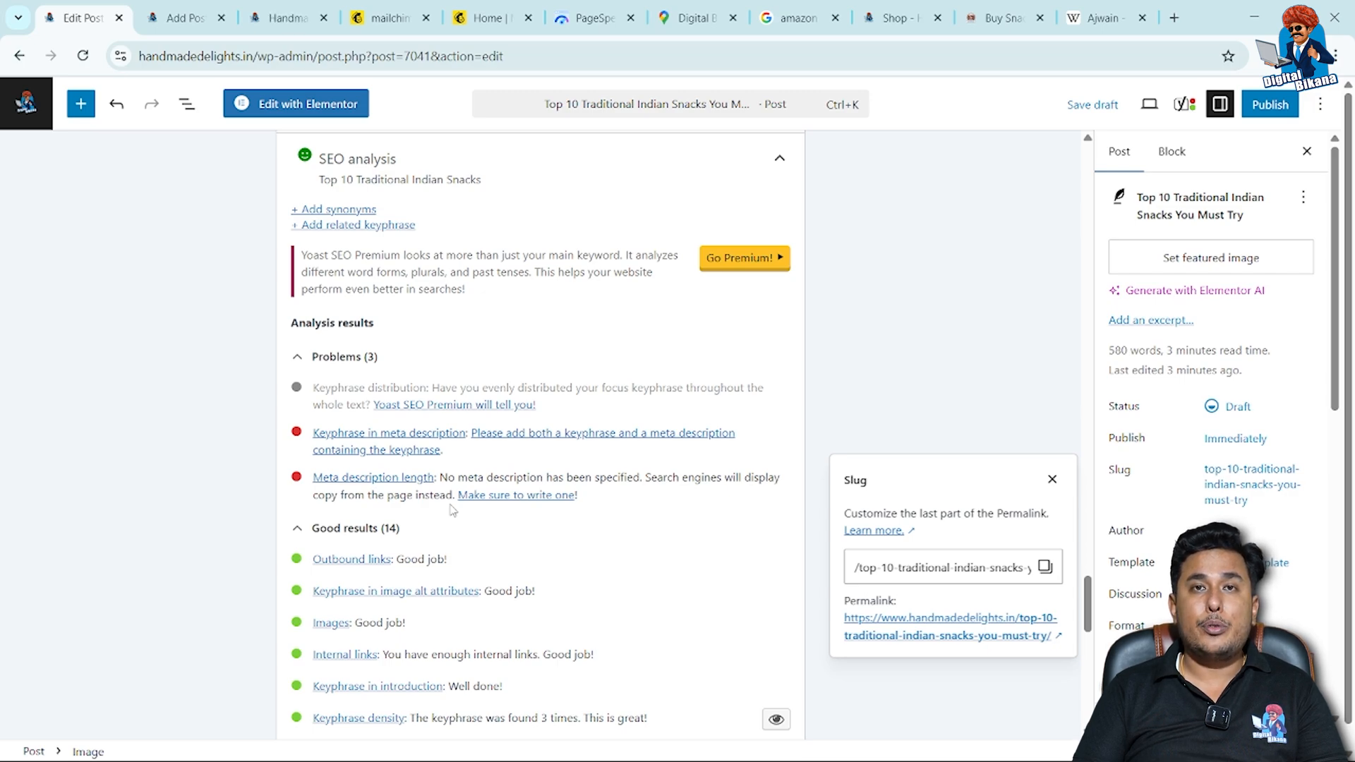
{"action": "scroll", "coordinate": [452, 509], "scroll_direction": "up", "scroll_amount": 8}
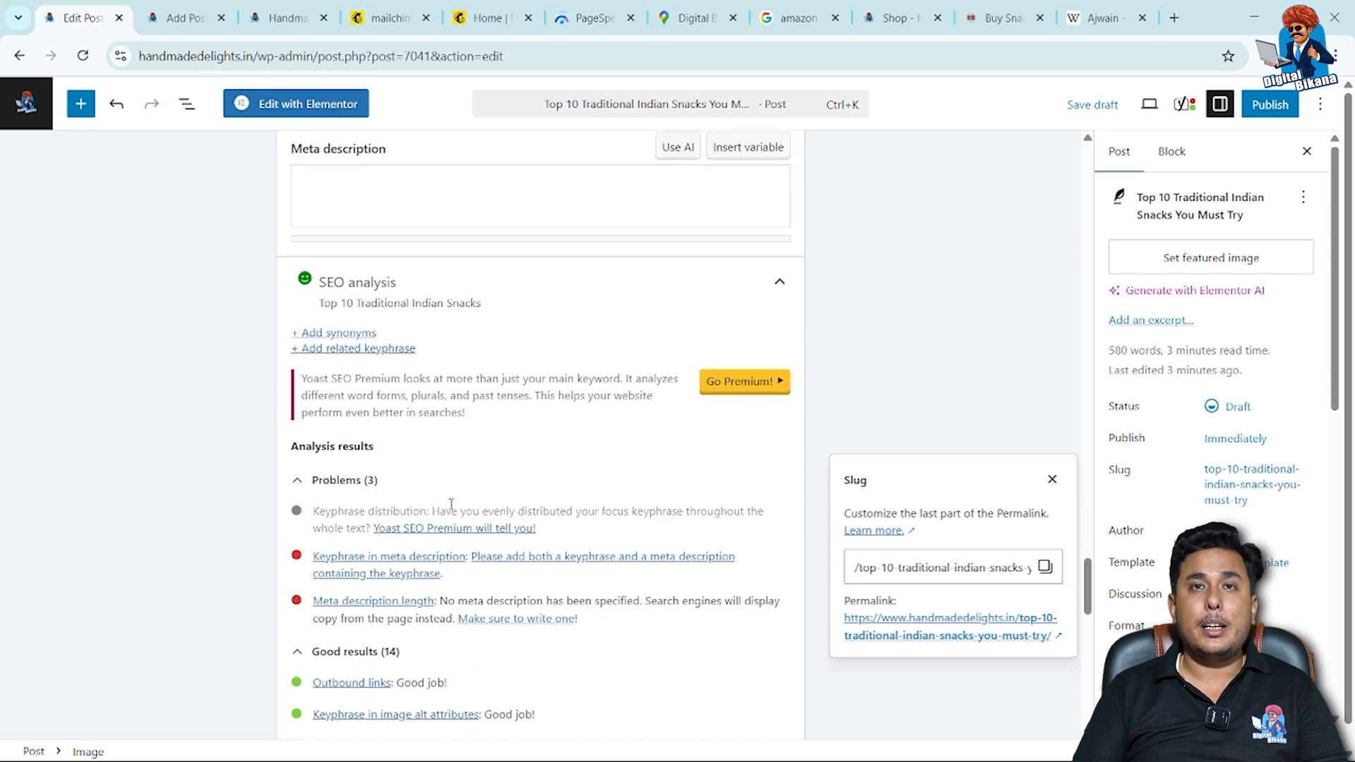
{"action": "scroll", "coordinate": [453, 510], "scroll_direction": "up", "scroll_amount": 2}
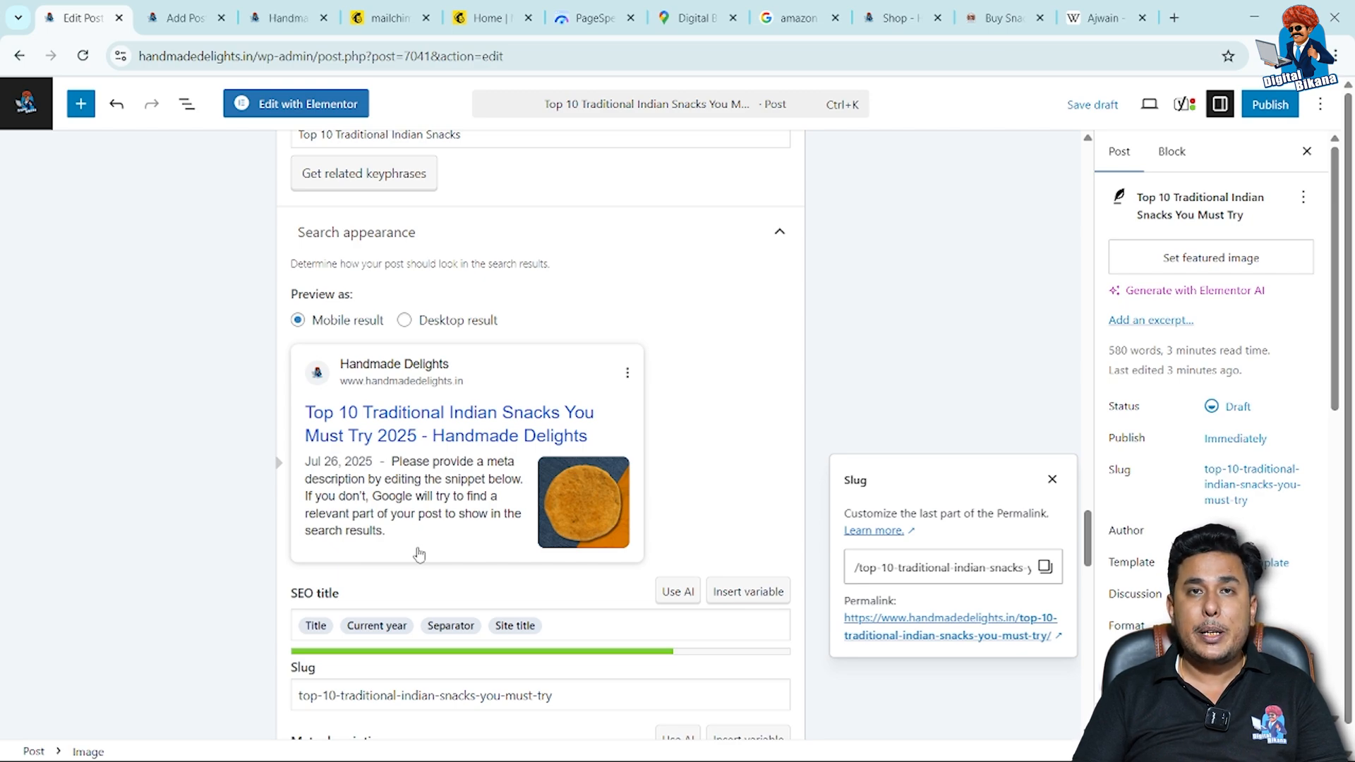
Review the post's meta description field and the meta description problems listed in the SEO analysis.
{"action": "scroll", "coordinate": [419, 554], "scroll_direction": "down", "scroll_amount": 3}
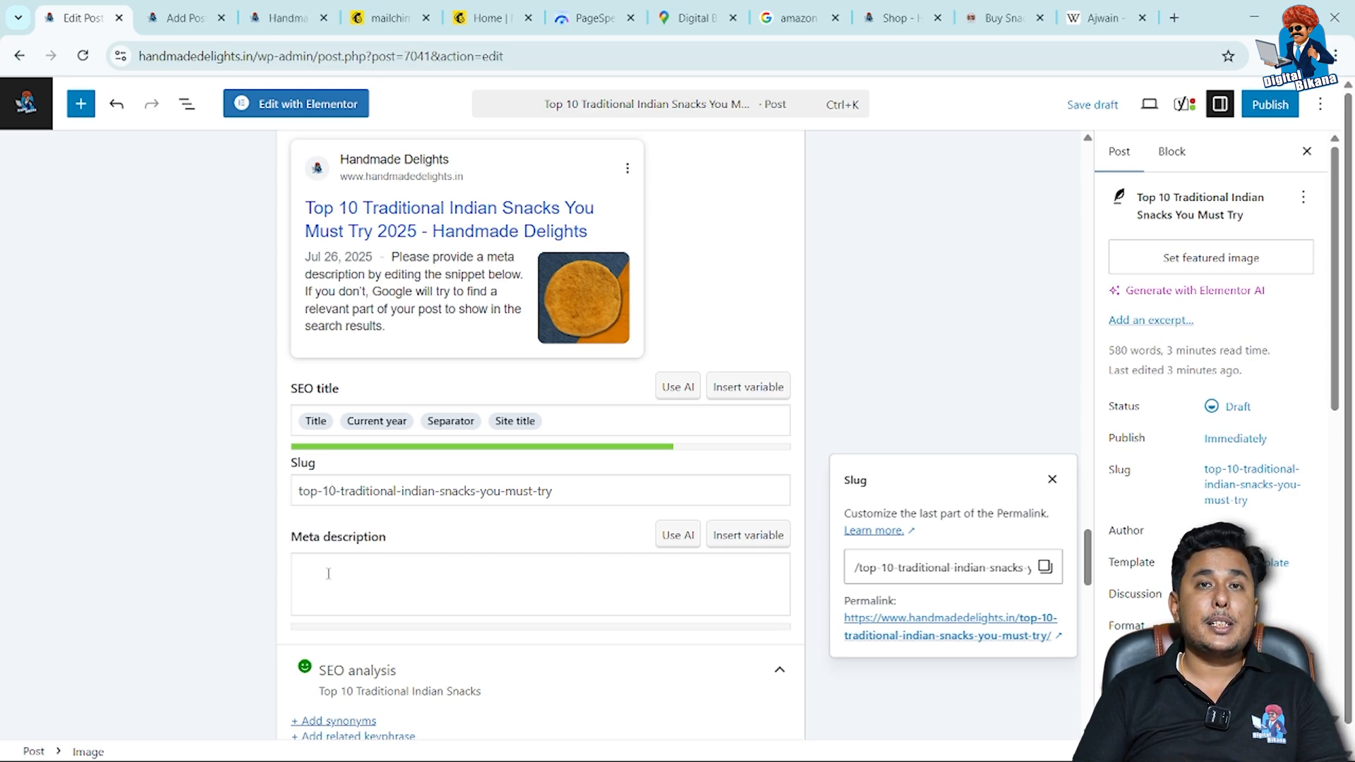
{"action": "scroll", "coordinate": [328, 573], "scroll_direction": "down", "scroll_amount": 6}
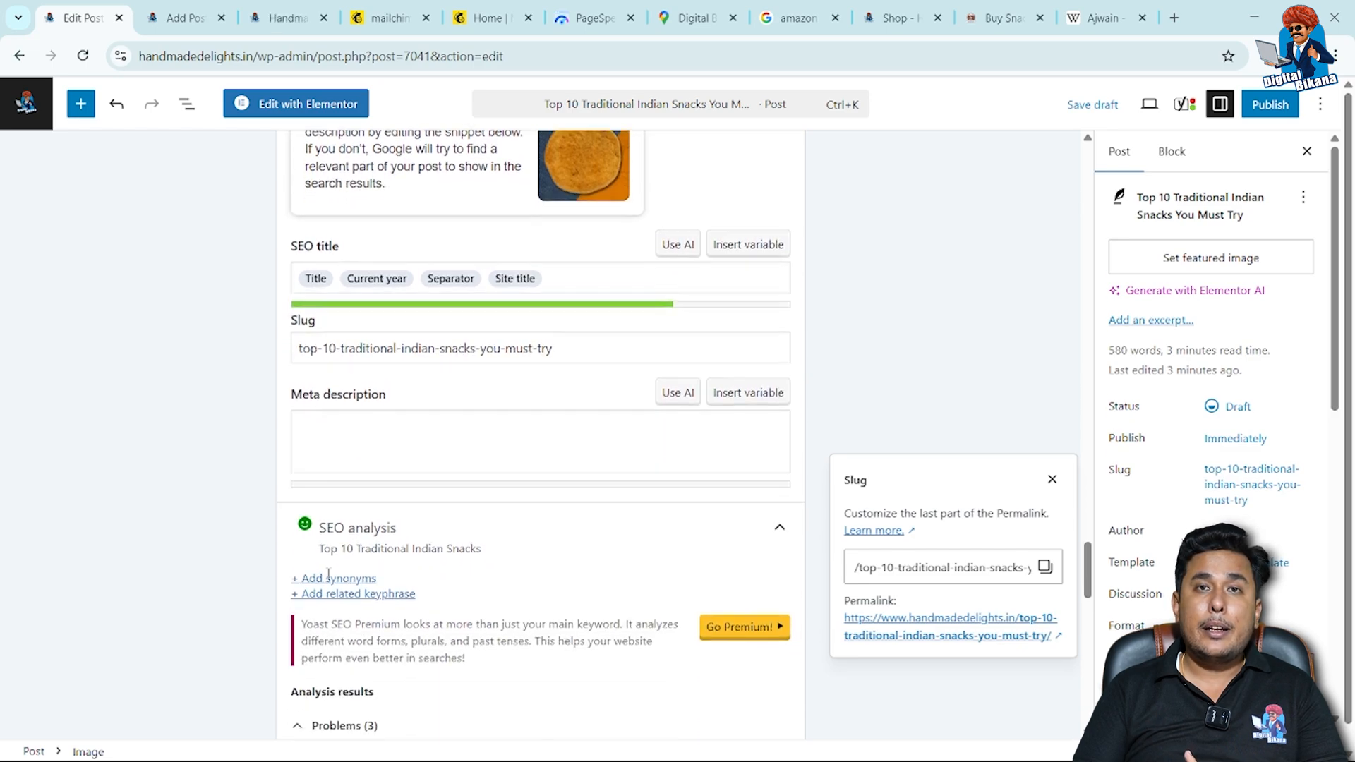
{"action": "scroll", "coordinate": [328, 578], "scroll_direction": "up", "scroll_amount": 1}
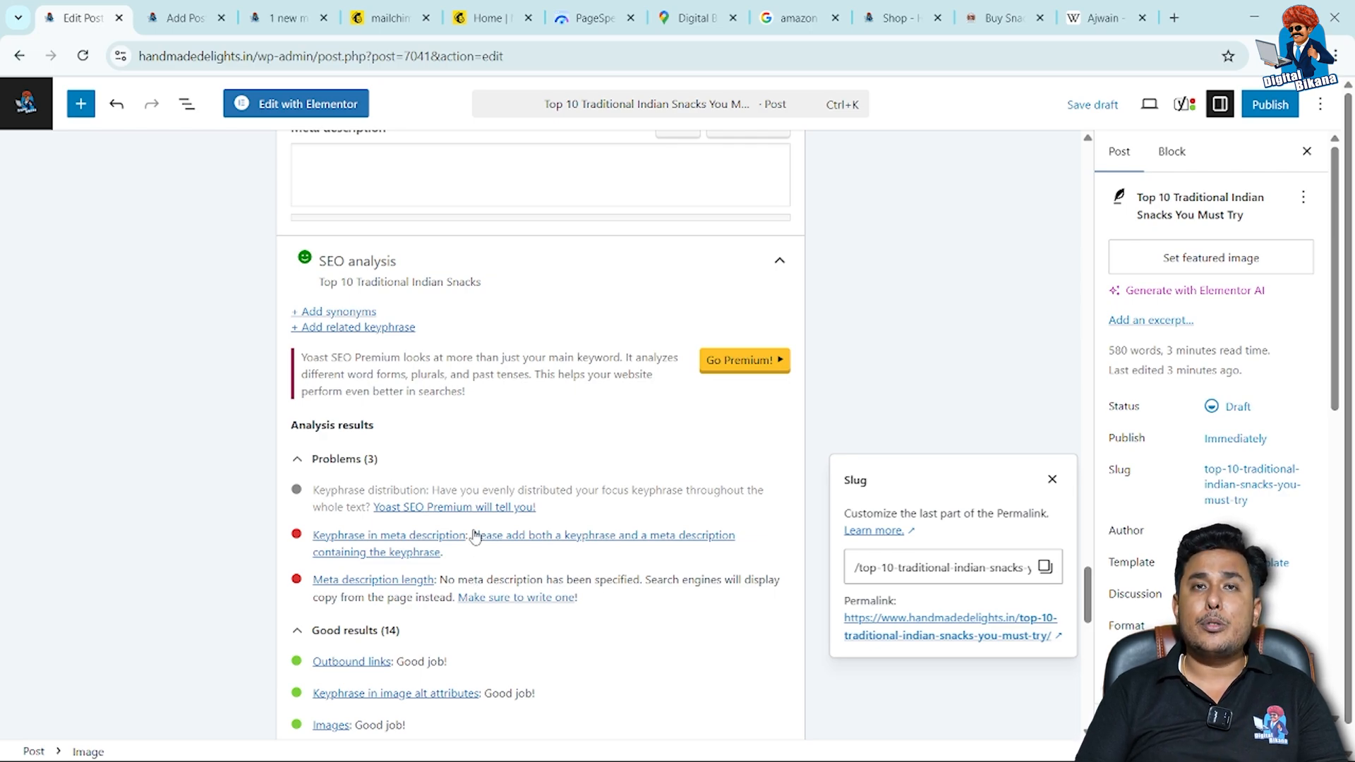
Open the post's Yoast readability analysis and examine its problems and good results.
{"action": "scroll", "coordinate": [478, 471], "scroll_direction": "up", "scroll_amount": 3}
{"action": "scroll", "coordinate": [477, 471], "scroll_direction": "up", "scroll_amount": 10}
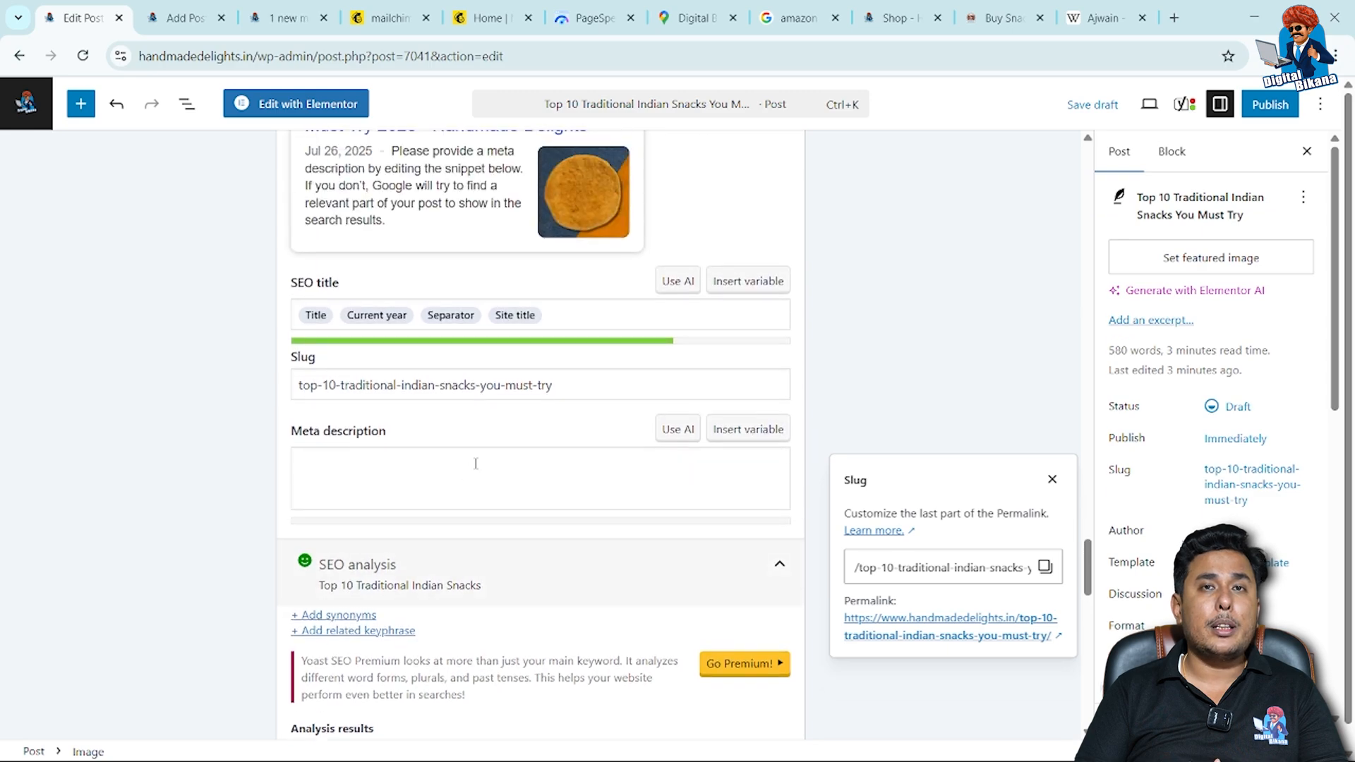
{"action": "scroll", "coordinate": [477, 470], "scroll_direction": "up", "scroll_amount": 1}
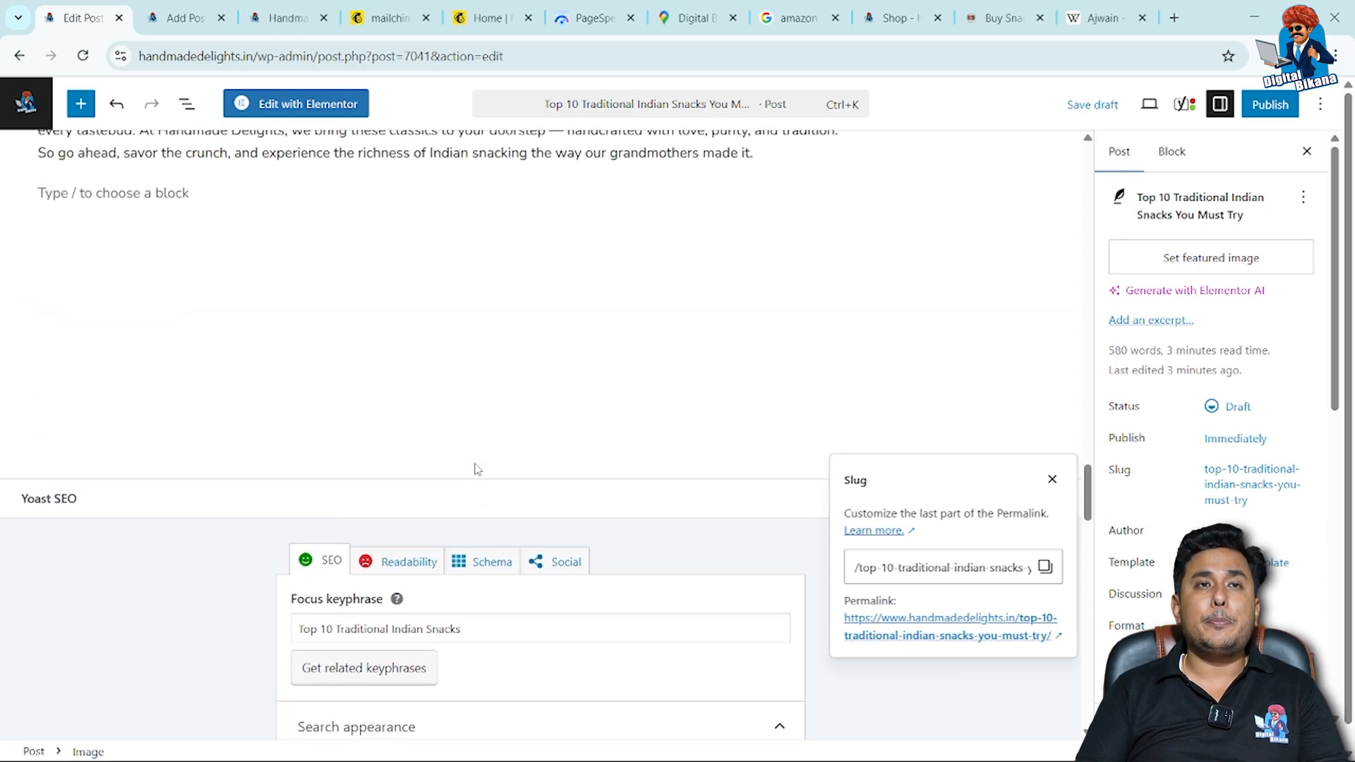
{"action": "left_click", "coordinate": [399, 575]}
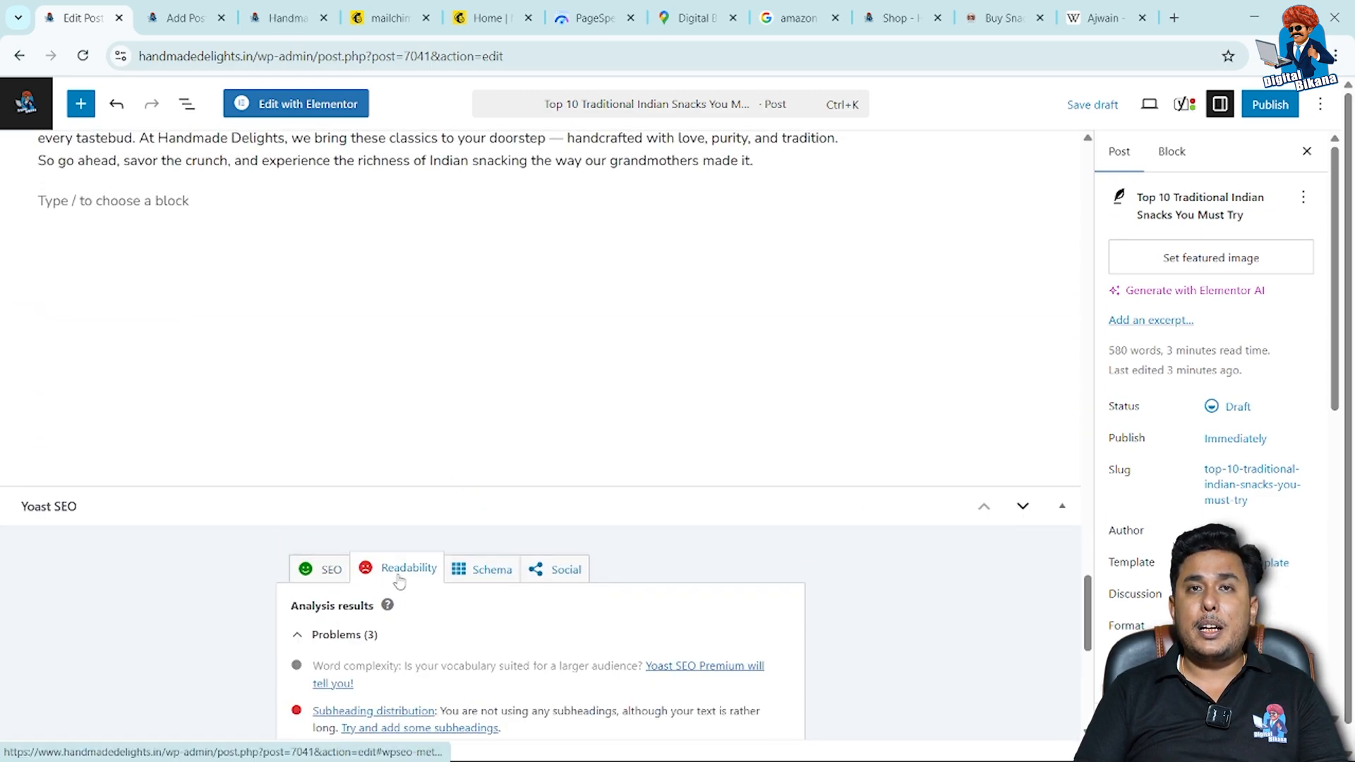
{"action": "scroll", "coordinate": [419, 612], "scroll_direction": "down", "scroll_amount": 2}
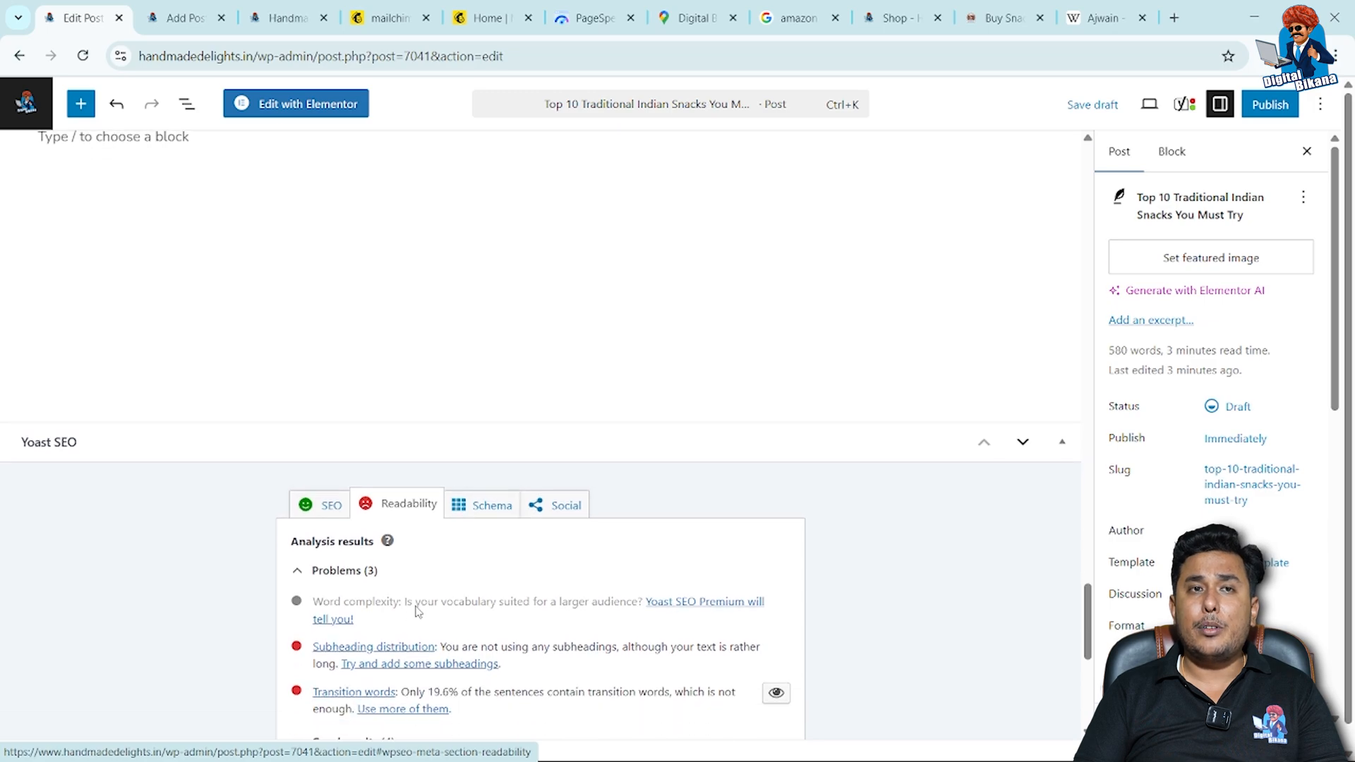
{"action": "scroll", "coordinate": [418, 612], "scroll_direction": "down", "scroll_amount": 1}
{"action": "scroll", "coordinate": [419, 612], "scroll_direction": "down", "scroll_amount": 1}
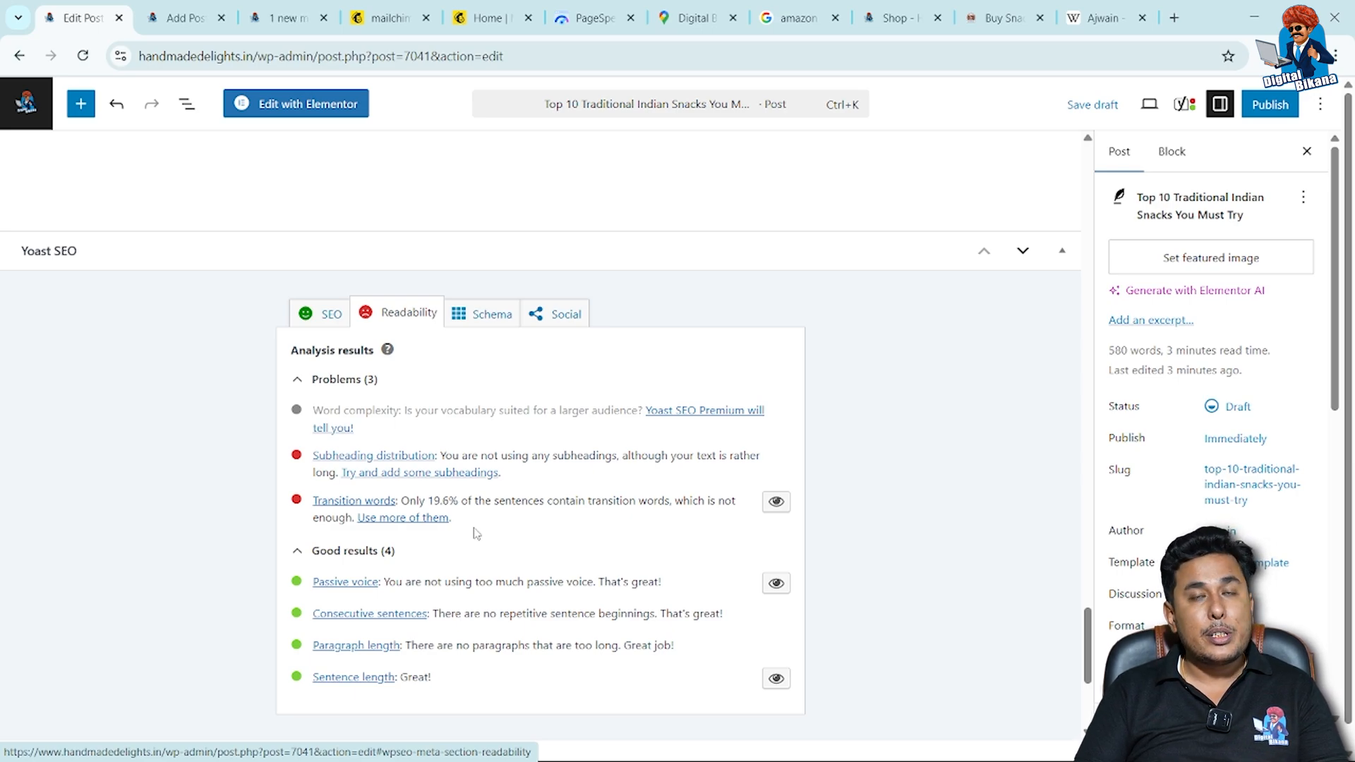
Publish the draft post and confirm the publication.
{"action": "scroll", "coordinate": [493, 433], "scroll_direction": "up", "scroll_amount": 1}
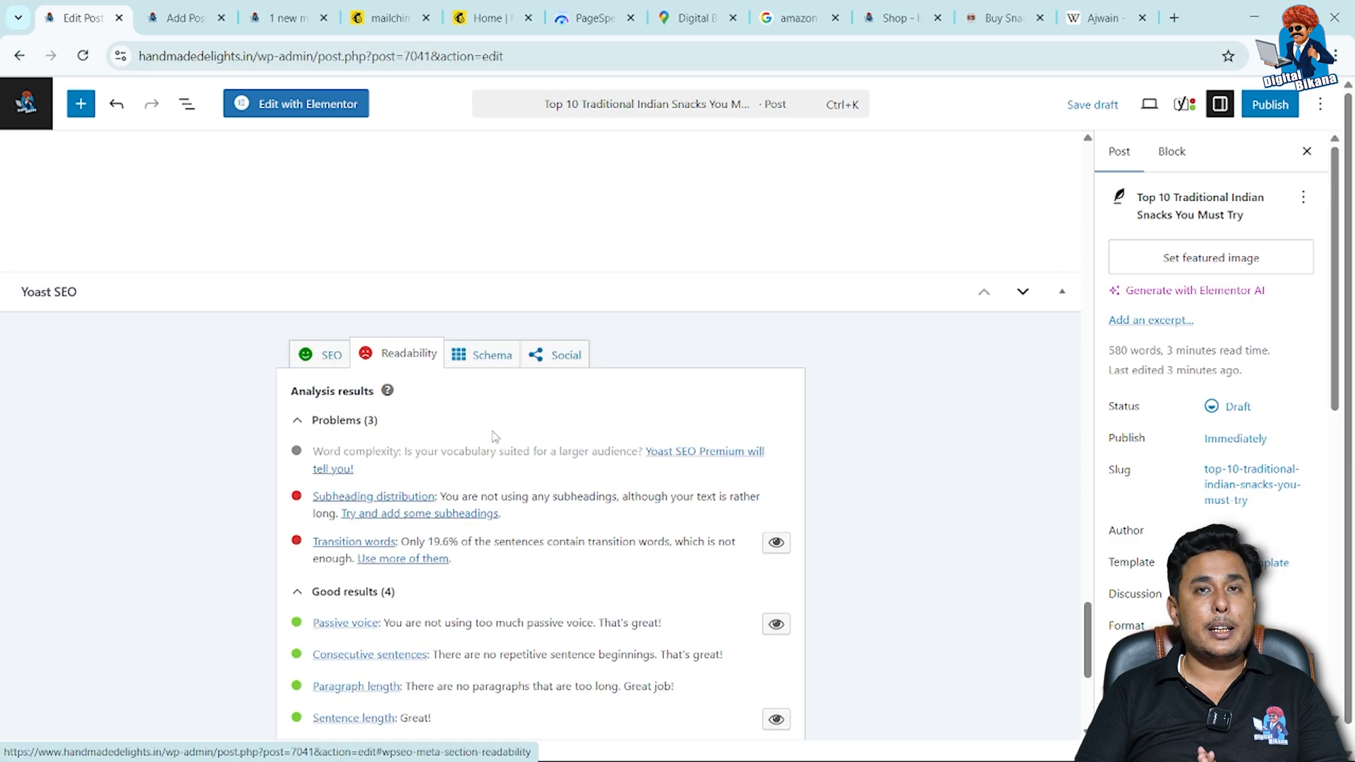
{"action": "left_click", "coordinate": [1269, 106]}
{"action": "left_click", "coordinate": [1267, 106]}
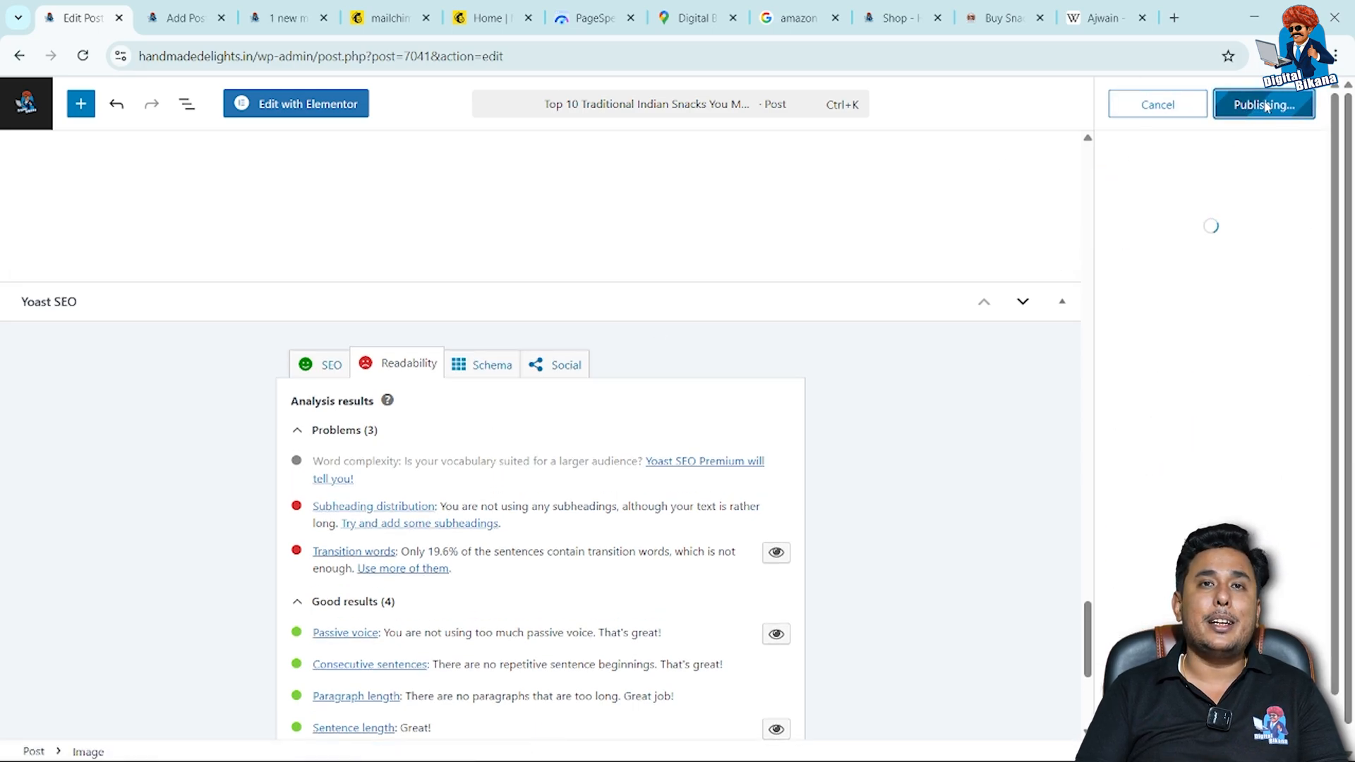